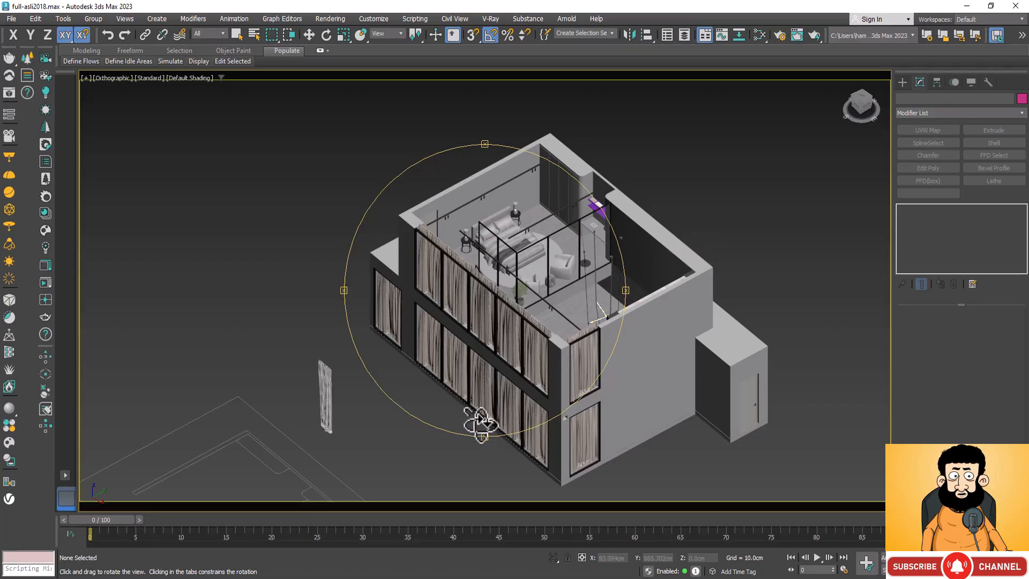
Examine the house's upper floor from several angles and from above, with the hanging chandelier selected
drag(494, 425, 546, 427)
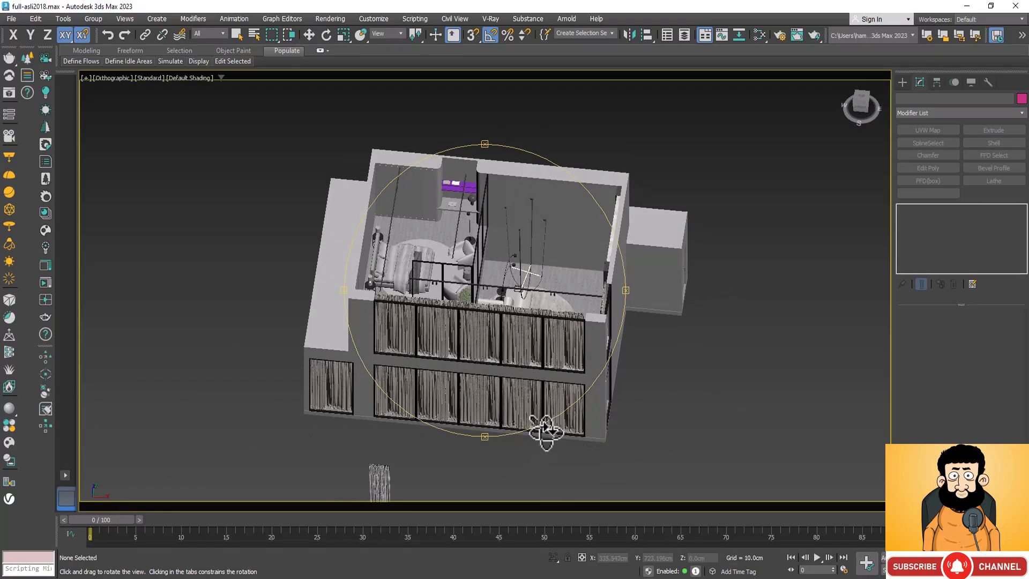
scroll(534, 234, up, 5)
right_click(507, 272)
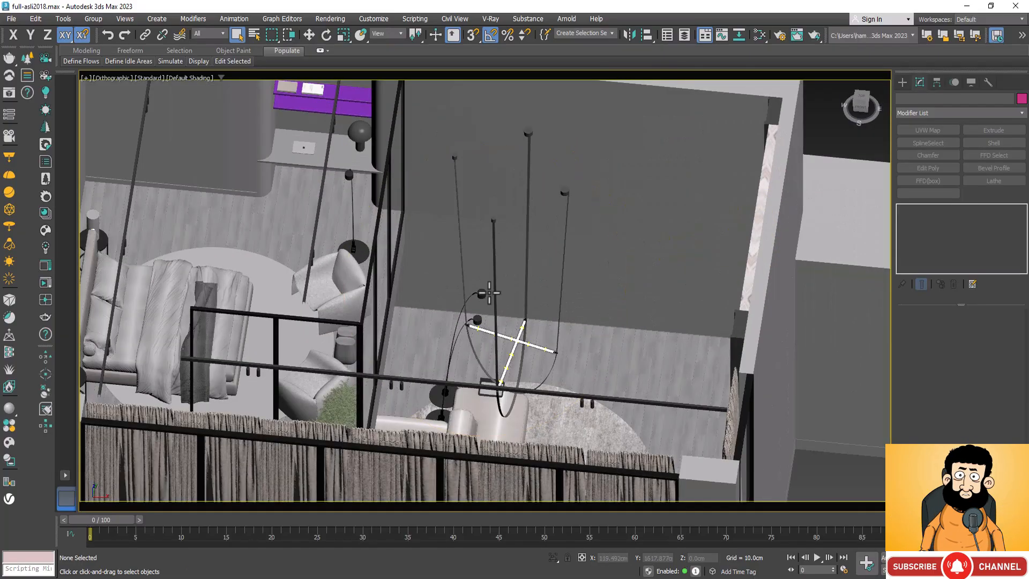
click(494, 241)
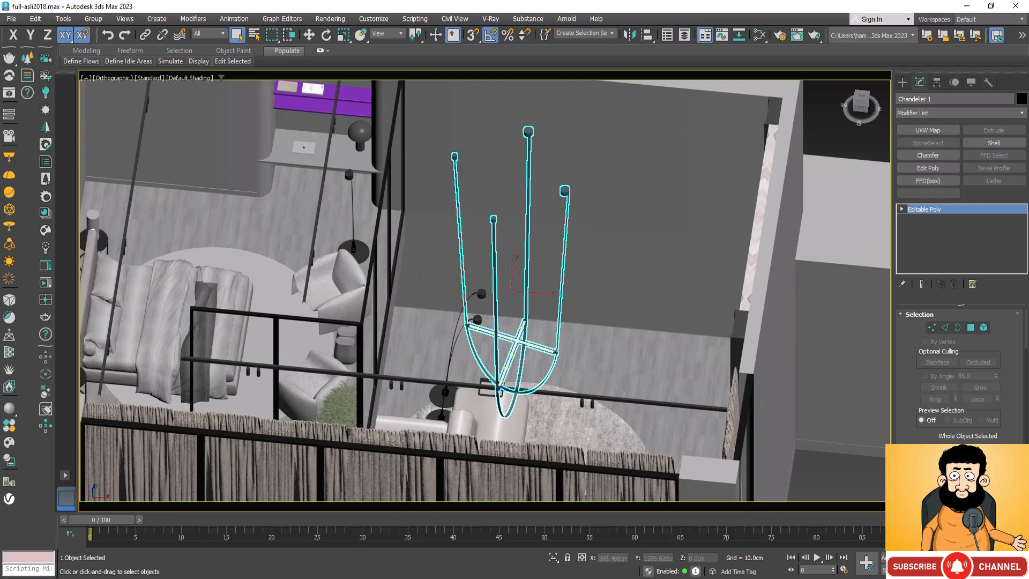
click(1004, 571)
drag(541, 383, 536, 465)
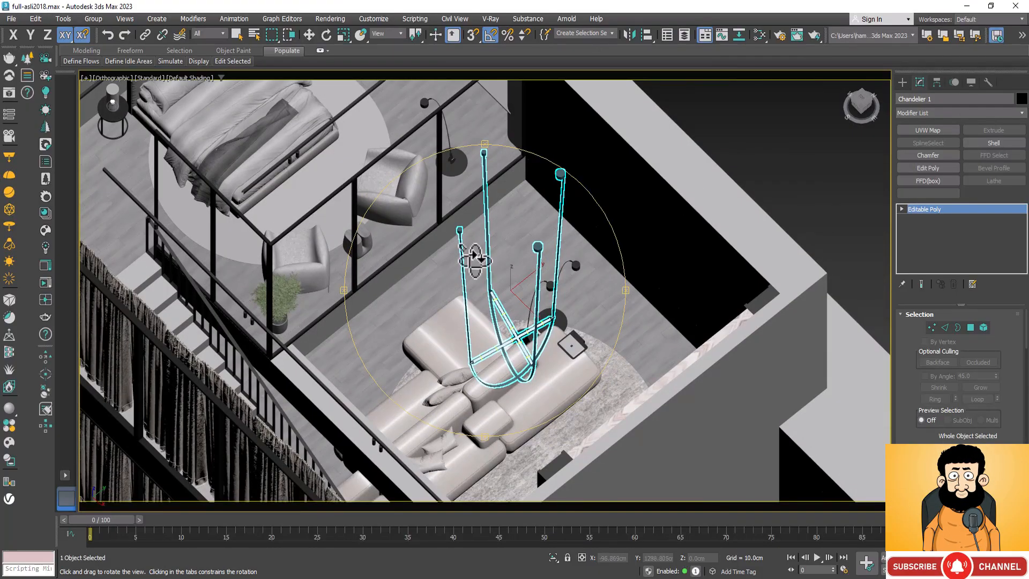
drag(542, 402, 453, 420)
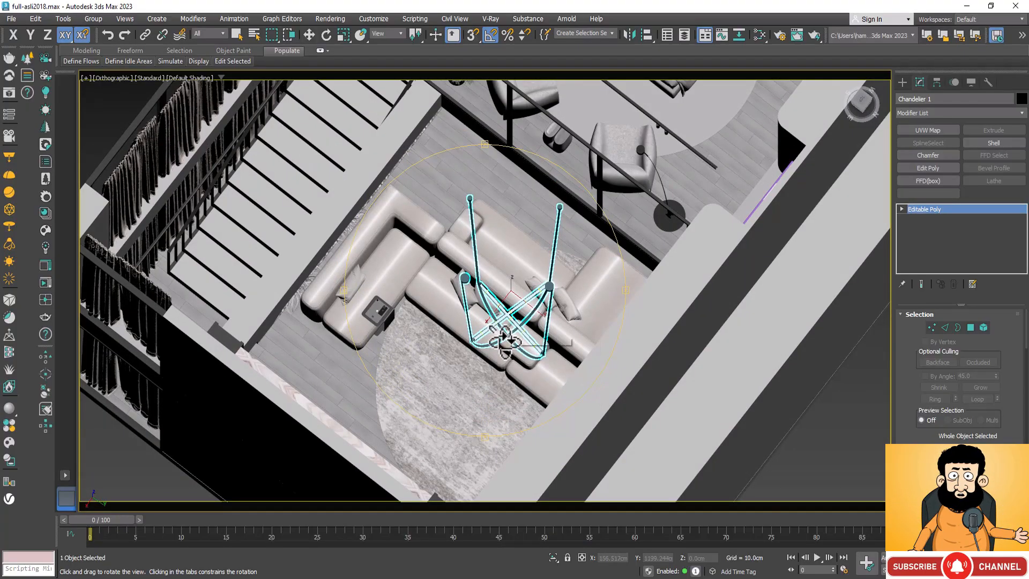
key(t)
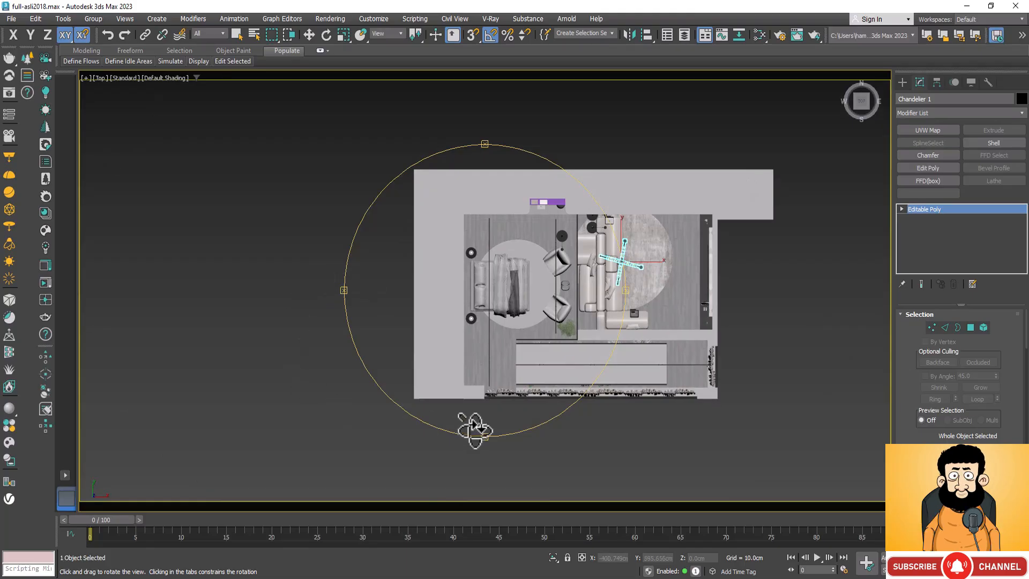
right_click(233, 264)
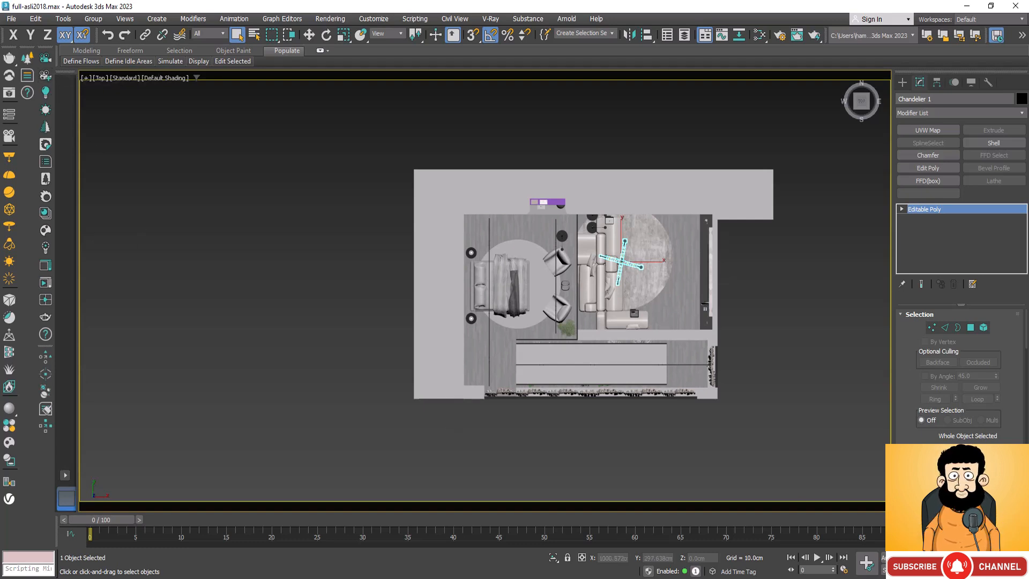
Examine the ground-floor living area around the sofa and indoor plants at close range in wireframe
key(ctrl+r)
drag(536, 363, 404, 321)
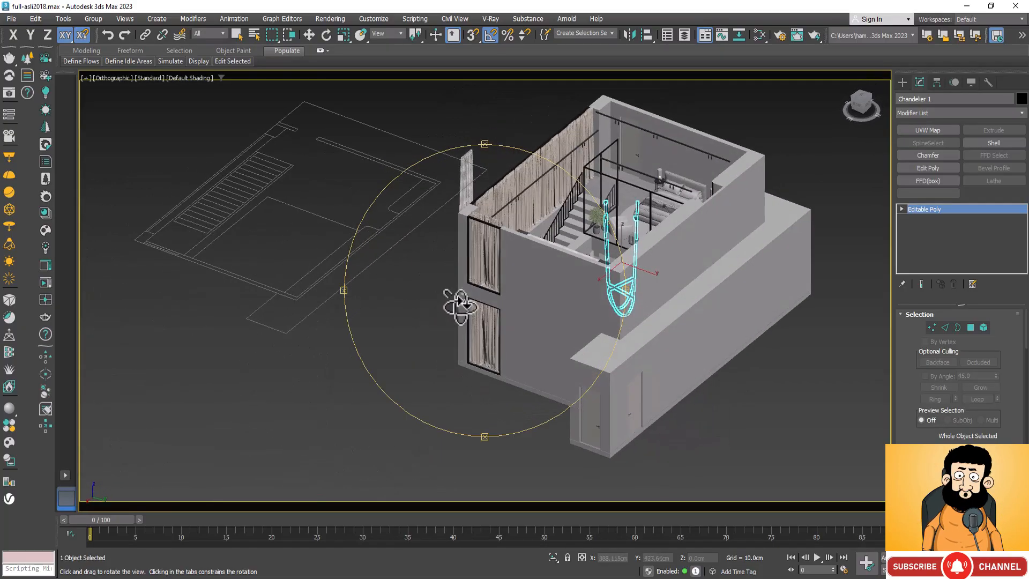
drag(546, 332, 533, 409)
scroll(593, 301, up, 6)
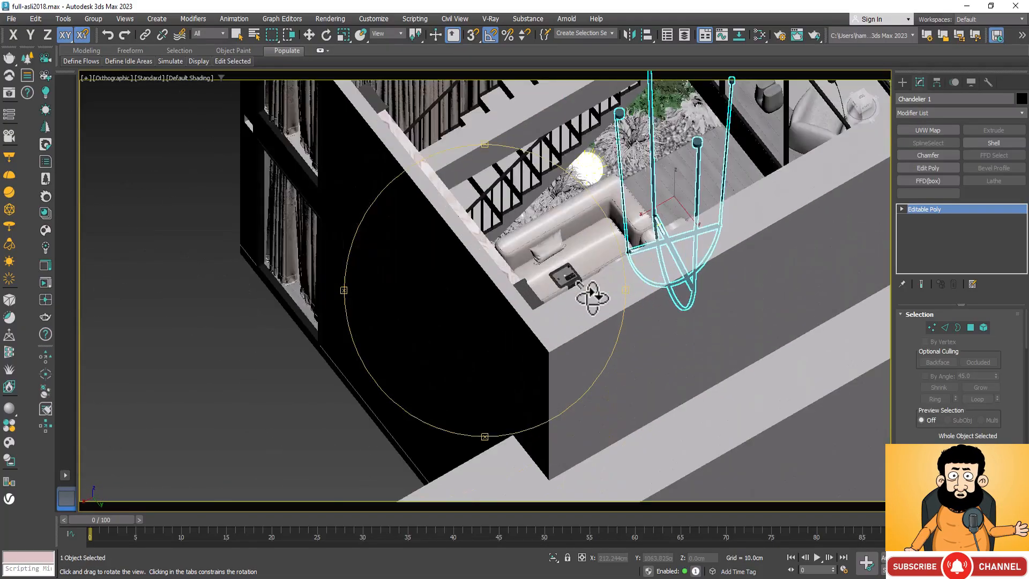
drag(570, 279, 600, 261)
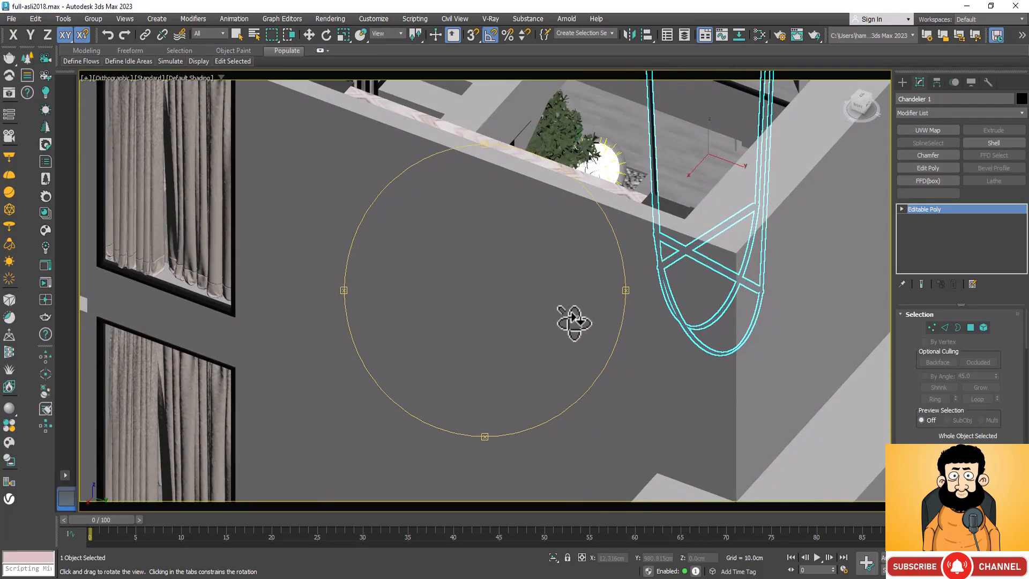
key(F3)
drag(573, 292, 525, 312)
scroll(590, 325, up, 6)
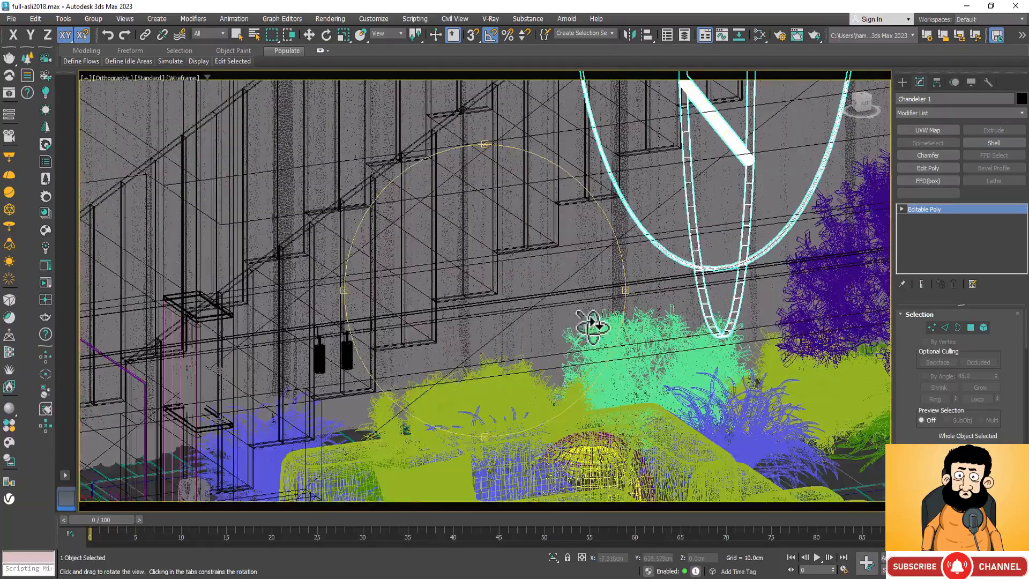
drag(503, 370, 525, 347)
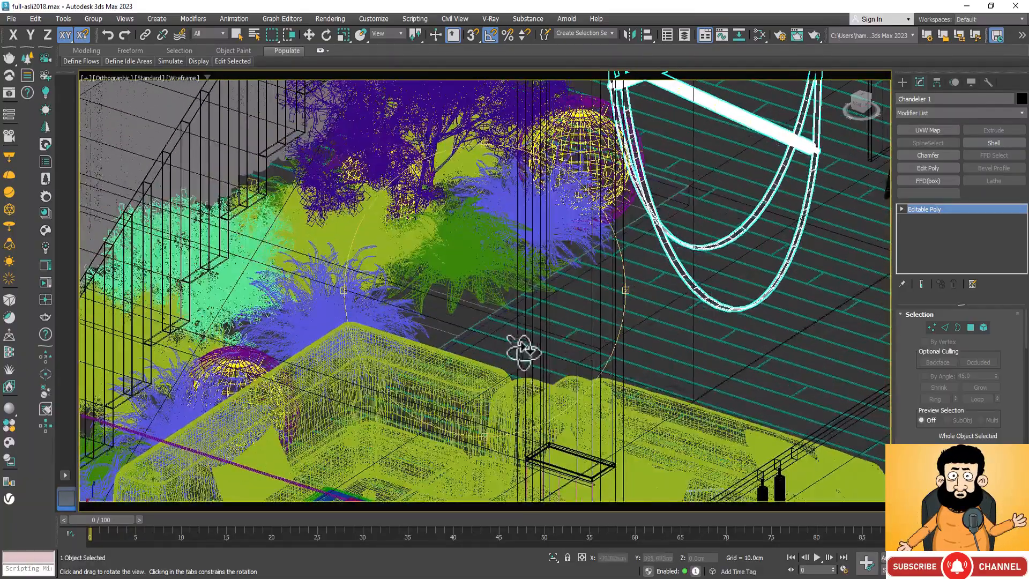
scroll(528, 275, down, 3)
scroll(554, 311, up, 2)
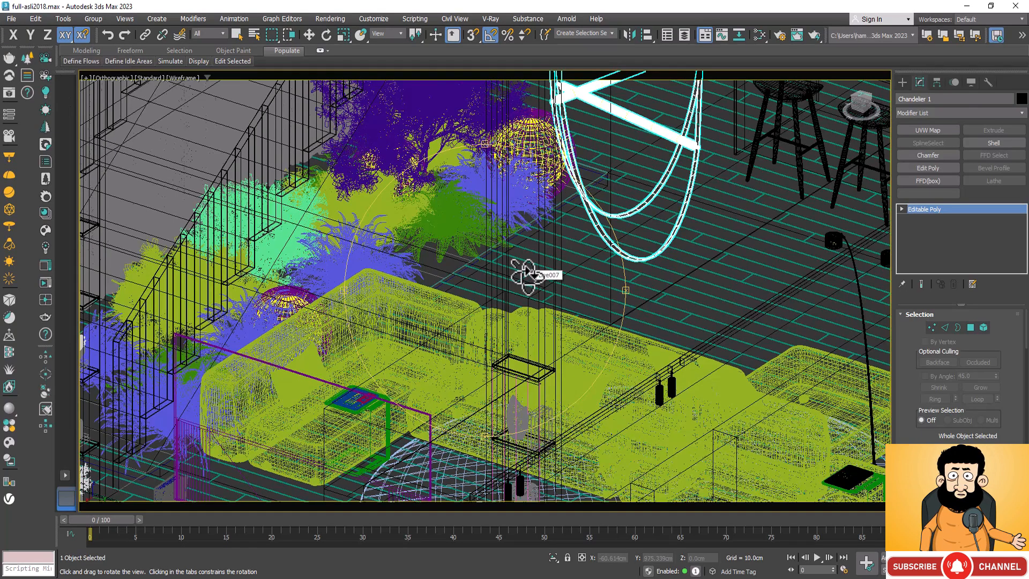
Create a Corona camera in the wireframe top view from outside the rear wall diagonally across the living room, target distance about 1498, and look through it
key(t)
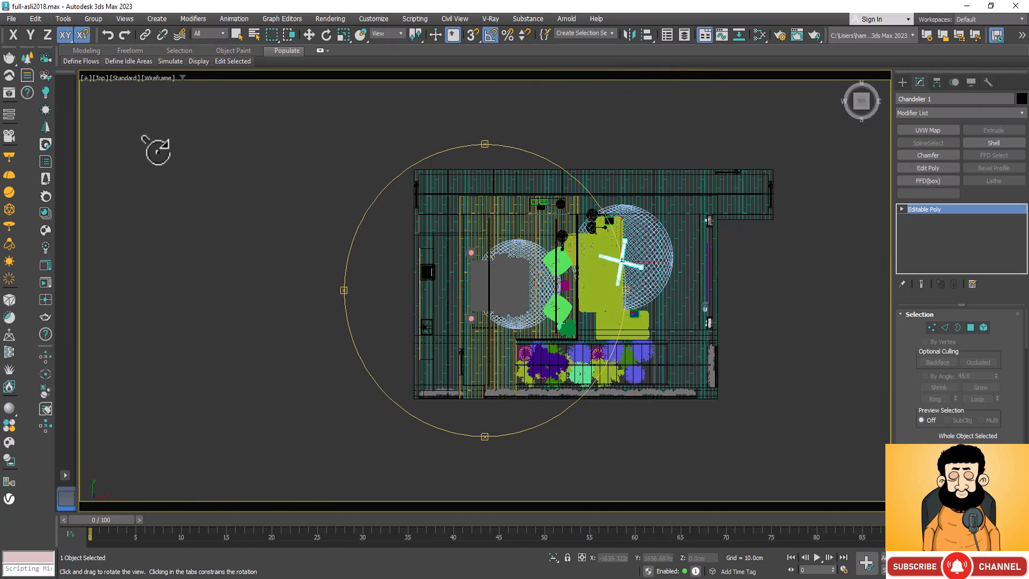
key(F3)
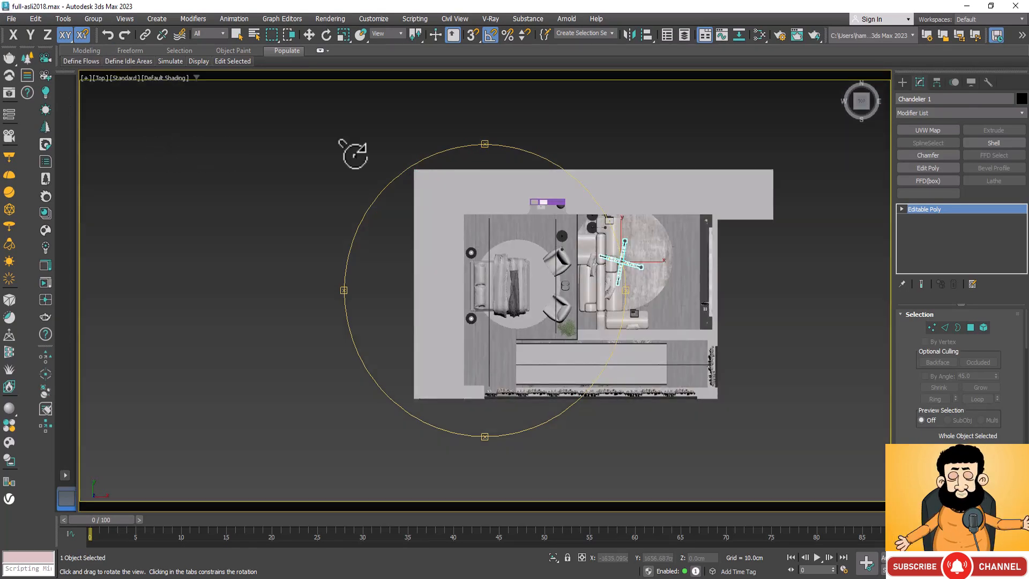
click(44, 54)
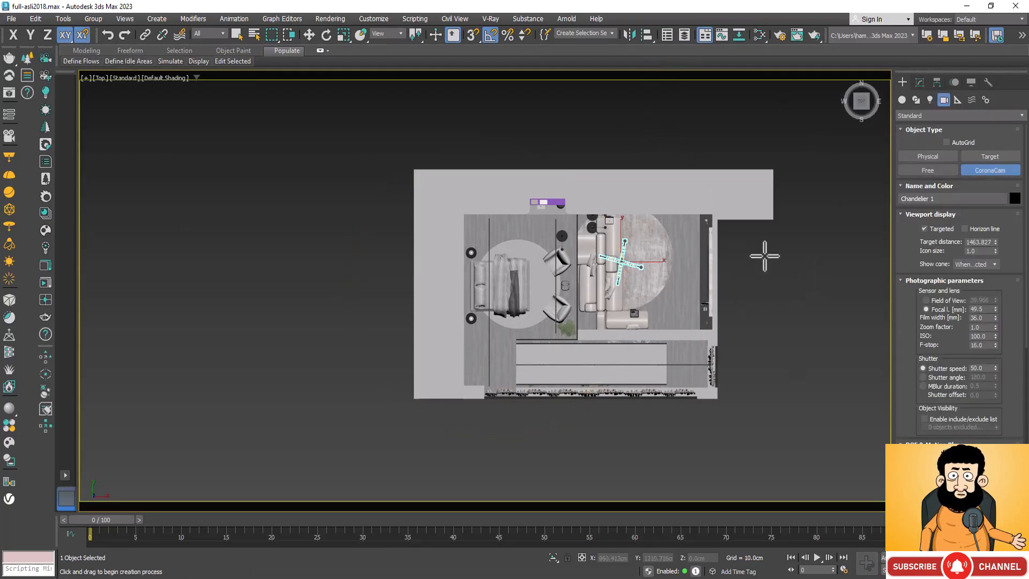
scroll(294, 203, down, 2)
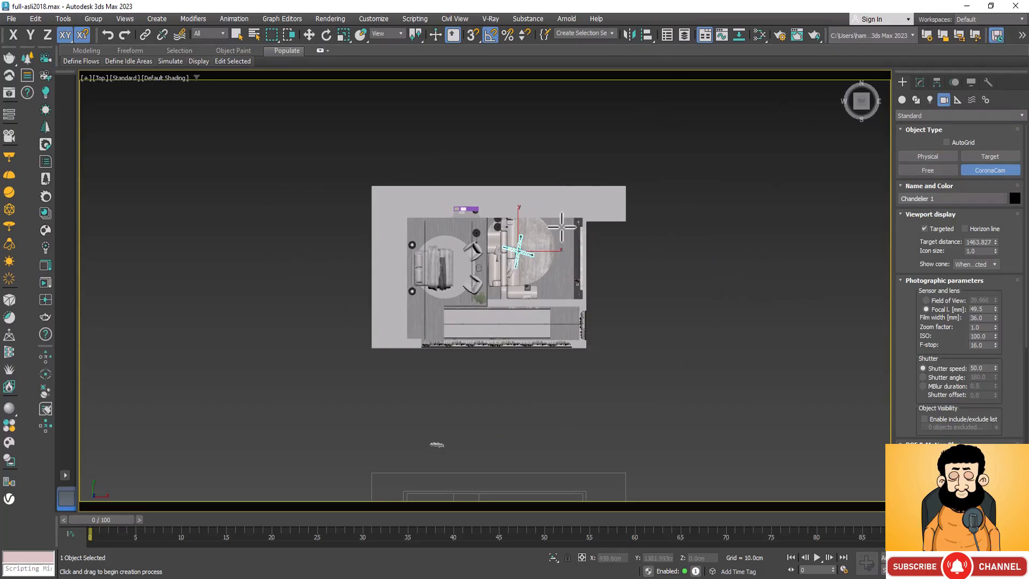
scroll(561, 226, up, 2)
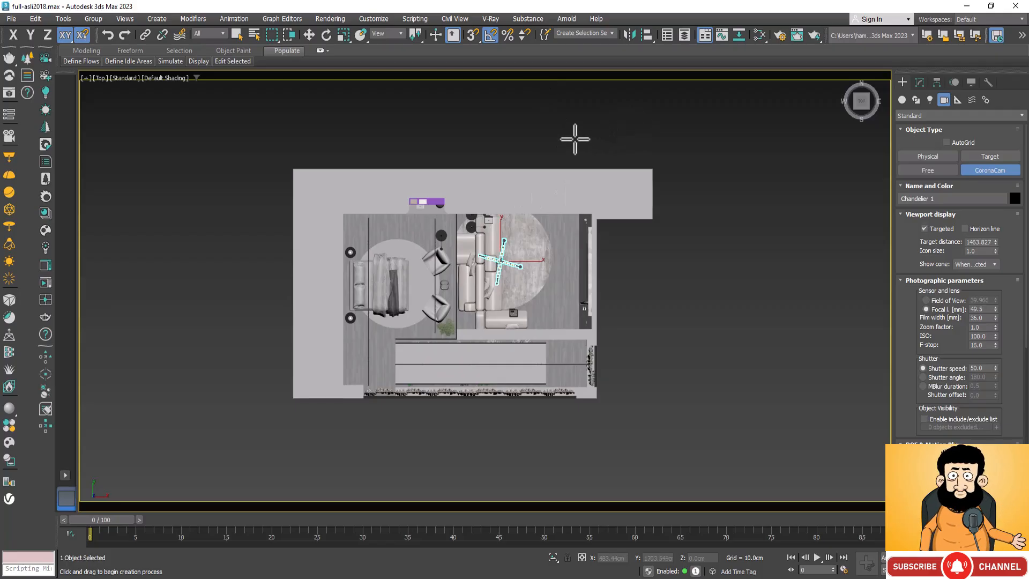
key(F3)
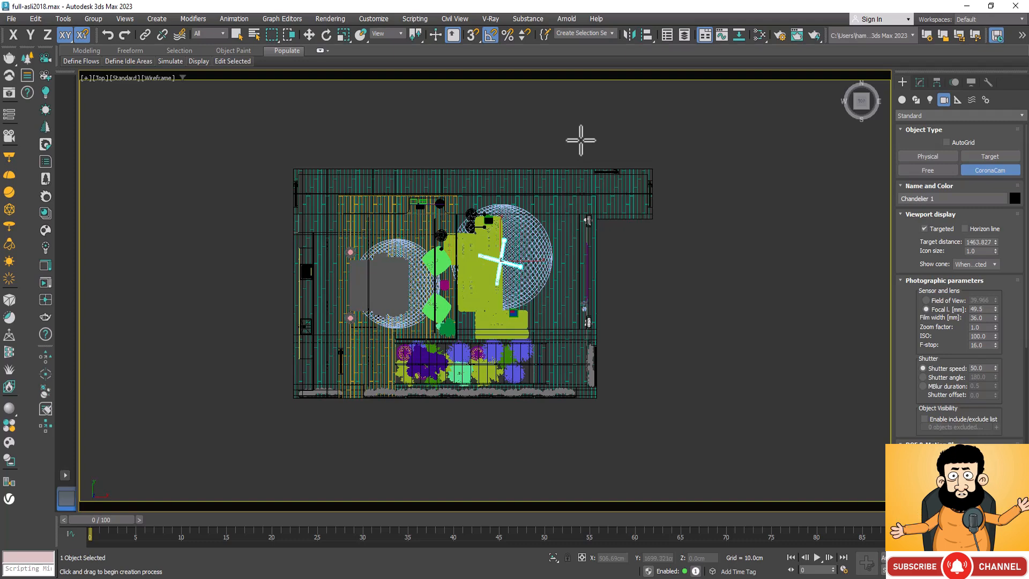
drag(580, 140, 328, 434)
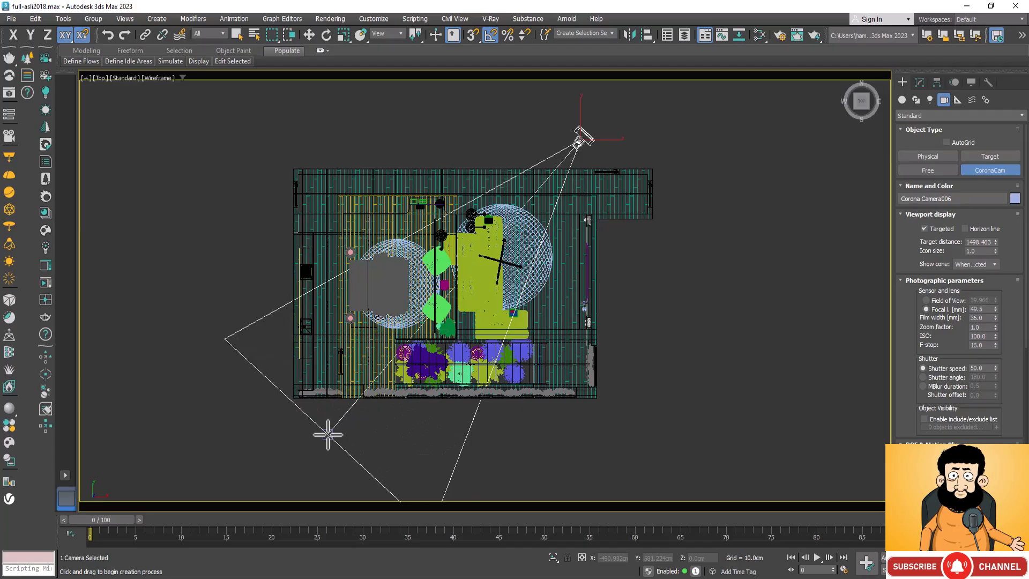
drag(328, 435, 328, 434)
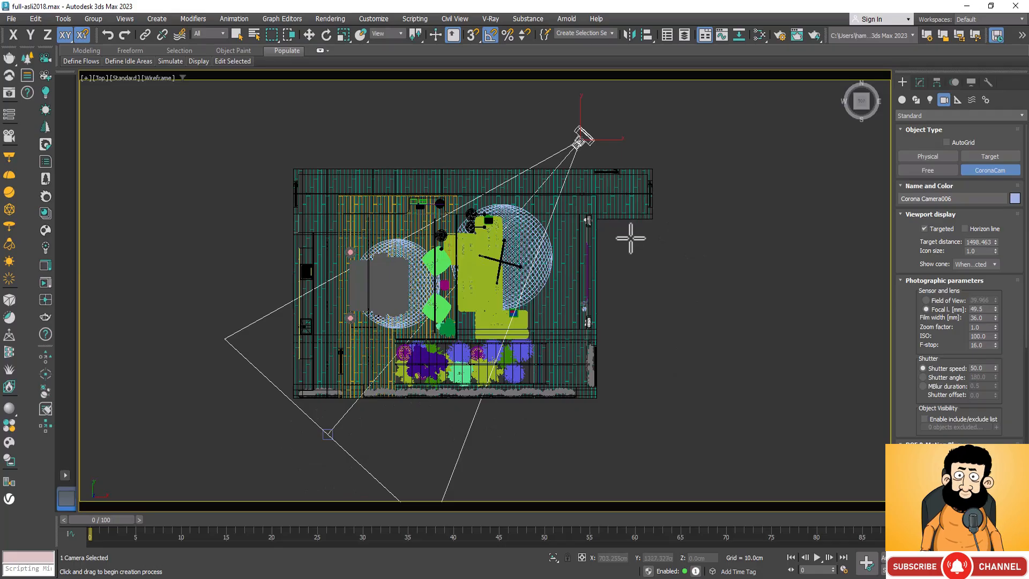
key(c)
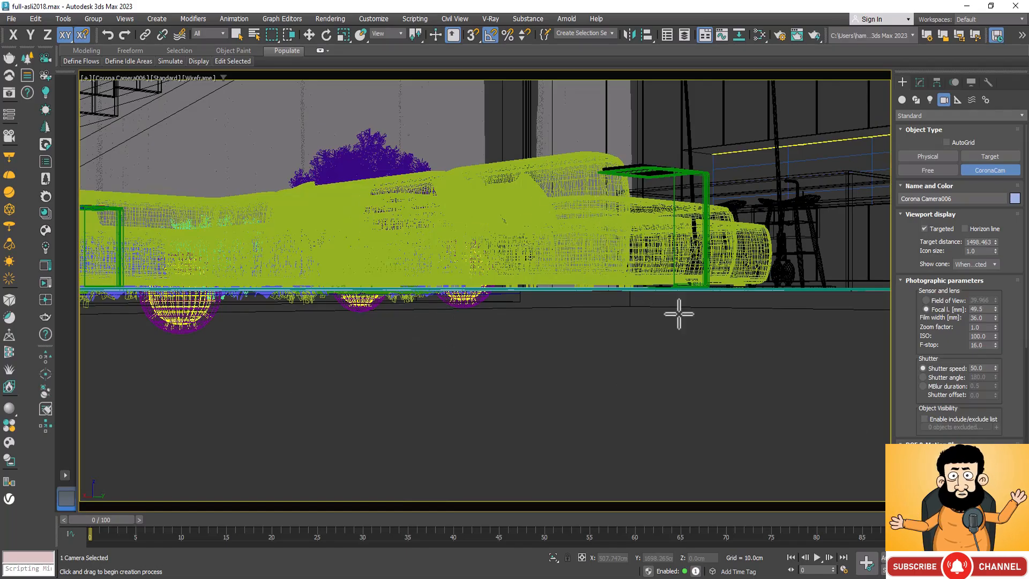
right_click(846, 474)
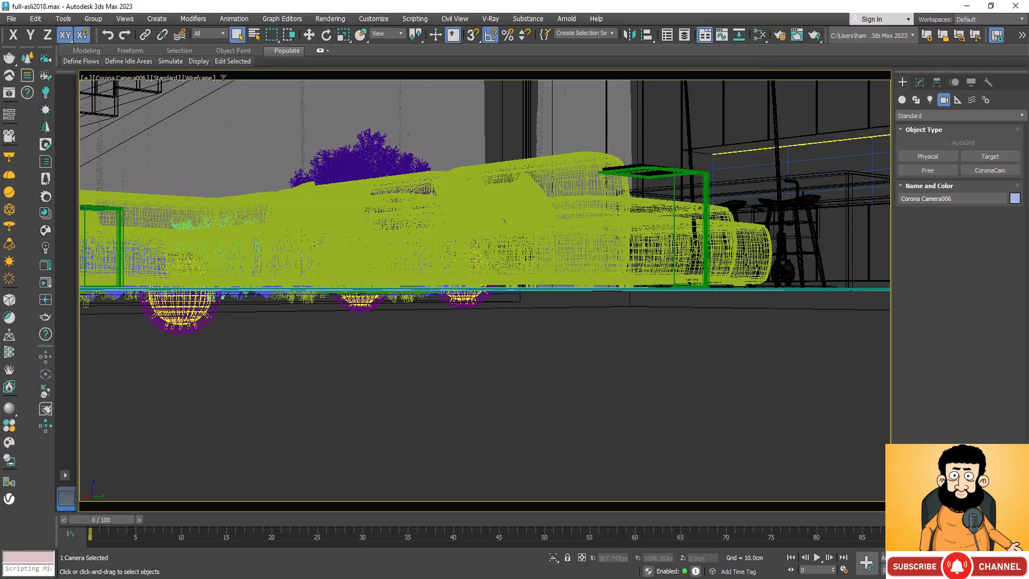
Show four viewports, with the whole house in a wireframe perspective and the new camera's view in default shading, leaving nothing selected
click(691, 505)
right_click(692, 505)
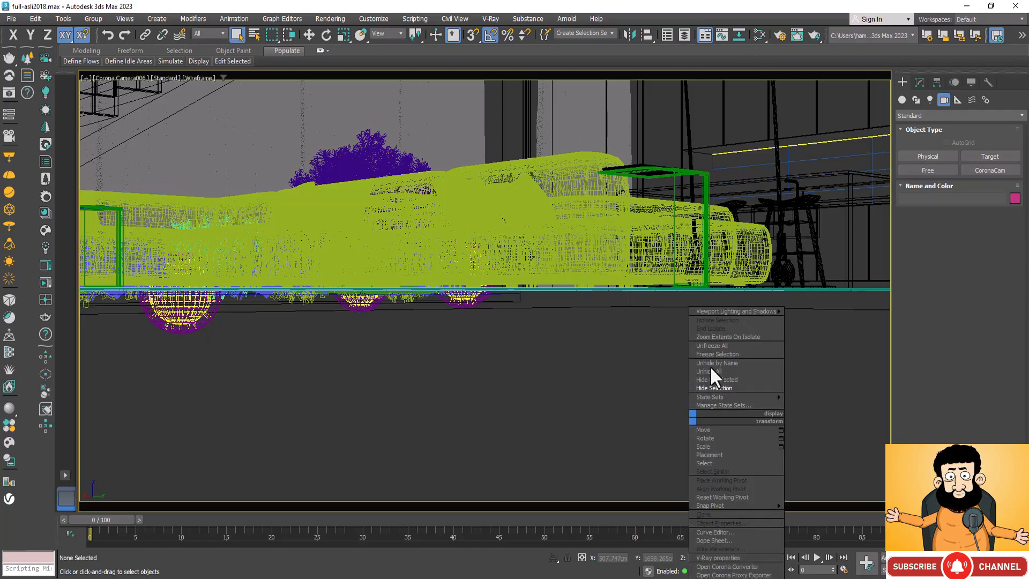
click(710, 367)
key(alt+w)
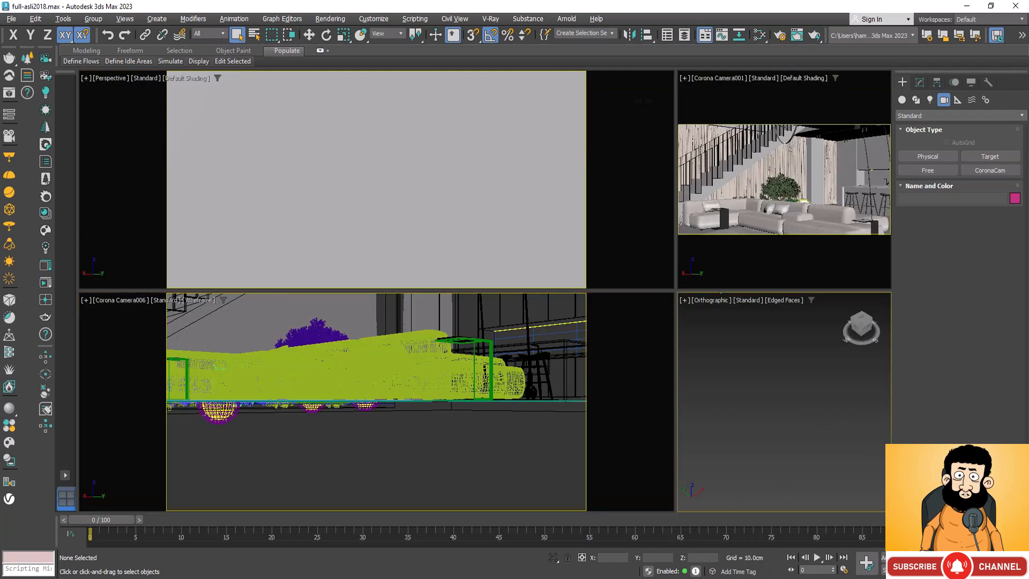
key(ctrl+p)
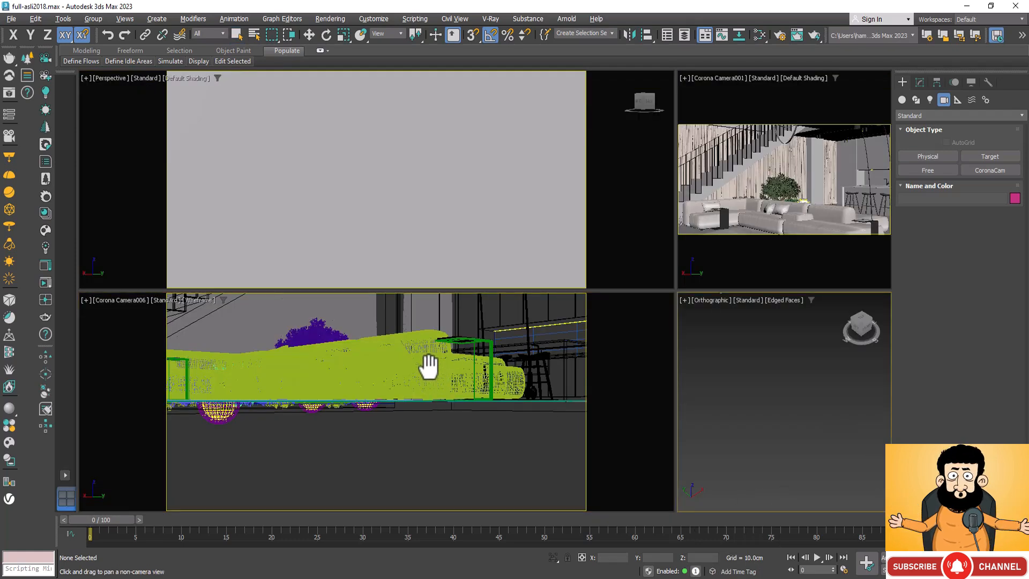
drag(425, 349, 448, 379)
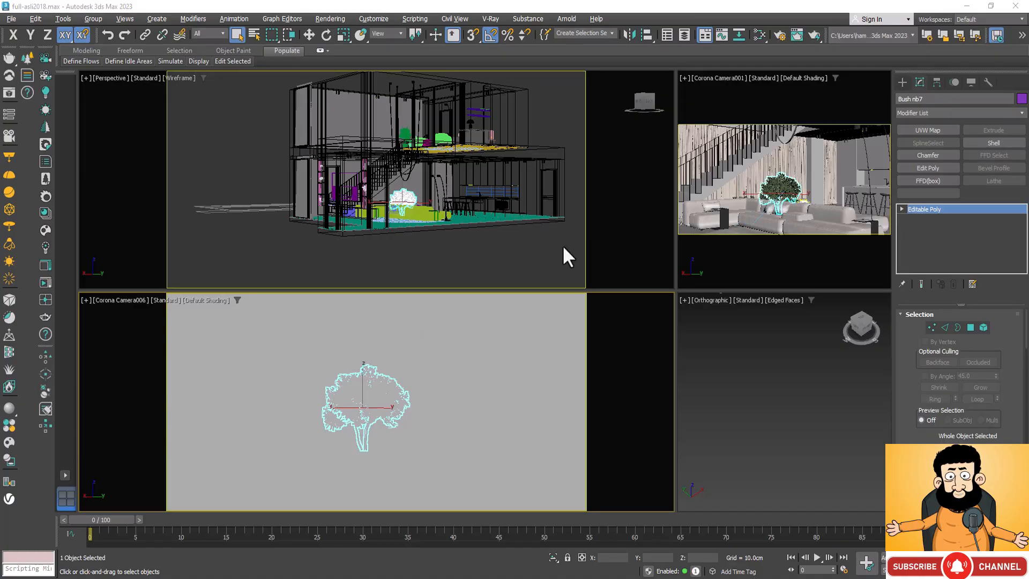
click(561, 245)
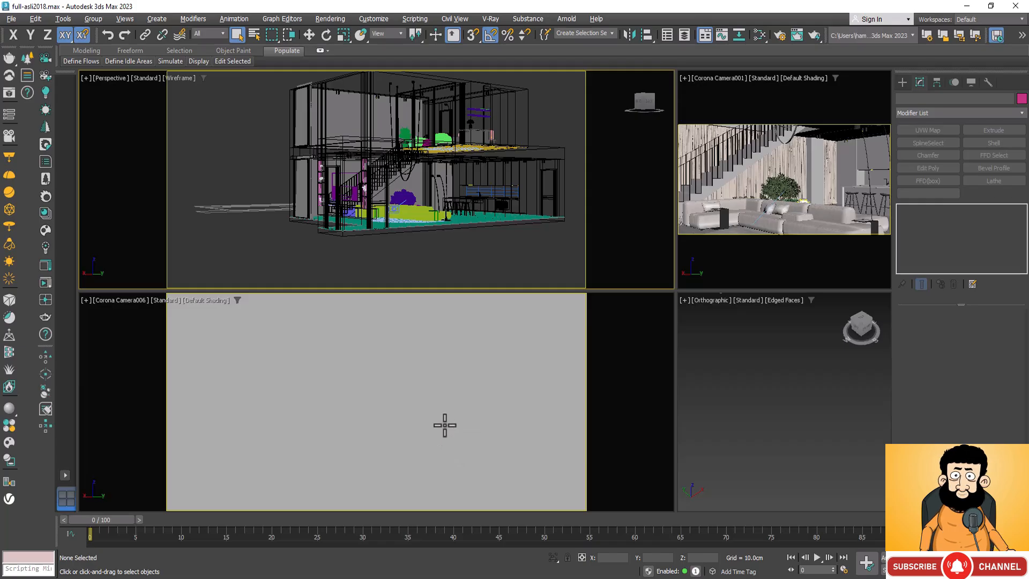
Select the new Corona camera and enable its camera clipping
click(395, 210)
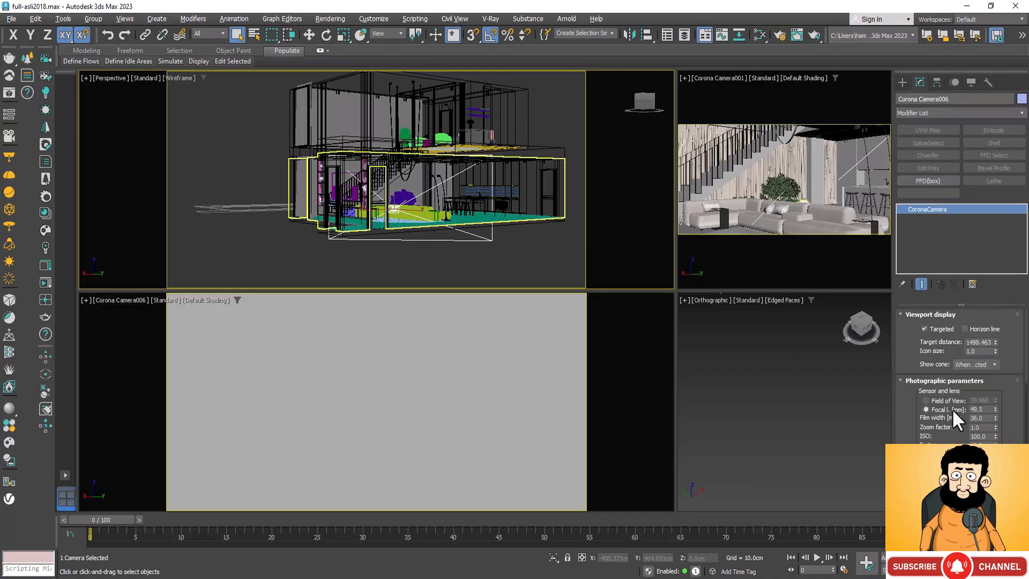
scroll(1011, 377, down, 8)
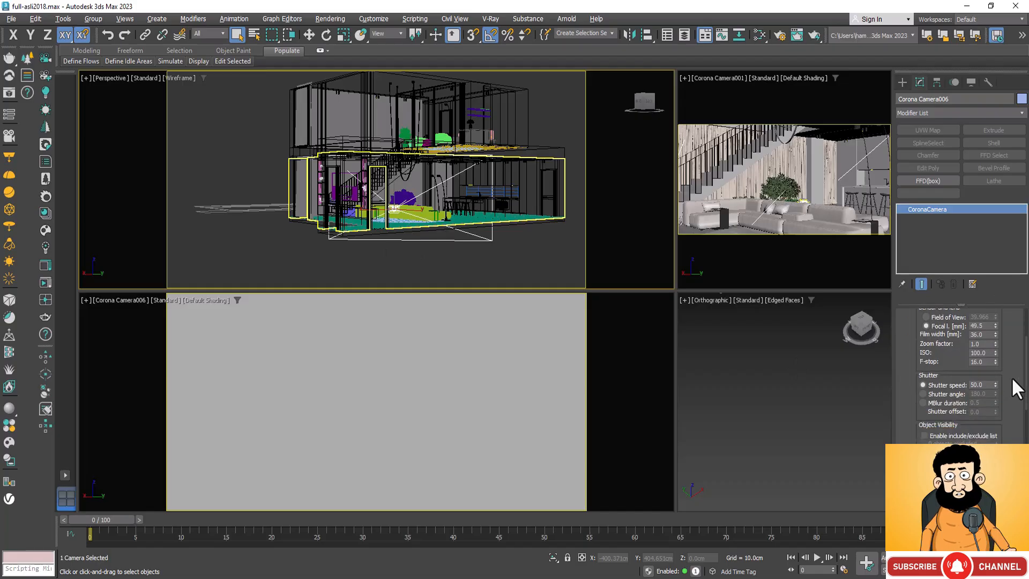
scroll(1012, 376, down, 5)
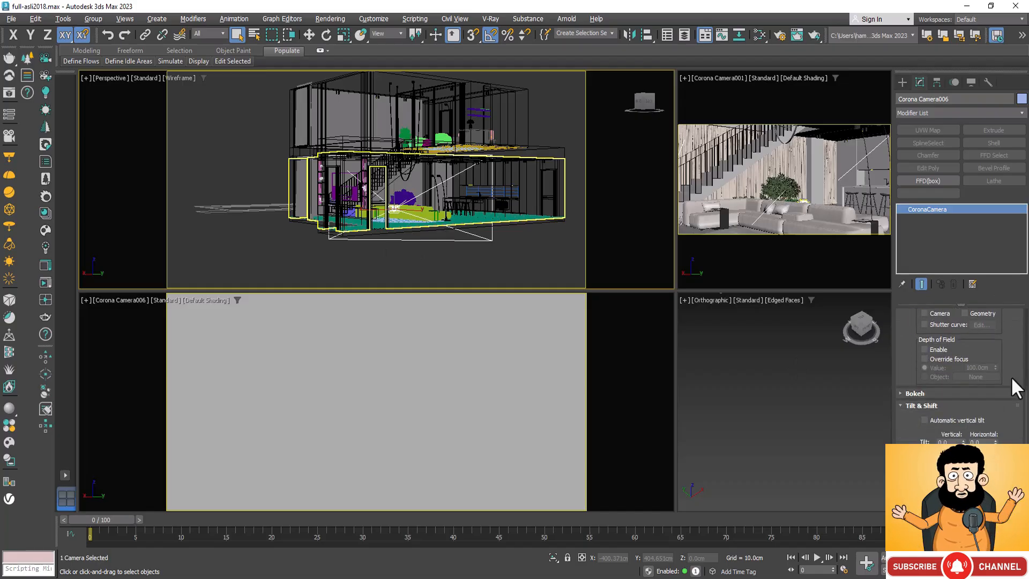
scroll(1010, 377, down, 3)
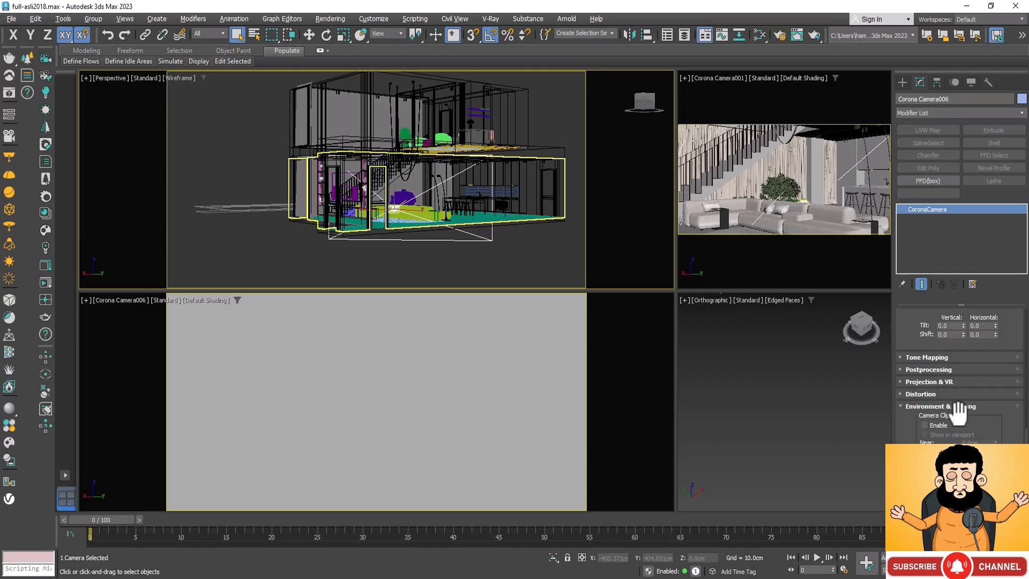
click(925, 424)
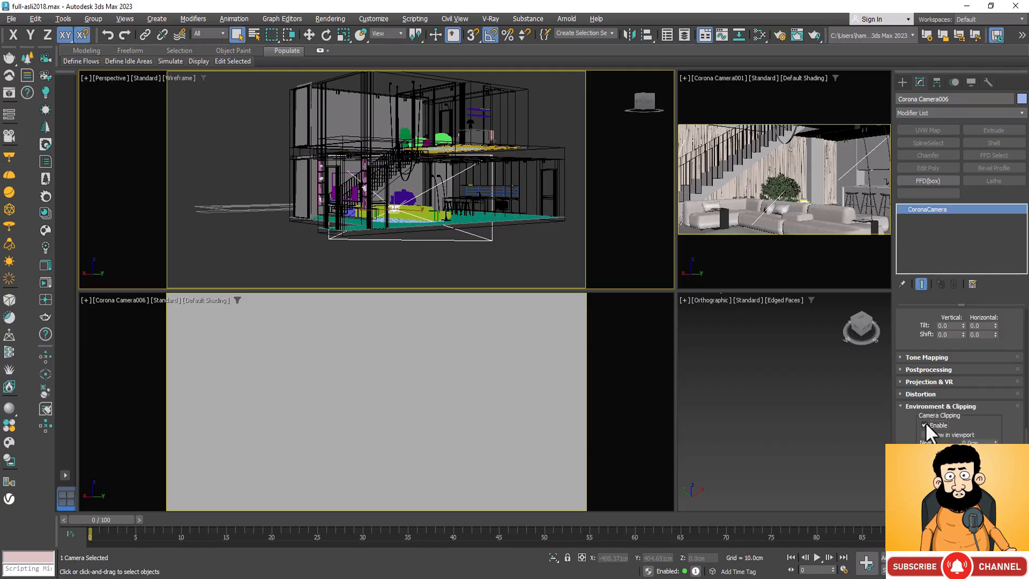
click(925, 424)
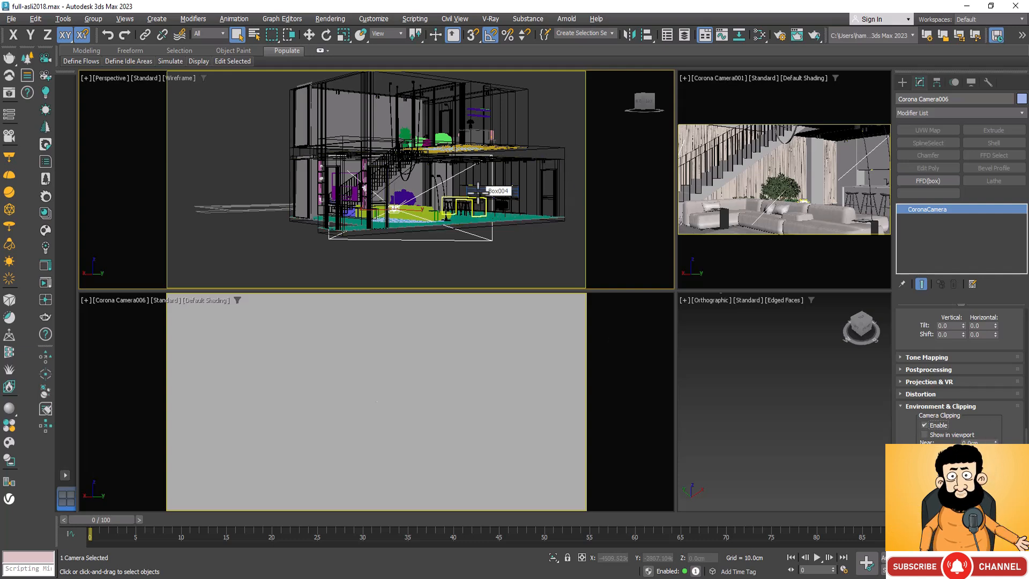
Show the house and new camera in the top view and raise the camera's near clipping distance to about 142.3 cm
key(t)
scroll(420, 130, down, 6)
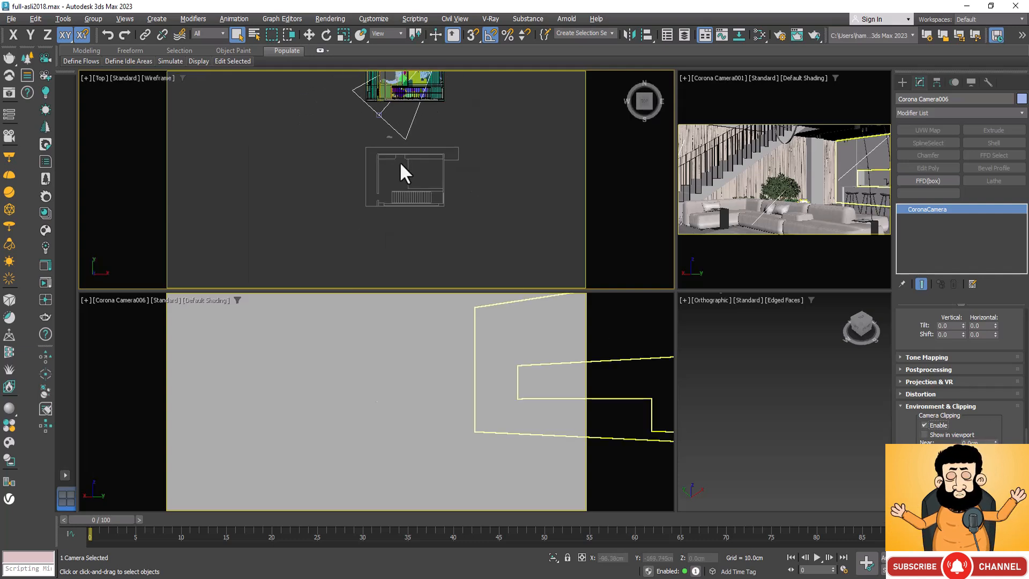
scroll(426, 116, up, 6)
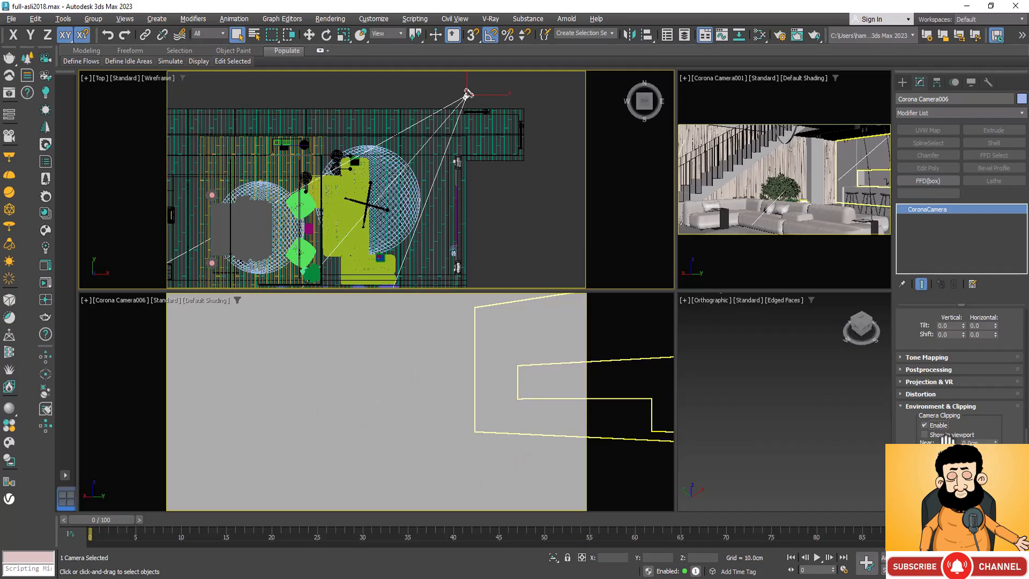
click(997, 441)
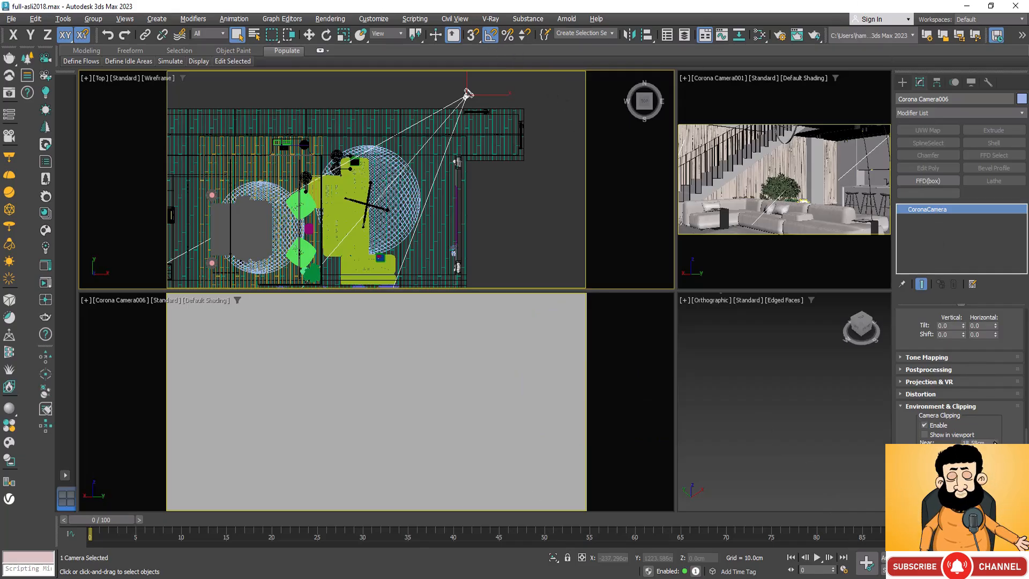
drag(983, 410, 932, 70)
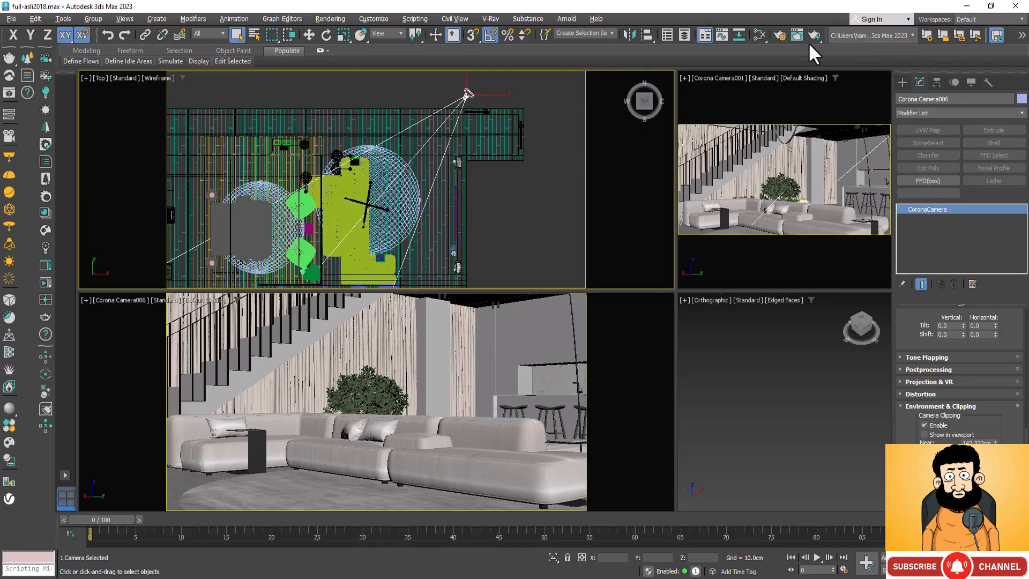
Set the render output to a custom size with width 1700 and an image aspect of 0.8
click(782, 33)
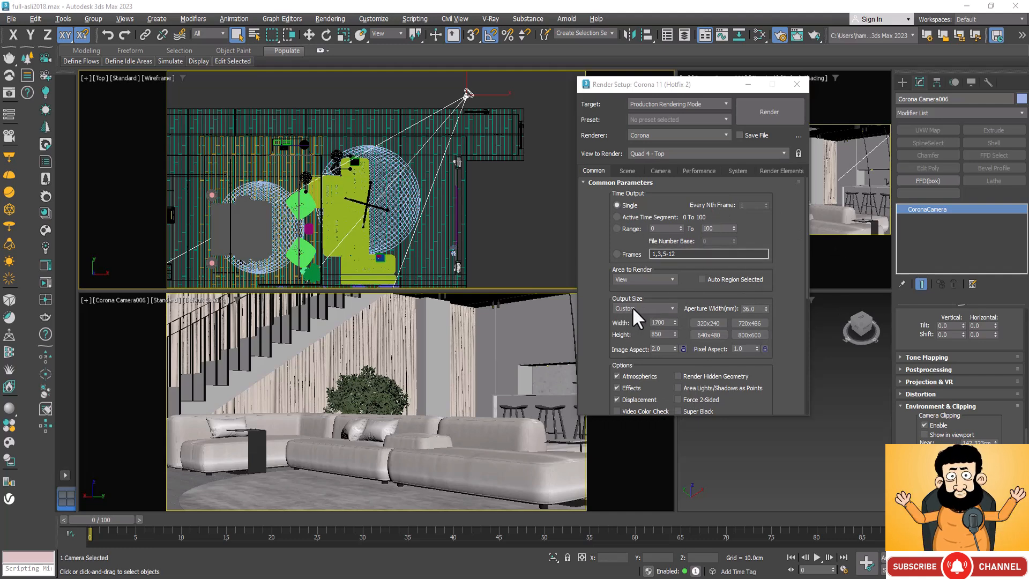
click(672, 311)
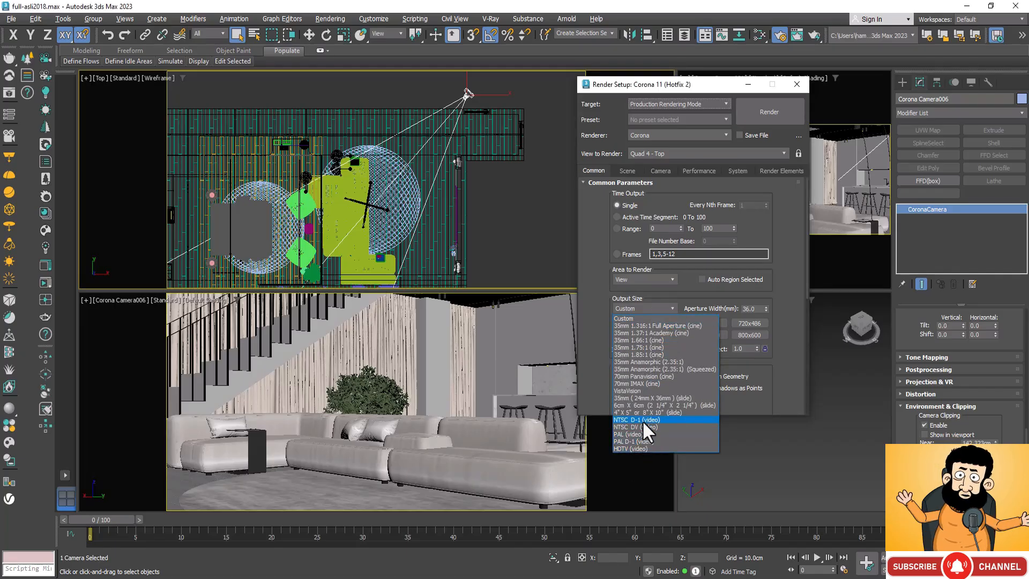
click(634, 318)
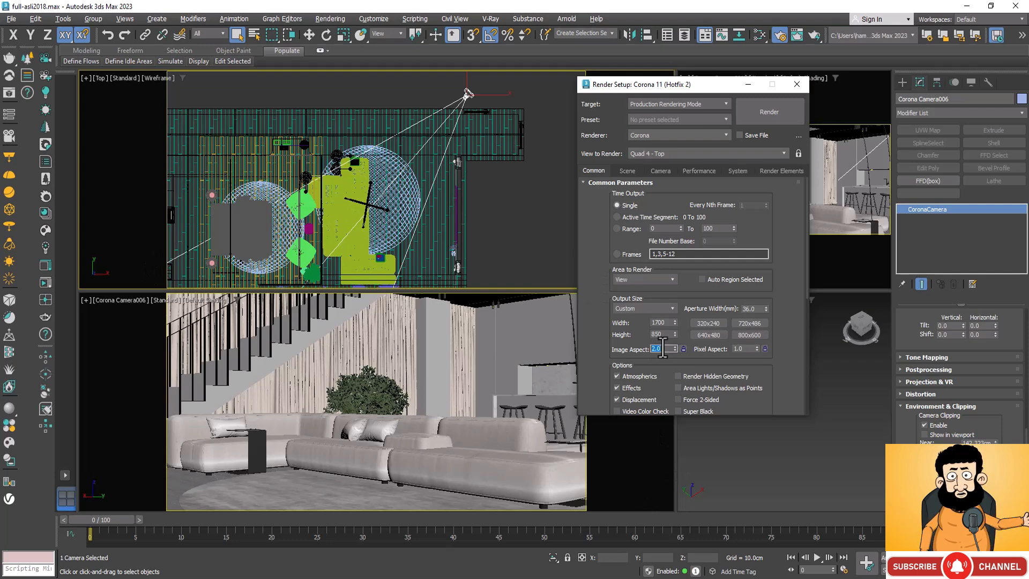
key(Return)
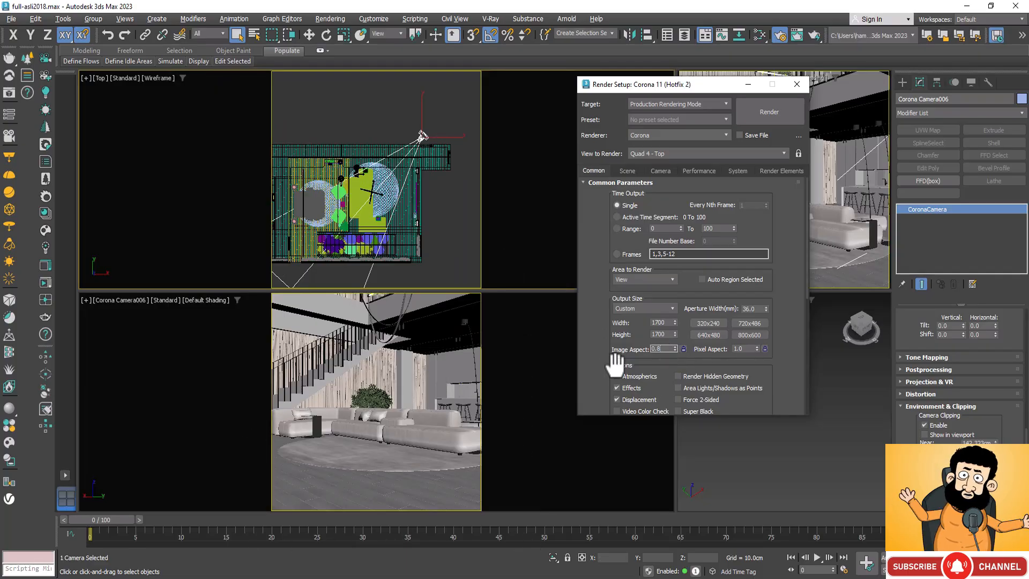
text(0.8)
key(Return)
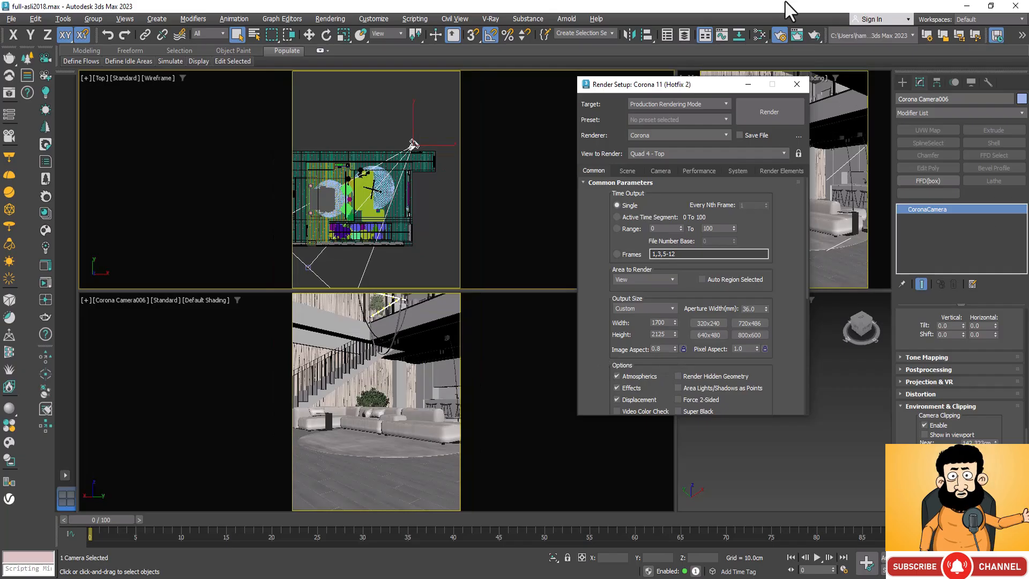
click(797, 84)
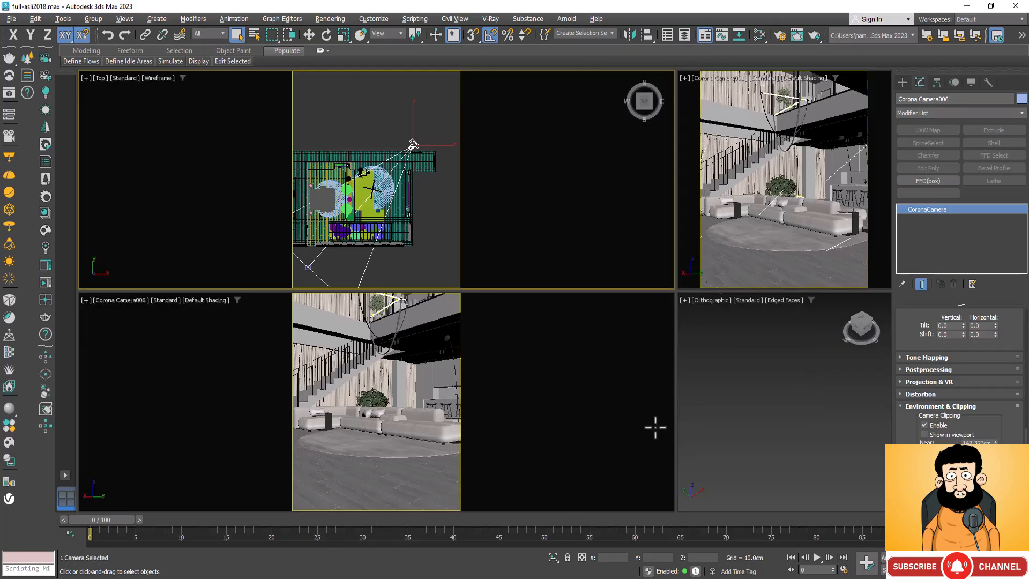
Truck the new camera slightly to reframe the sofa and staircase, and maximize its viewport
key(ctrl+p)
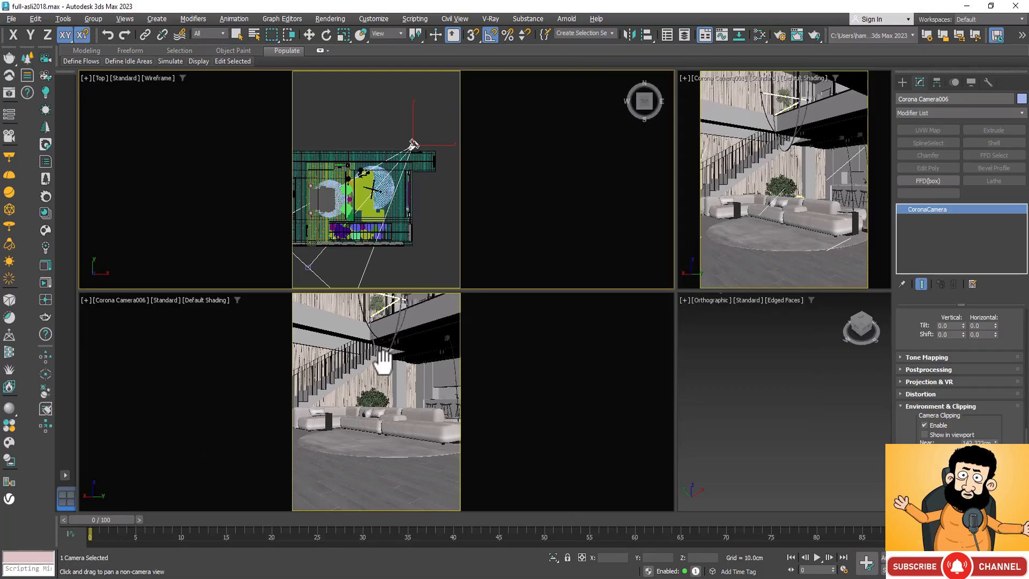
click(378, 390)
drag(378, 383, 380, 382)
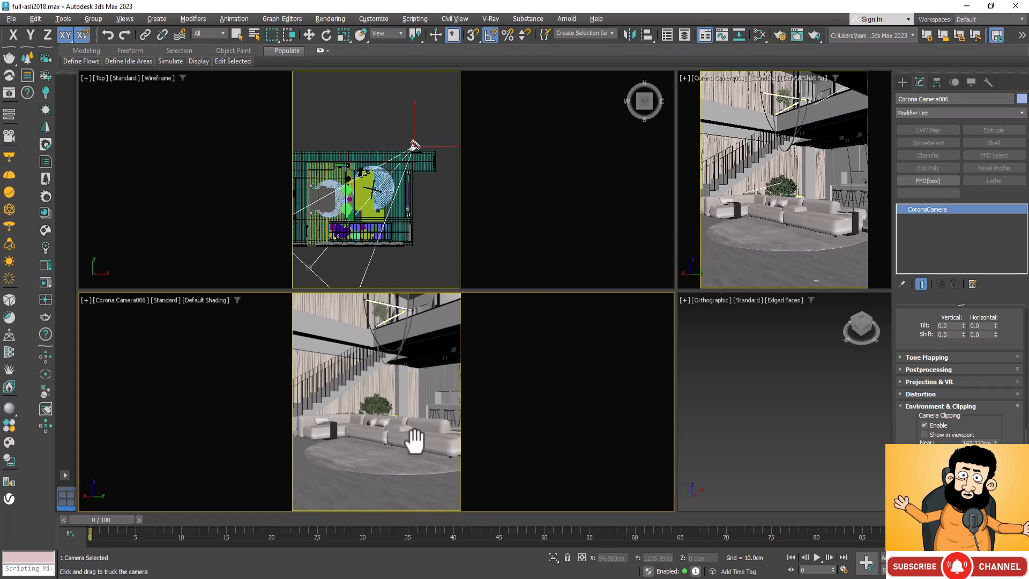
drag(414, 441, 414, 442)
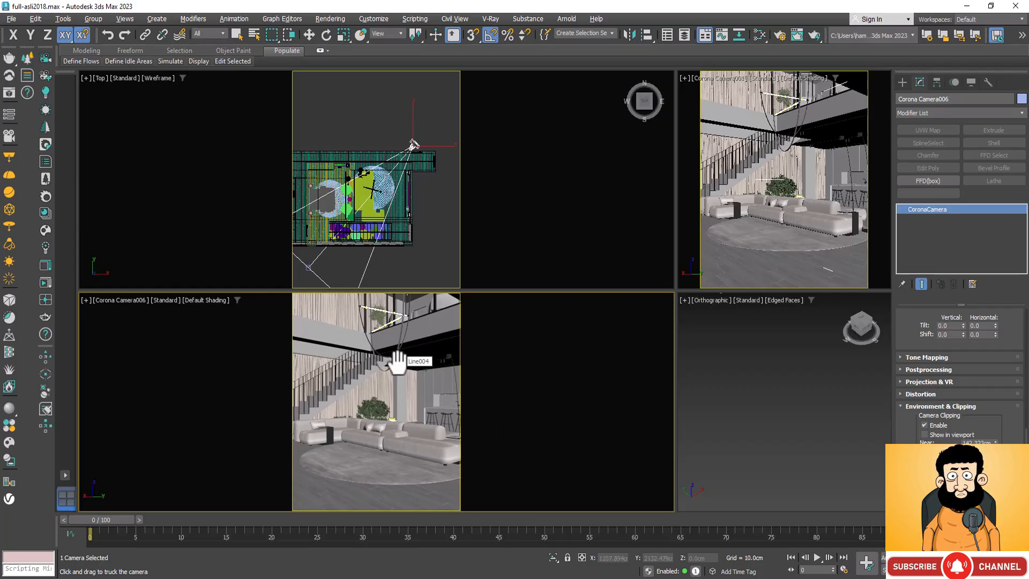
key(alt+w)
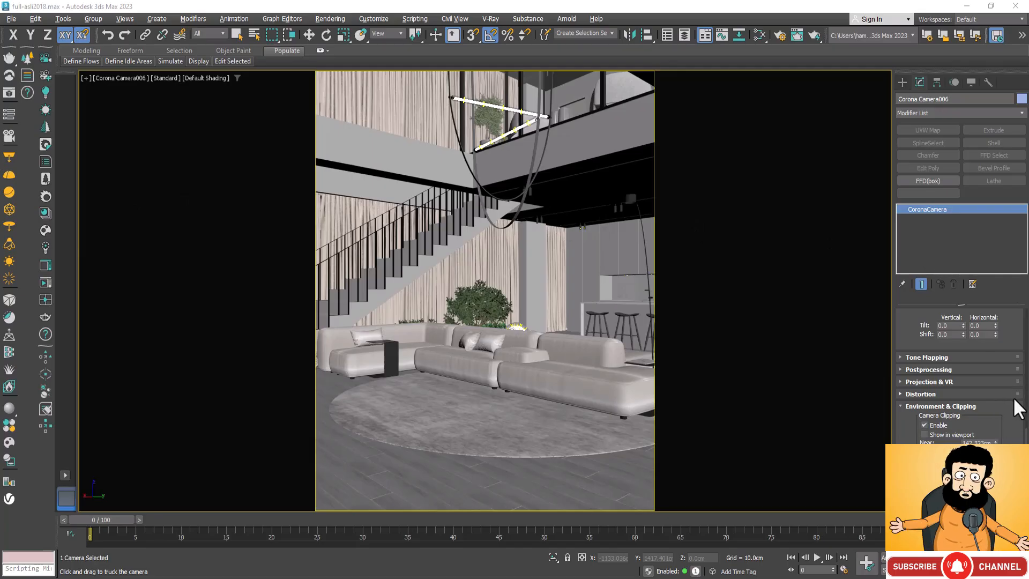
Enable automatic vertical tilt in the camera's Tilt & Shift settings
scroll(1013, 397, down, 1)
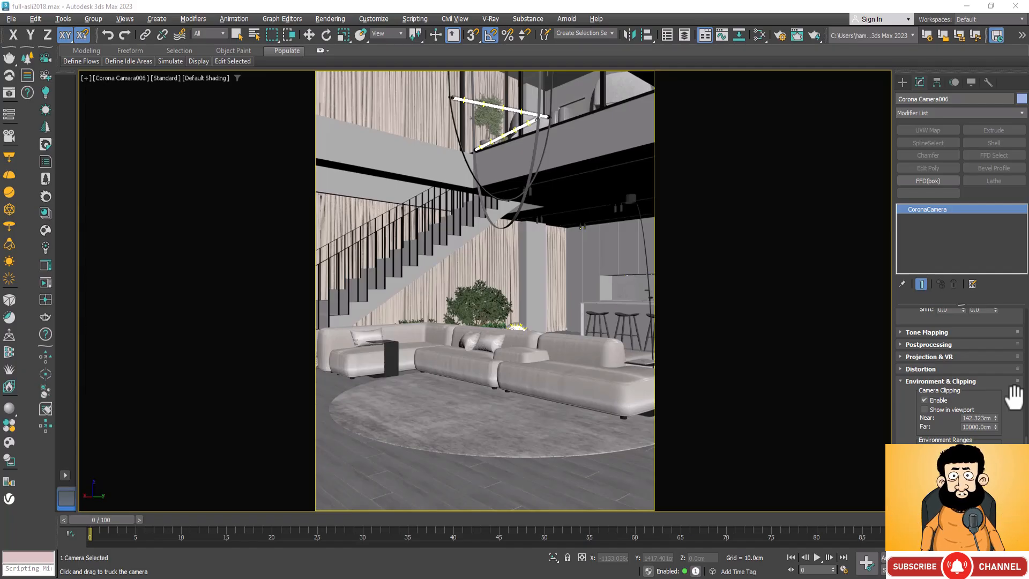
scroll(1005, 375, down, 3)
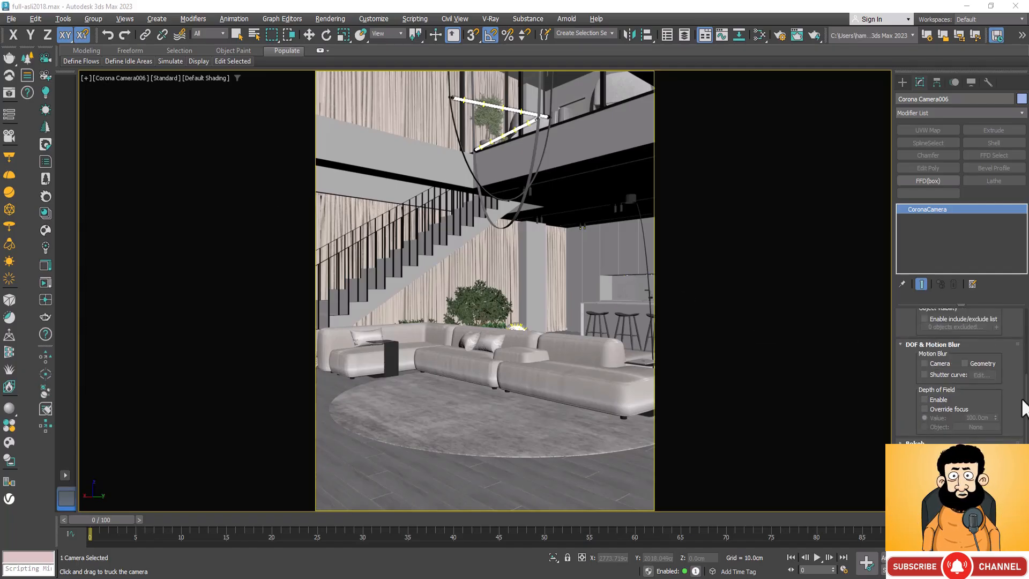
scroll(1024, 410, down, 1)
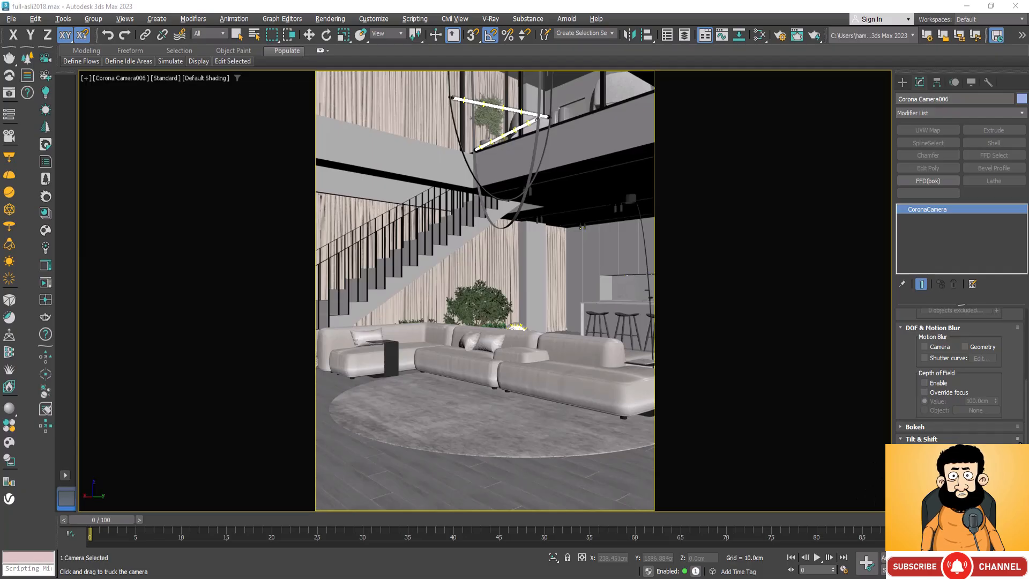
scroll(909, 405, down, 2)
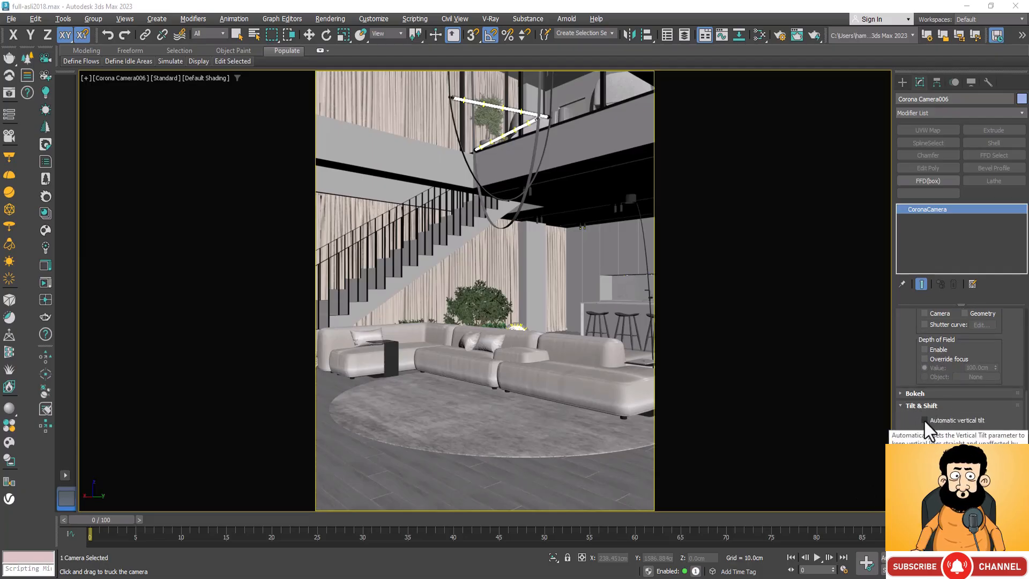
click(925, 420)
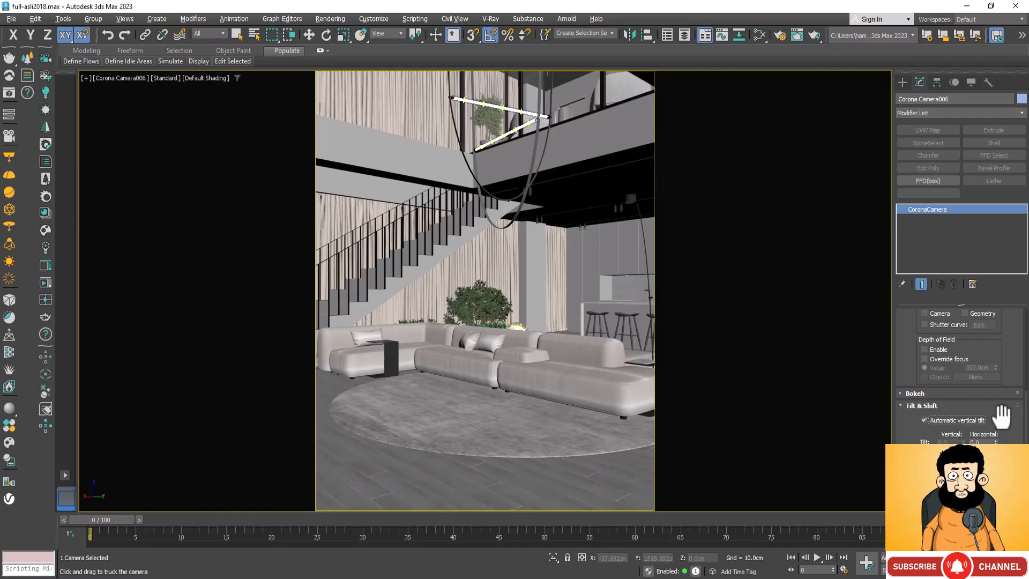
Try a shorter focal length of about 44 mm on the camera and set it back to 49.5 mm
scroll(1011, 426, up, 4)
scroll(1009, 426, up, 4)
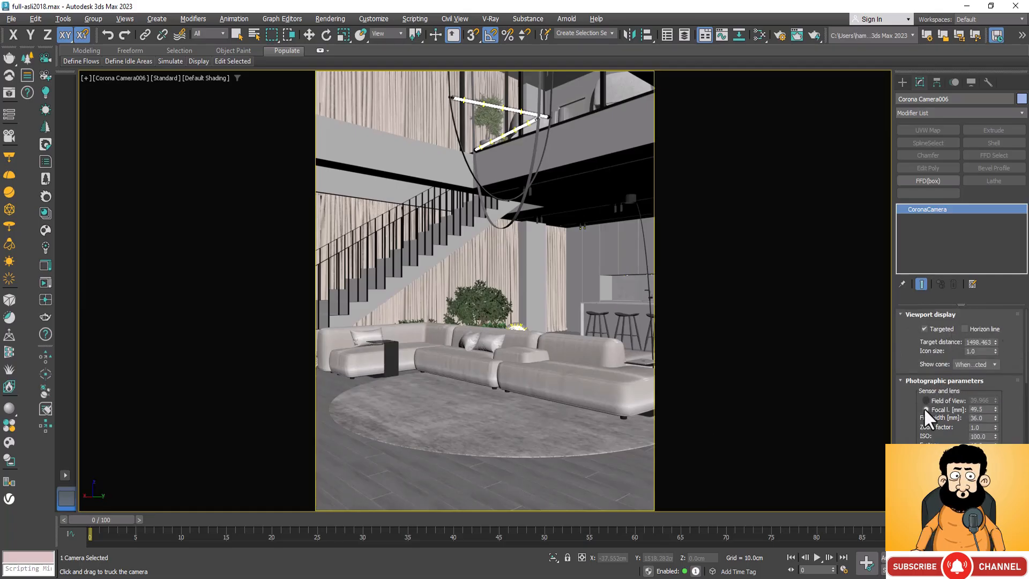
click(995, 408)
mouse_move(993, 407)
mouse_down()
mouse_move(984, 398)
mouse_move(1000, 431)
mouse_move(996, 417)
mouse_up()
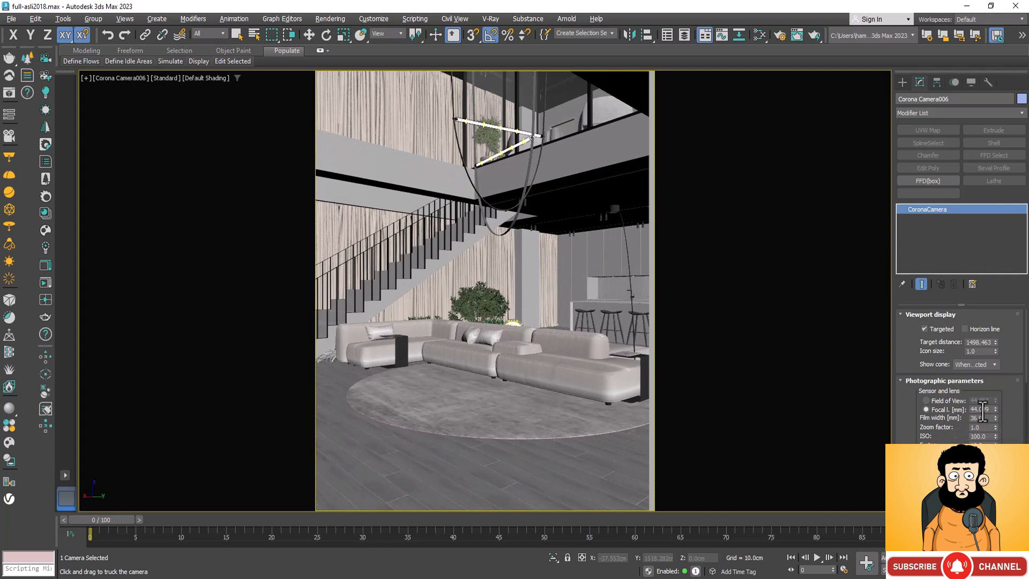
double_click(977, 409)
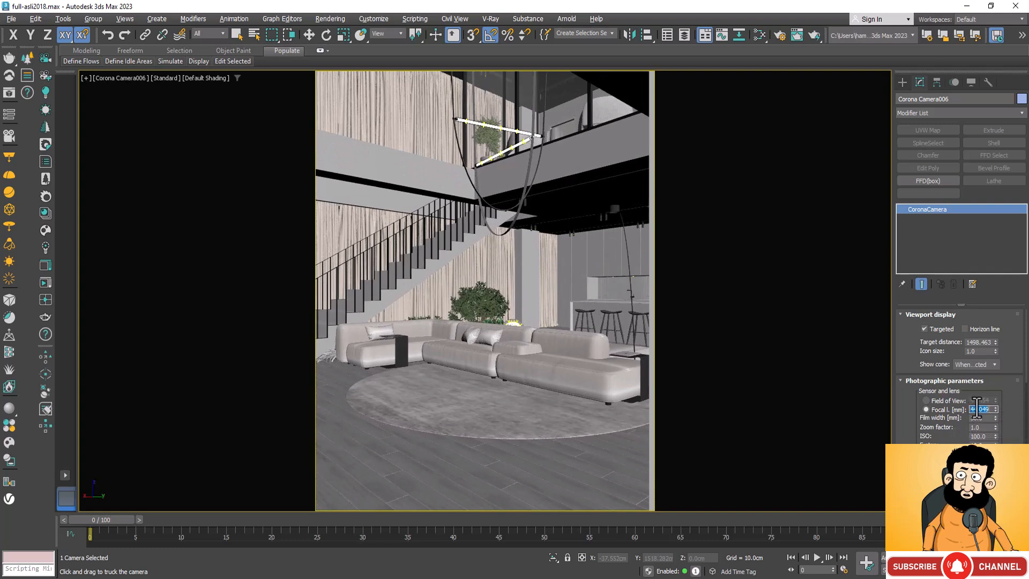
text(49.5)
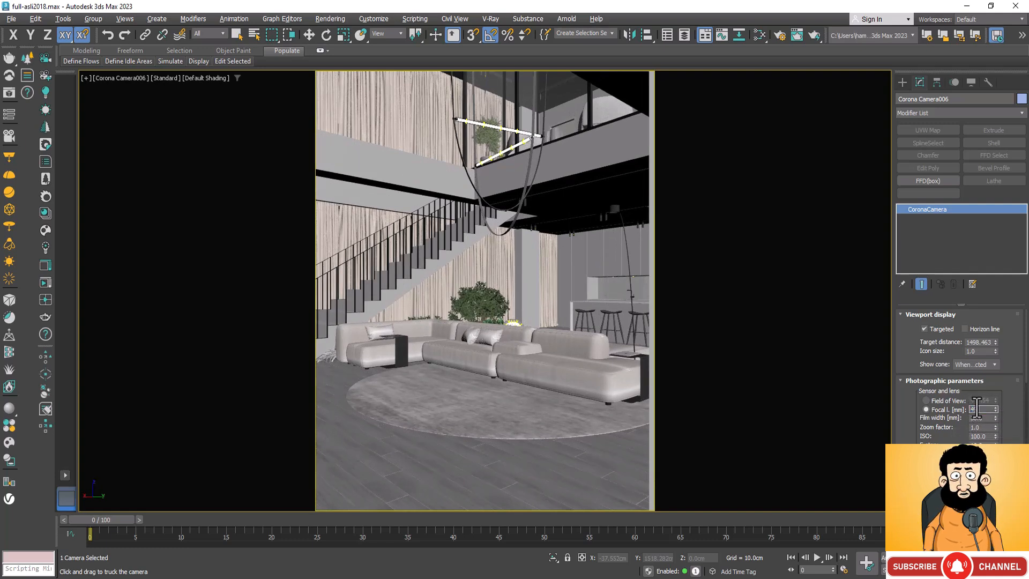
key(Return)
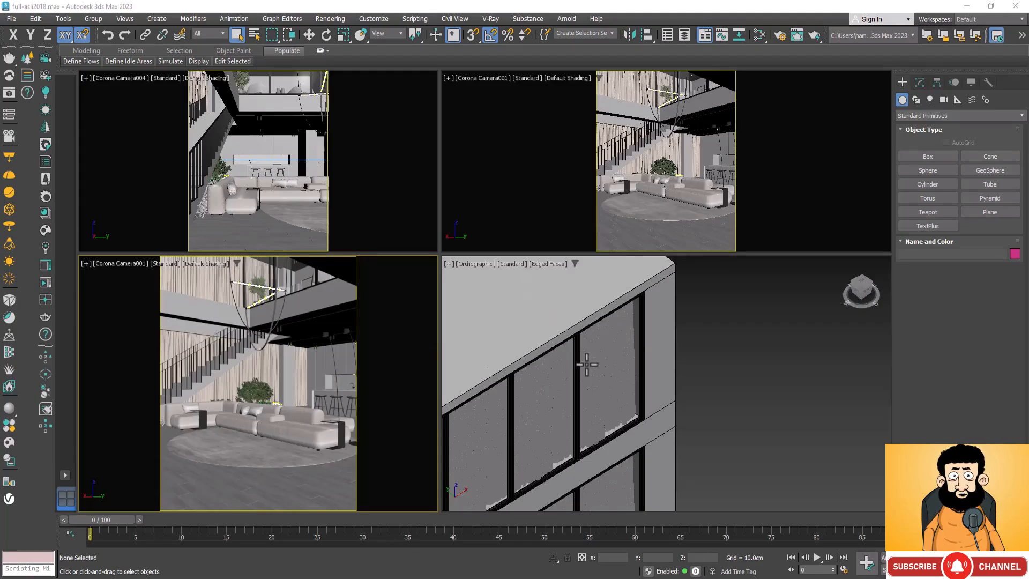
scroll(697, 317, down, 5)
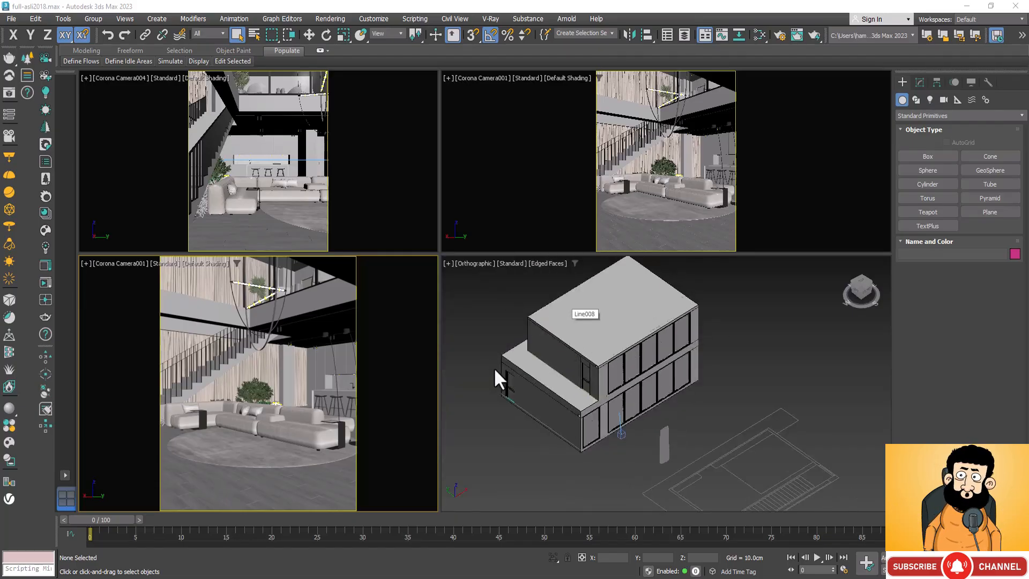
scroll(495, 384, up, 5)
scroll(498, 378, down, 5)
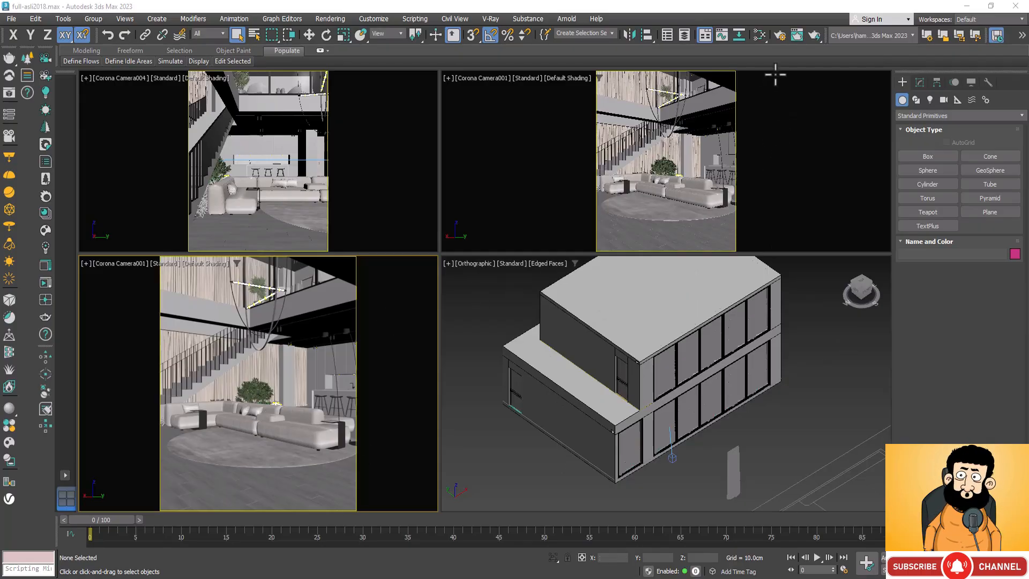
Keep the material override enabled in the Corona scene render settings and assign it a new CoronaLegacyMtl material
click(780, 35)
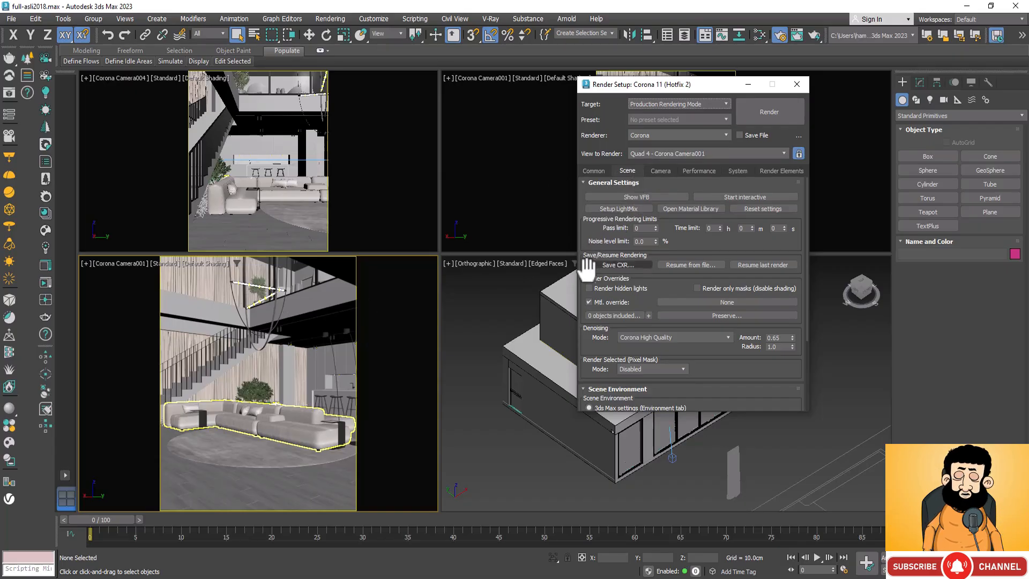
click(590, 301)
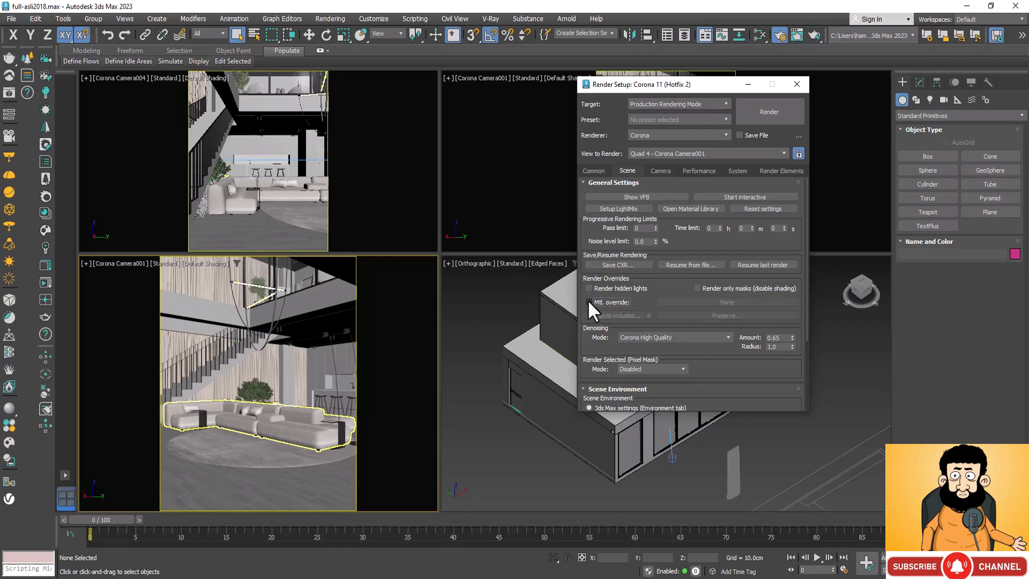
click(588, 301)
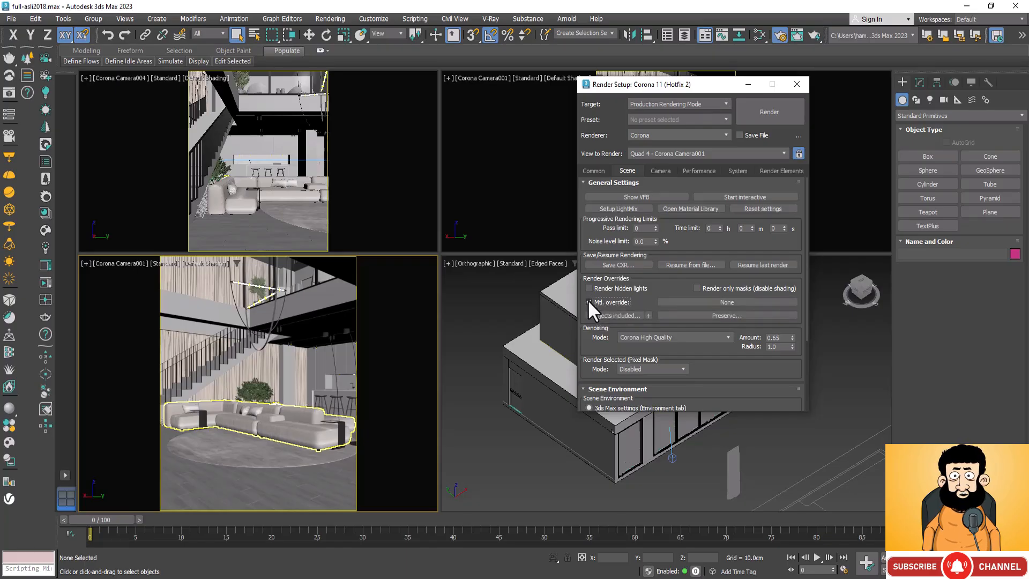
click(749, 301)
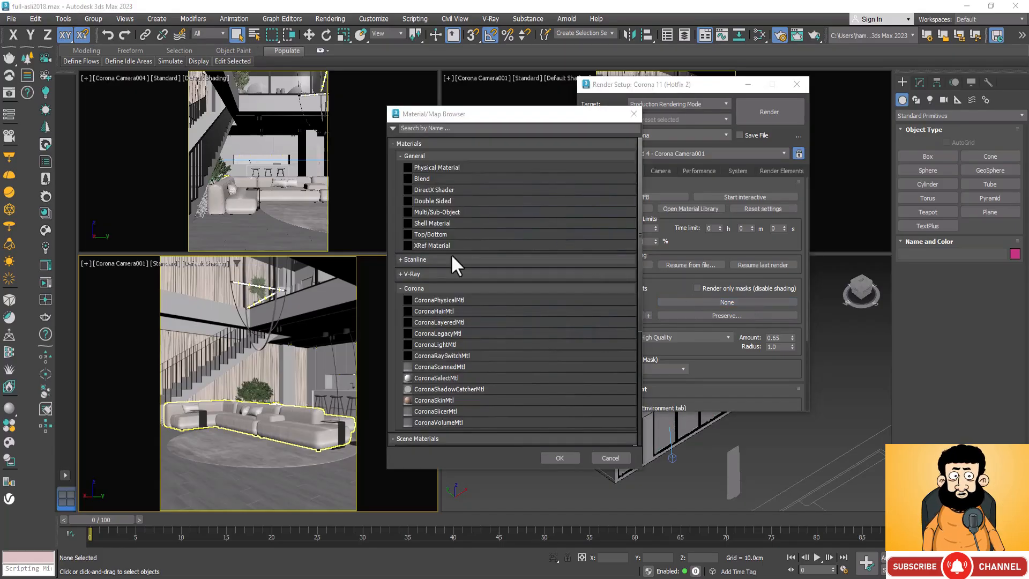
click(462, 333)
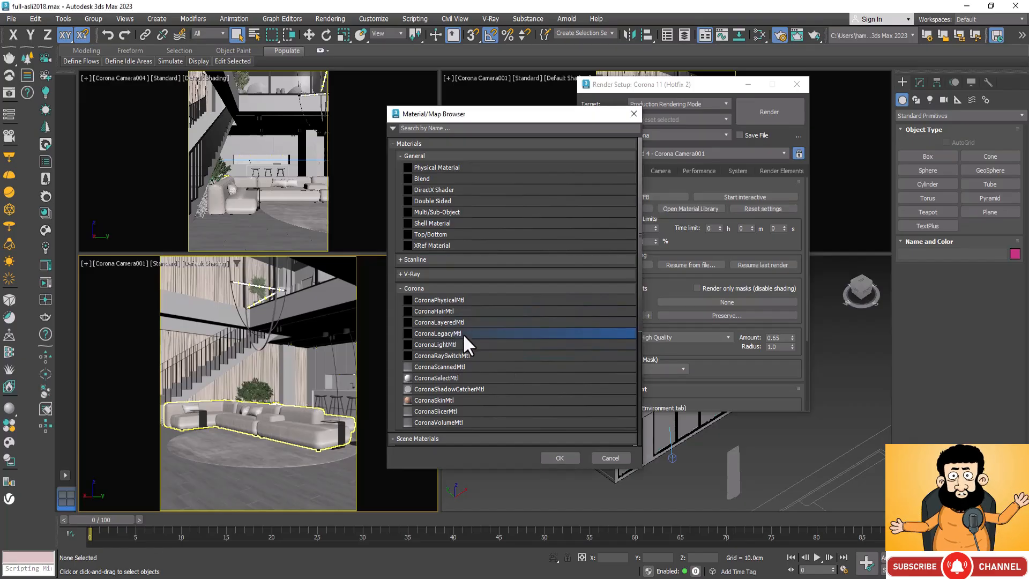
click(561, 458)
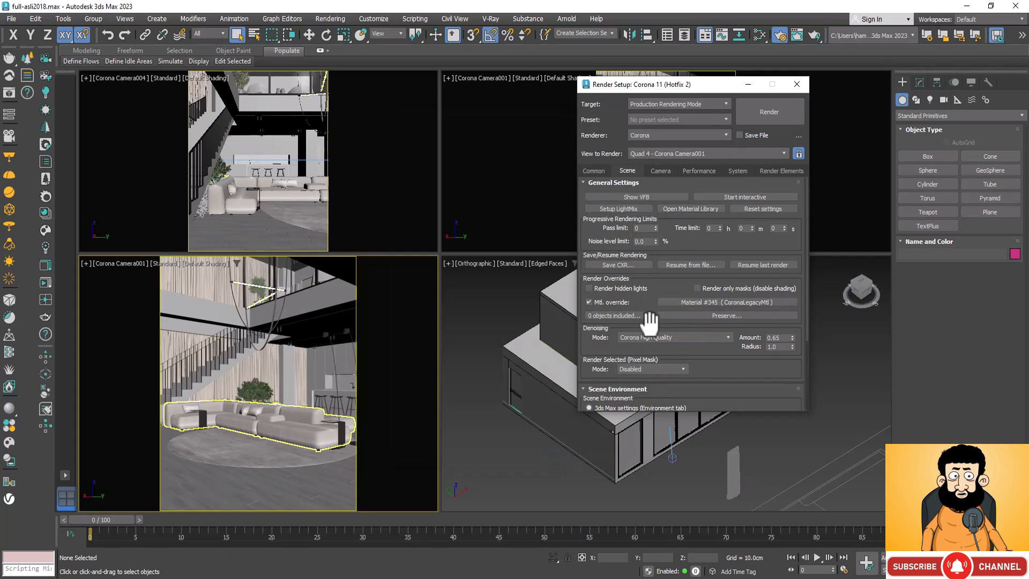
click(794, 85)
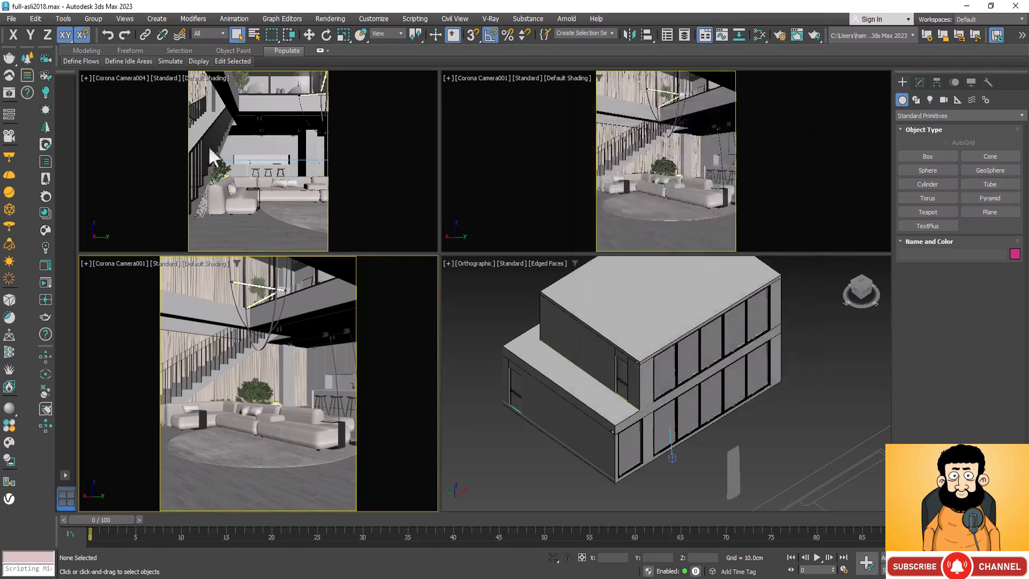
Start a Corona interactive render and move its frame buffer away from the large Corona Camera001 viewport
click(45, 283)
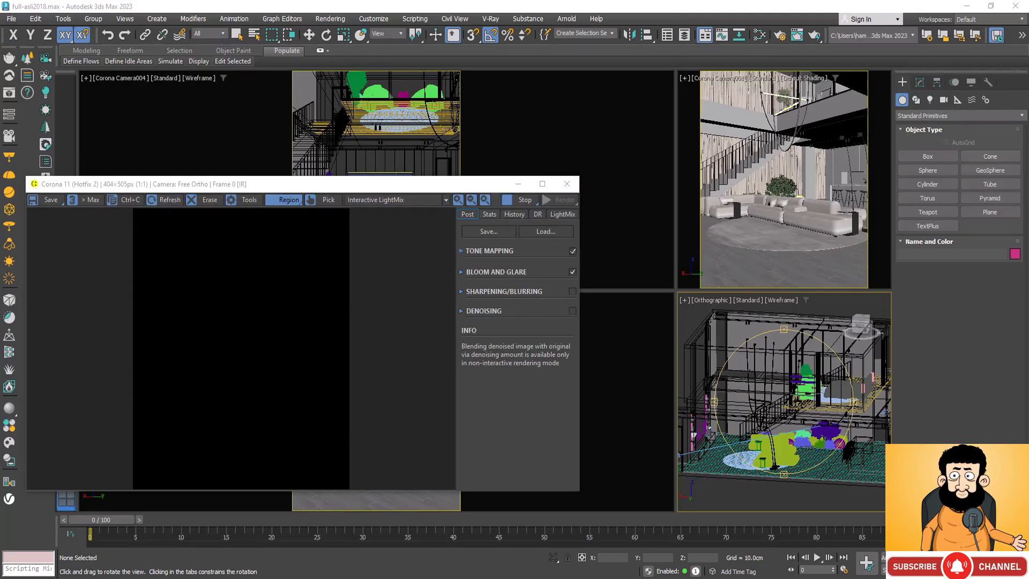
drag(333, 182, 732, 109)
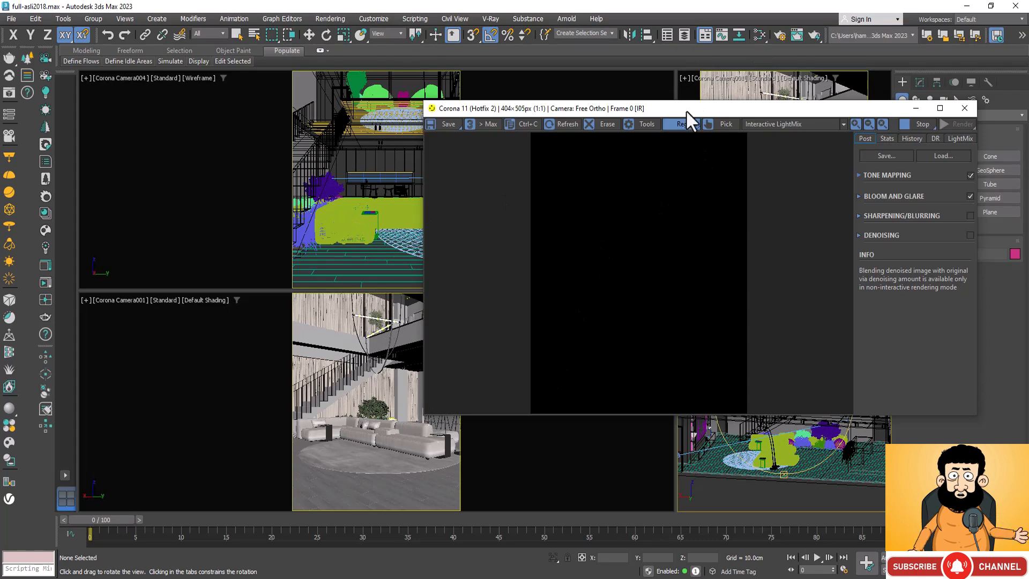
Close the interactive render and set the Corona material override to preserve glass materials
drag(694, 106, 293, 169)
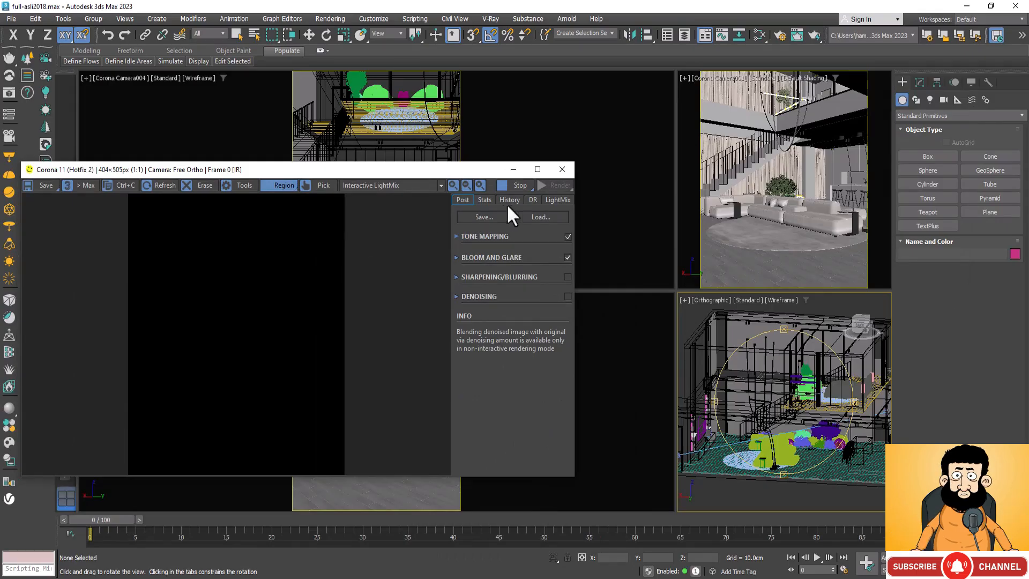
click(571, 166)
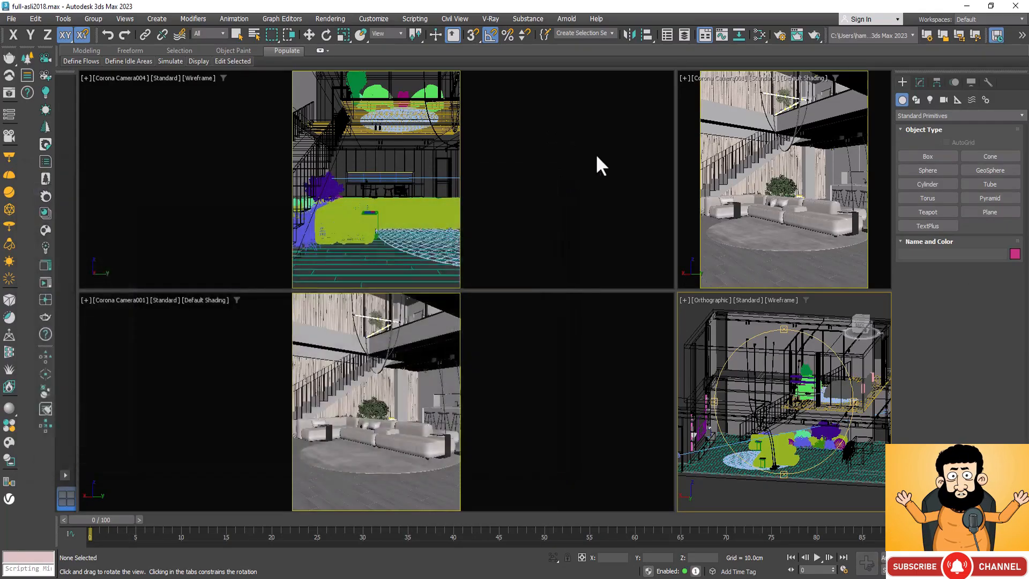
click(780, 34)
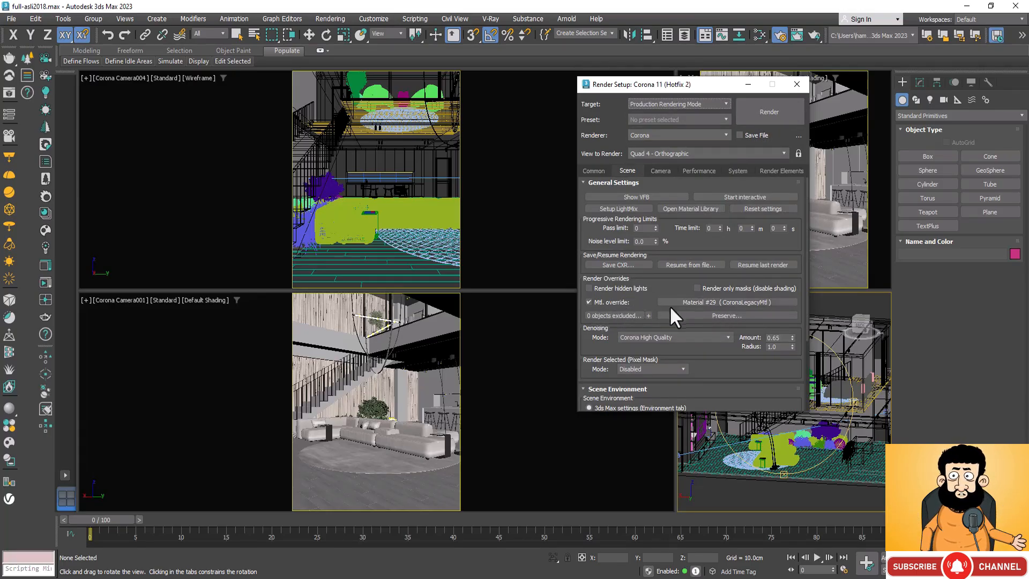
click(744, 316)
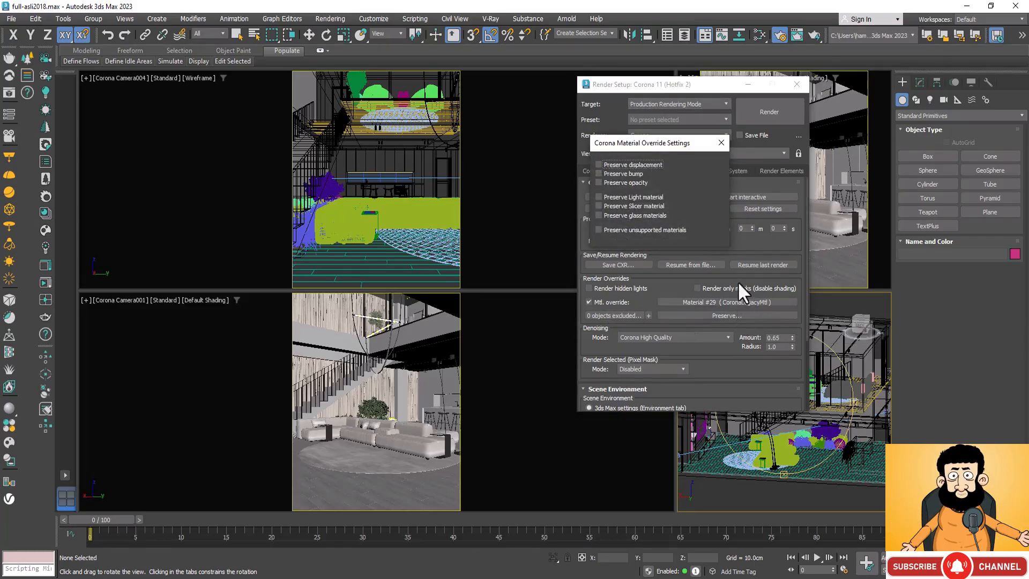
click(598, 215)
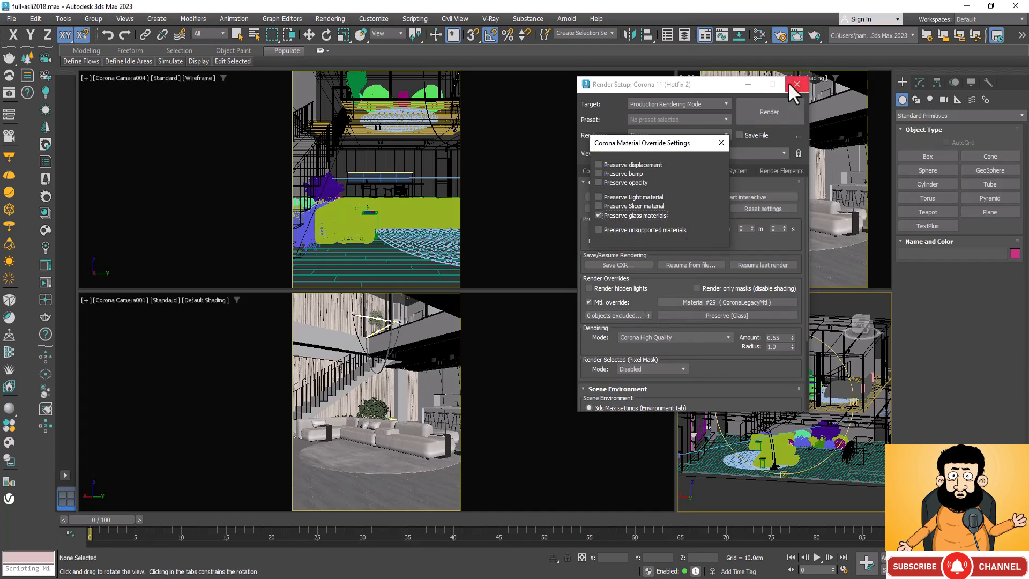
click(720, 141)
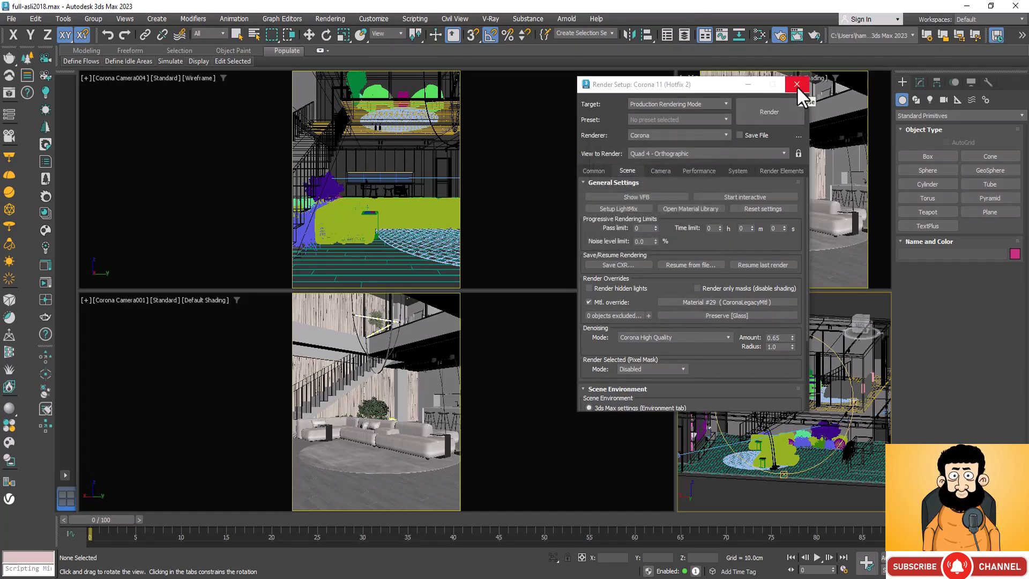
click(796, 85)
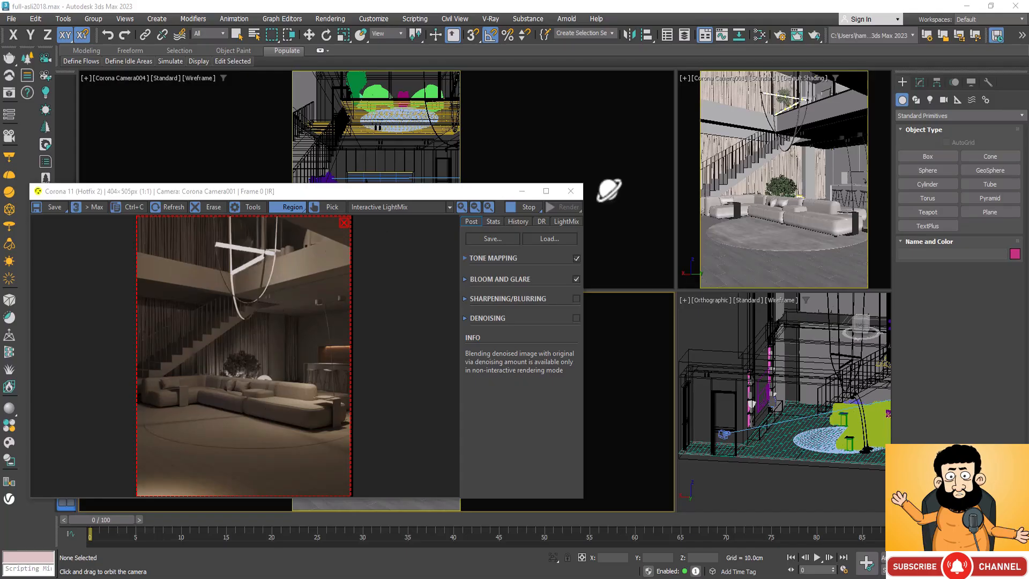
Close the interactive render and select a curtain behind the sofa in the Corona Camera001 view
click(564, 188)
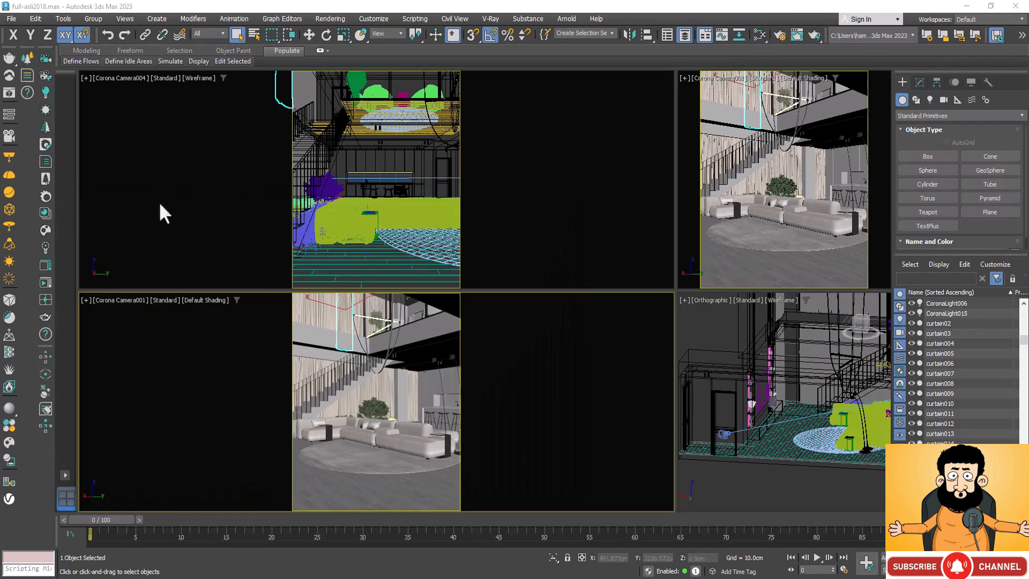
click(378, 386)
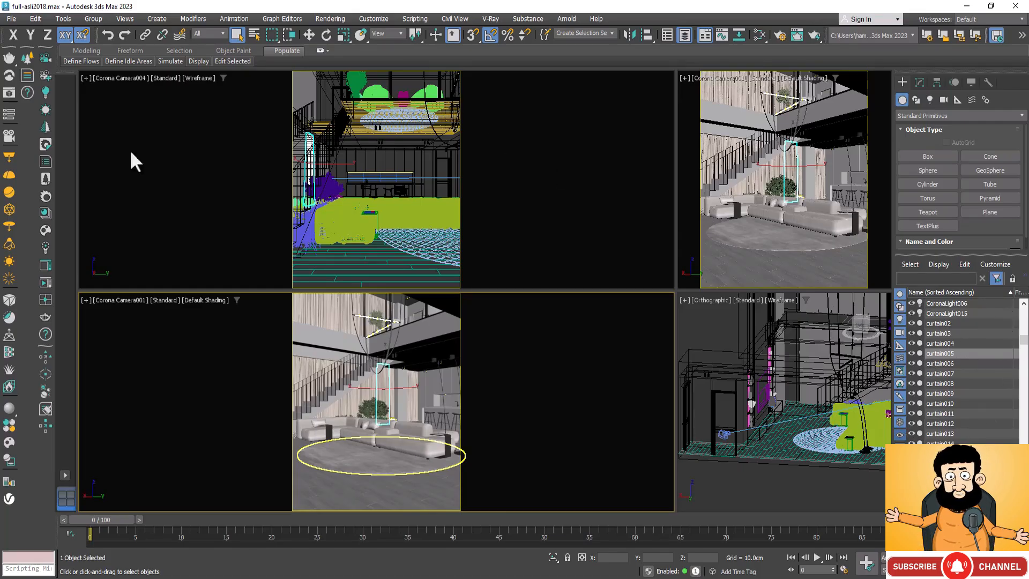
key(m)
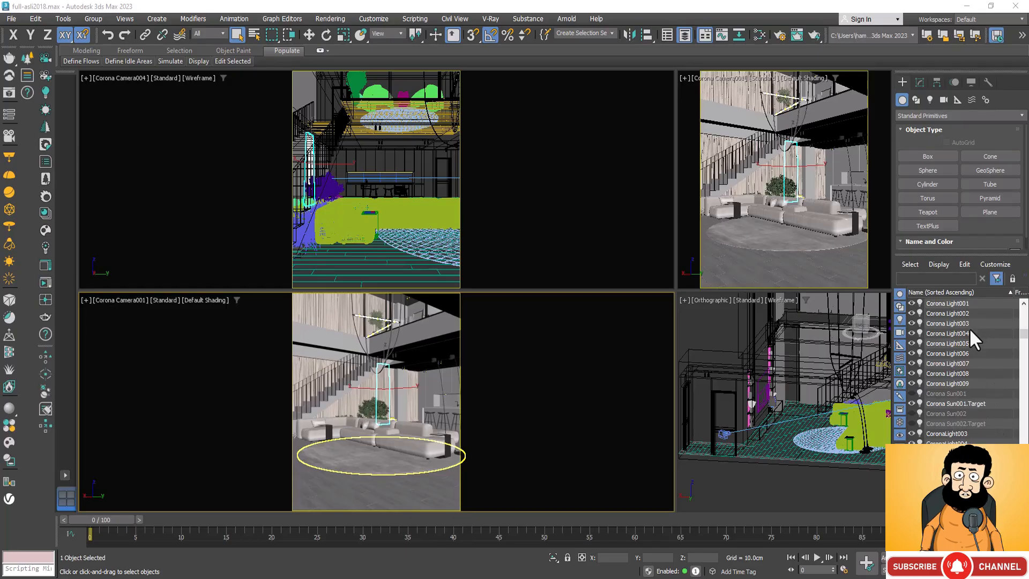
scroll(974, 396, down, 2)
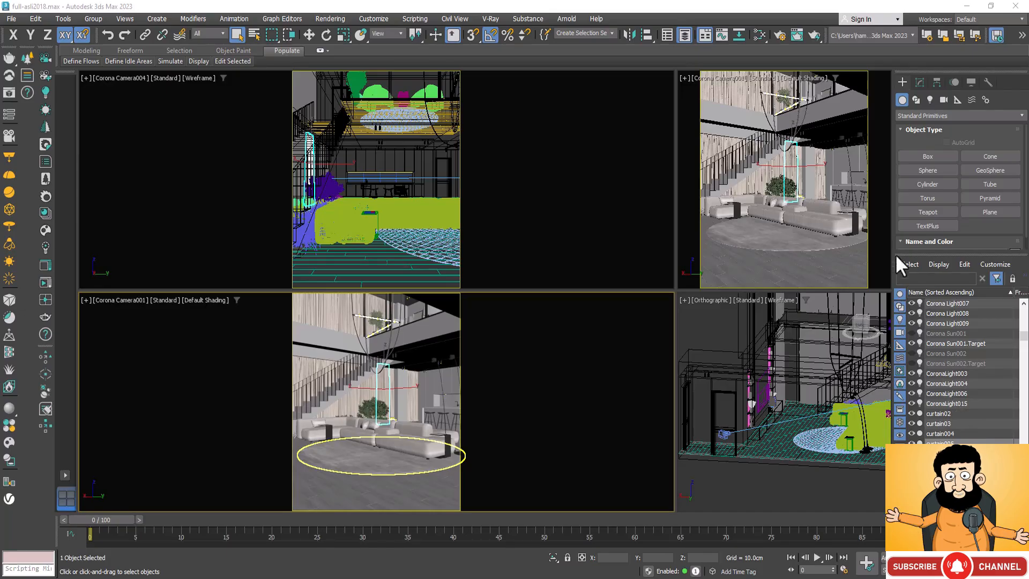
click(66, 18)
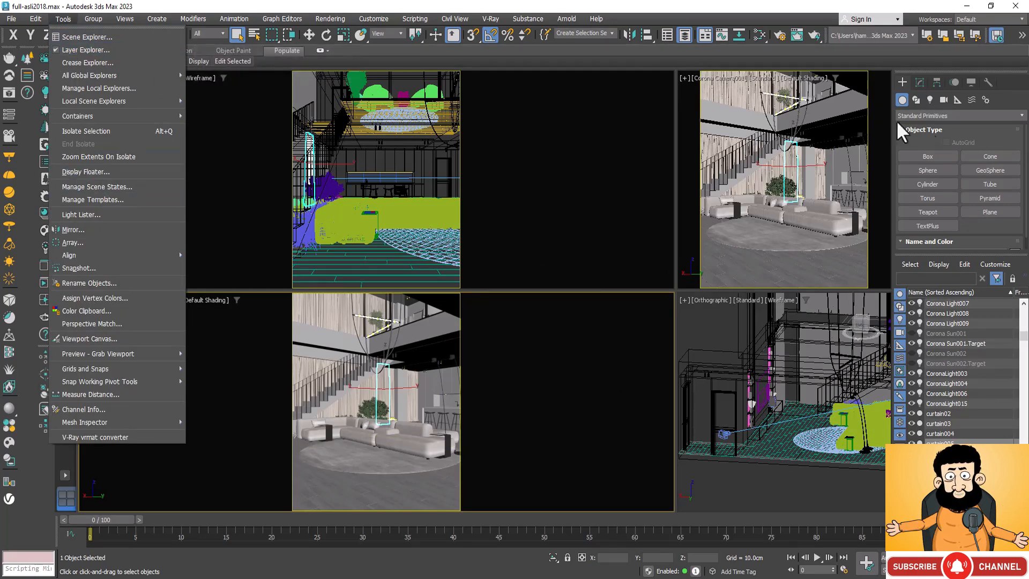
click(879, 90)
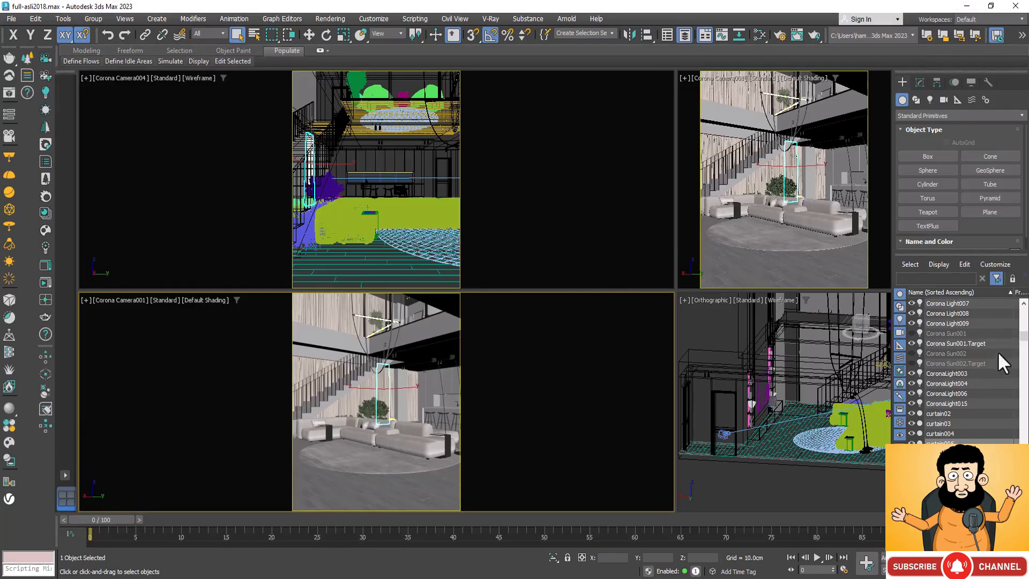
Select all the curtain objects in the scene's object list, starting from curtain02
click(966, 413)
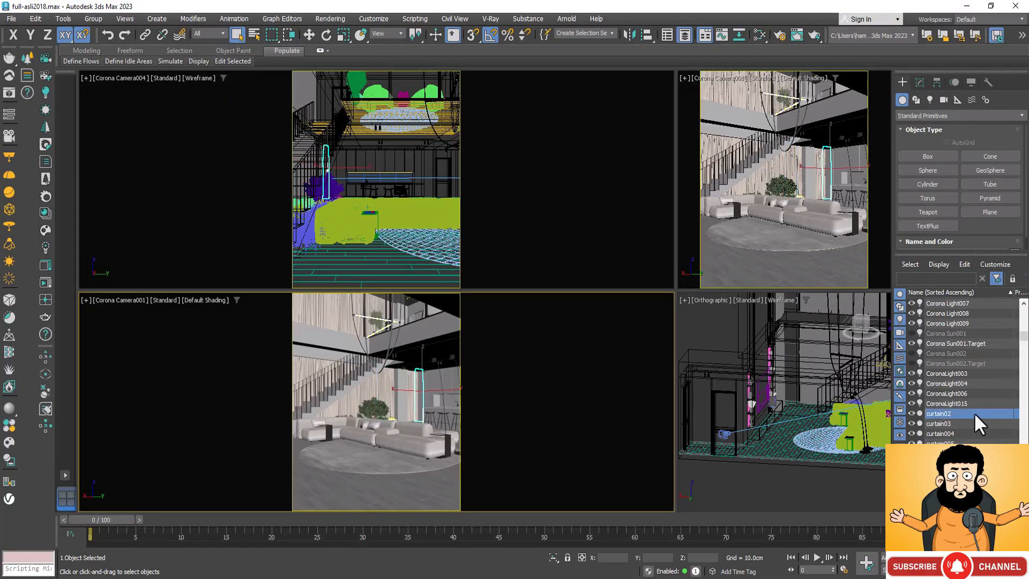
click(985, 413)
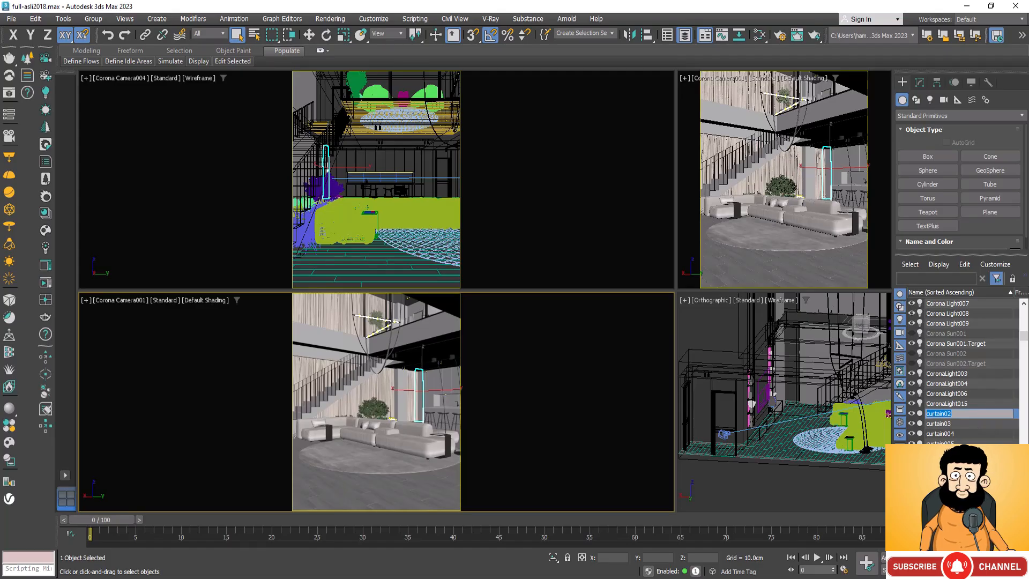
ctrl+click(968, 426)
ctrl+click(956, 434)
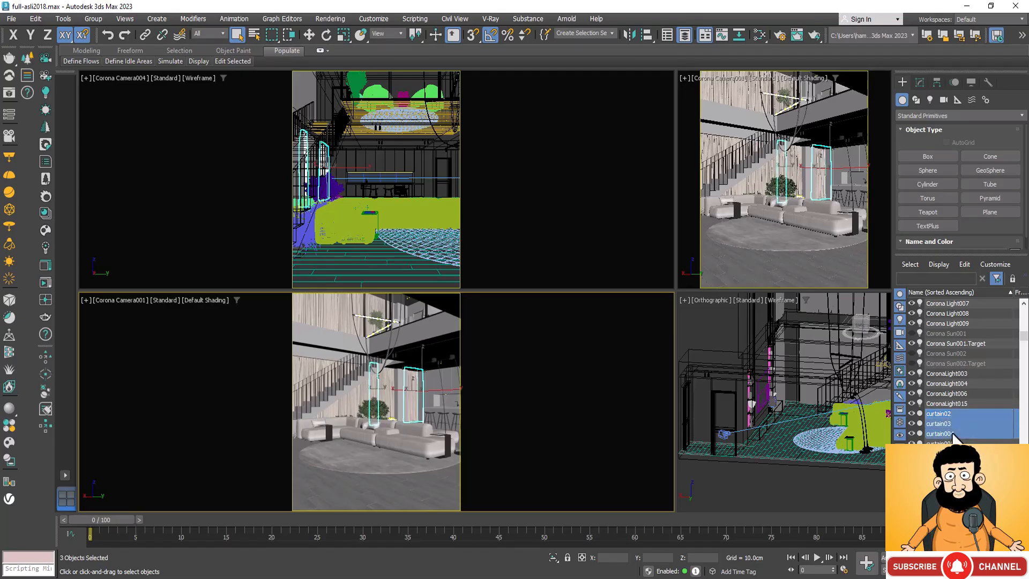
ctrl+click(956, 444)
ctrl+click(958, 453)
scroll(988, 437, down, 5)
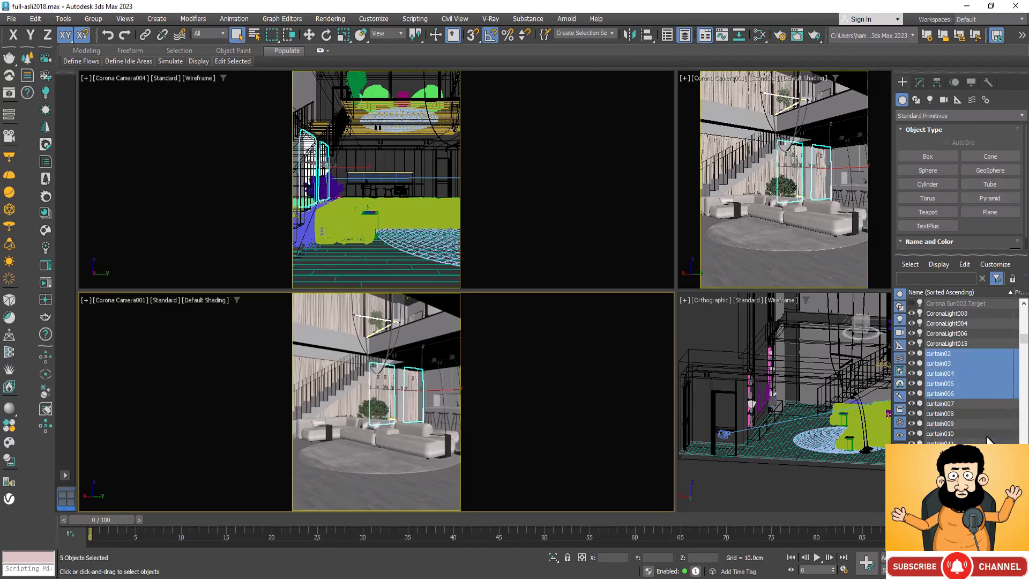
ctrl+click(966, 345)
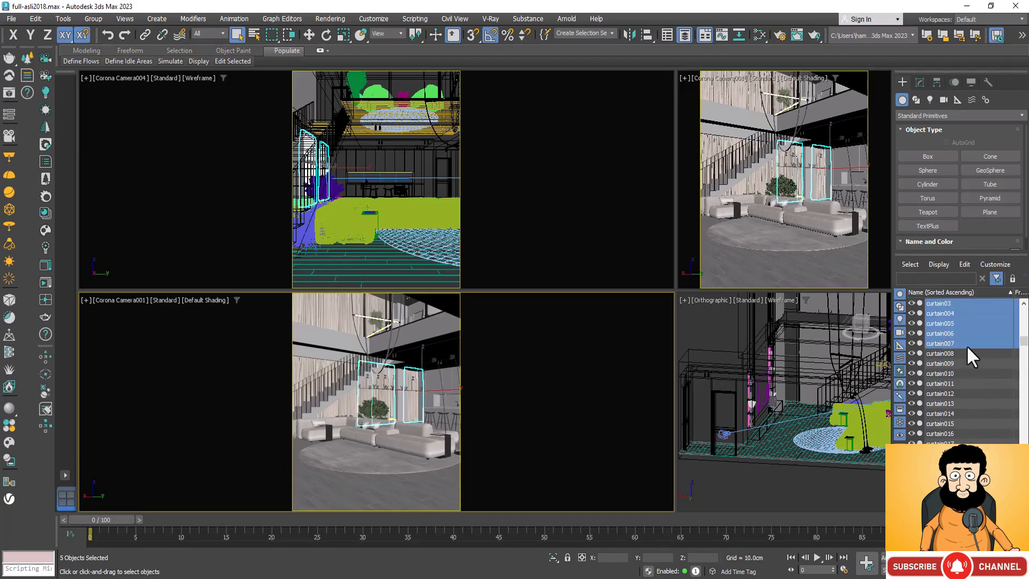
ctrl+click(962, 355)
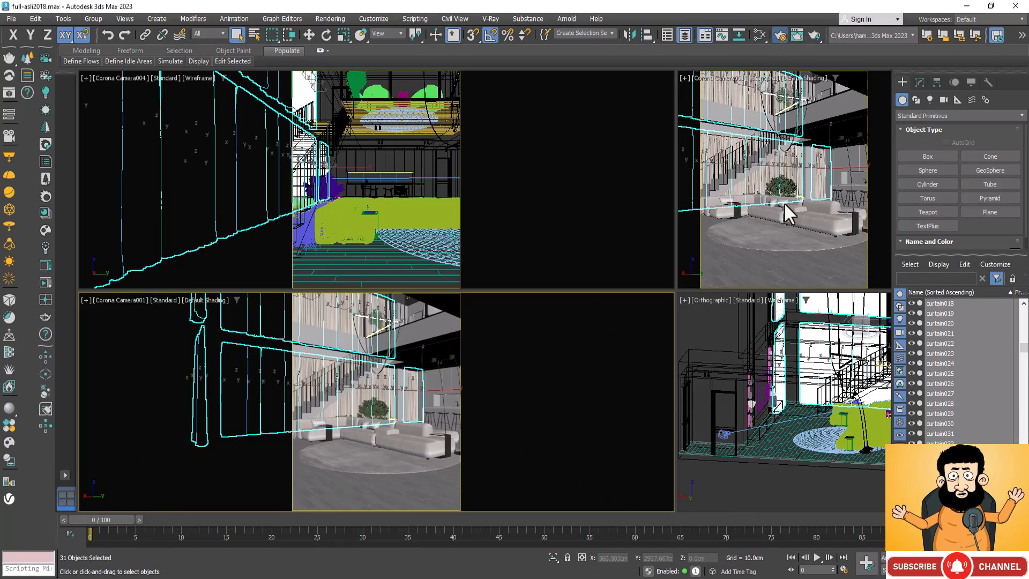
Exclude the selected curtains from the material override in the Corona scene render settings
key(F10)
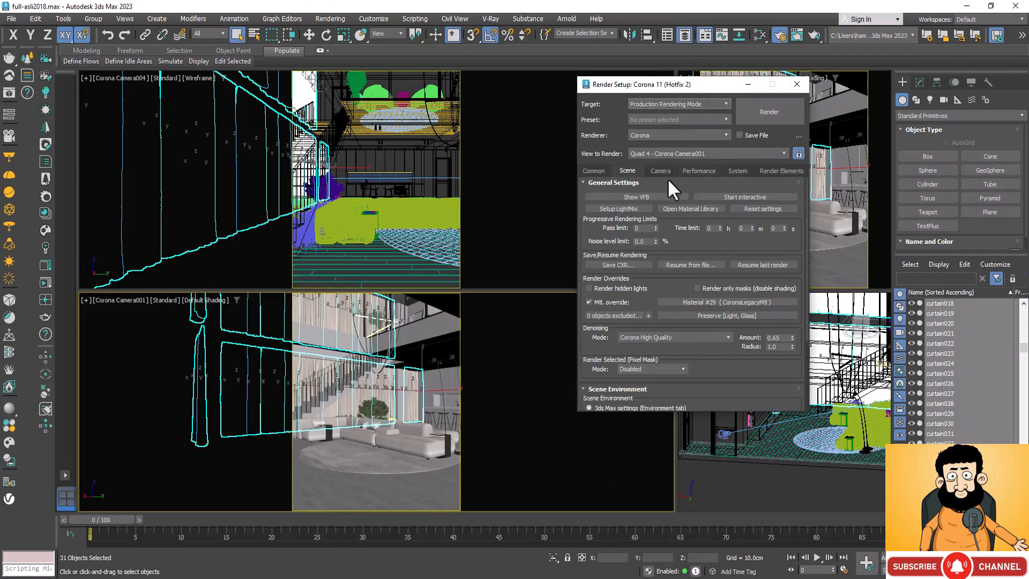
click(649, 316)
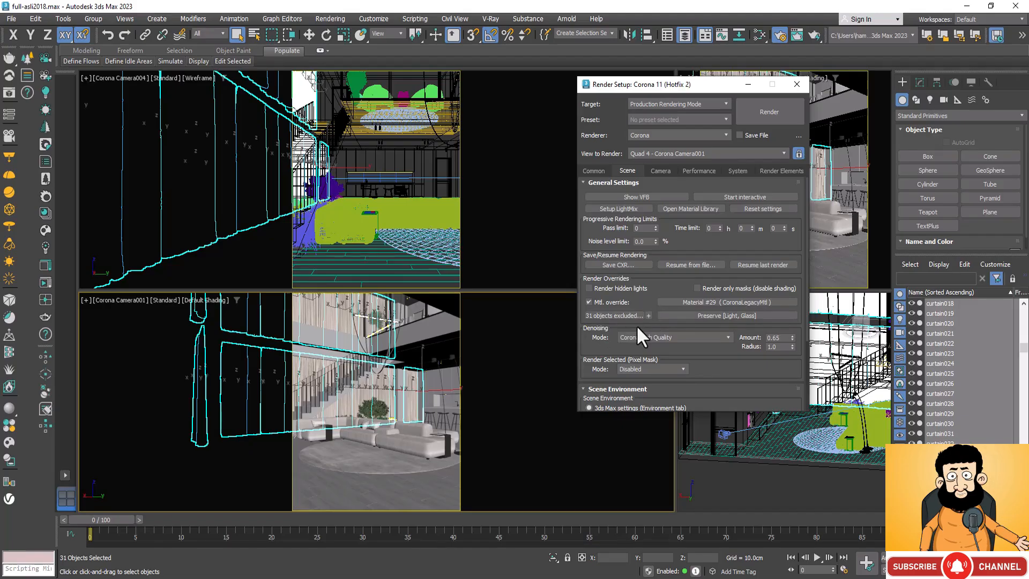
click(804, 80)
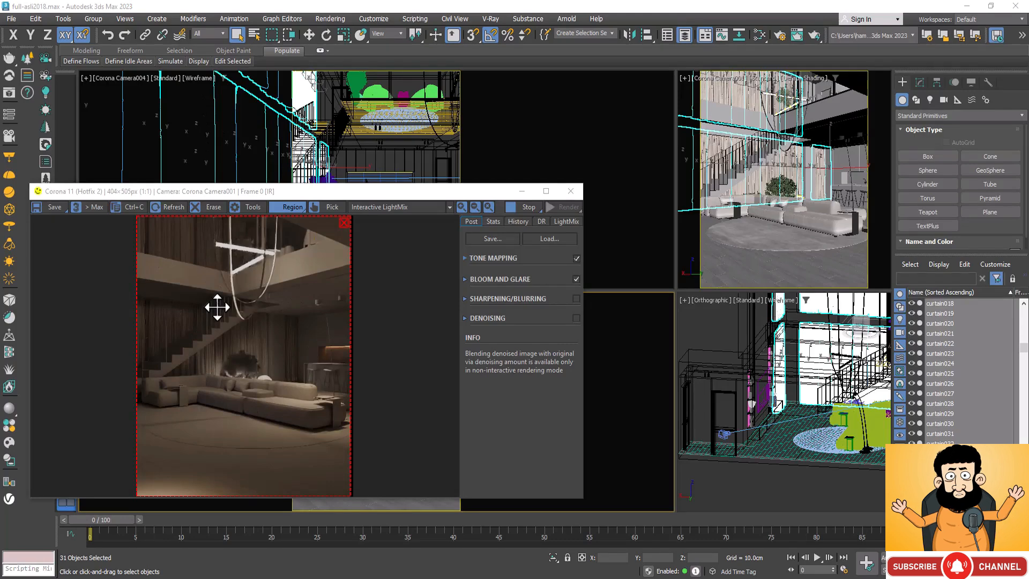
Examine the curtains up close in the interactive render and close its frame buffer
scroll(292, 351, up, 3)
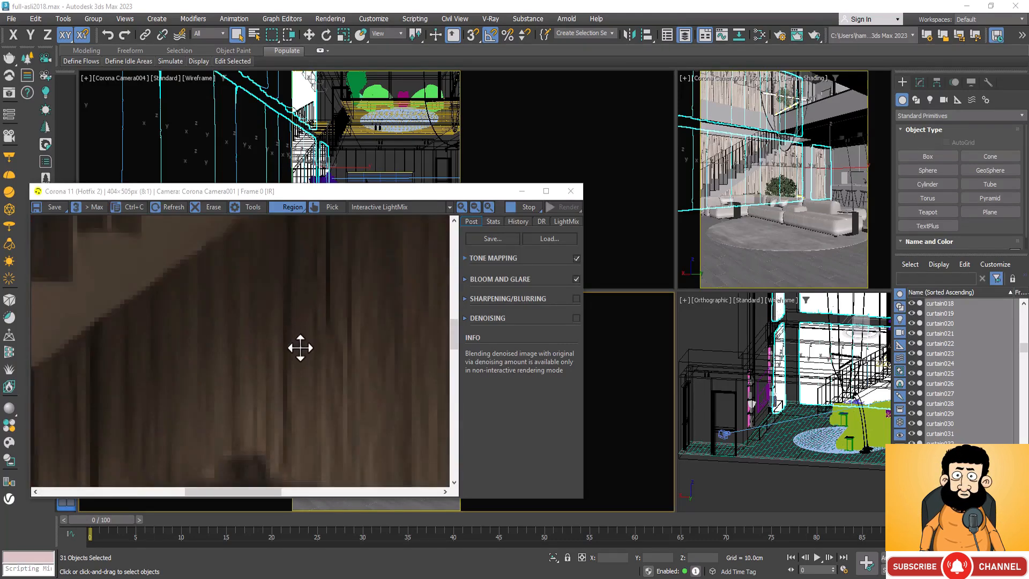
scroll(299, 347, down, 3)
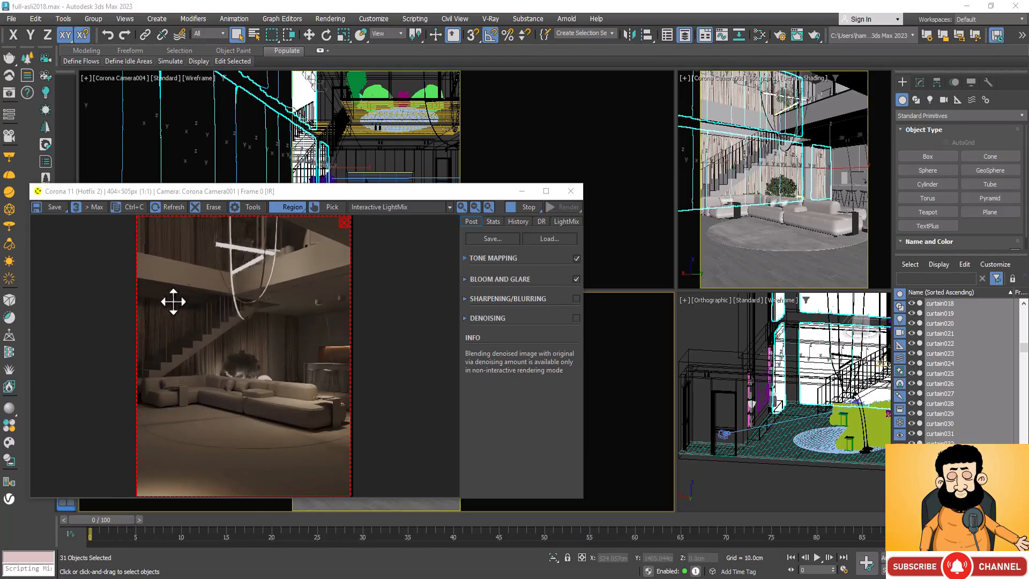
scroll(252, 337, up, 2)
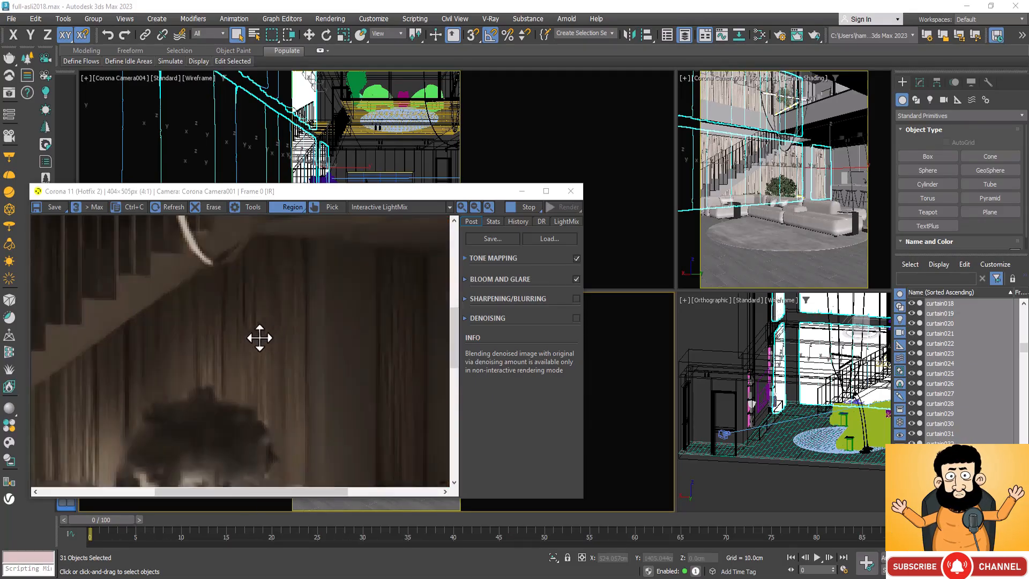
scroll(274, 321, down, 2)
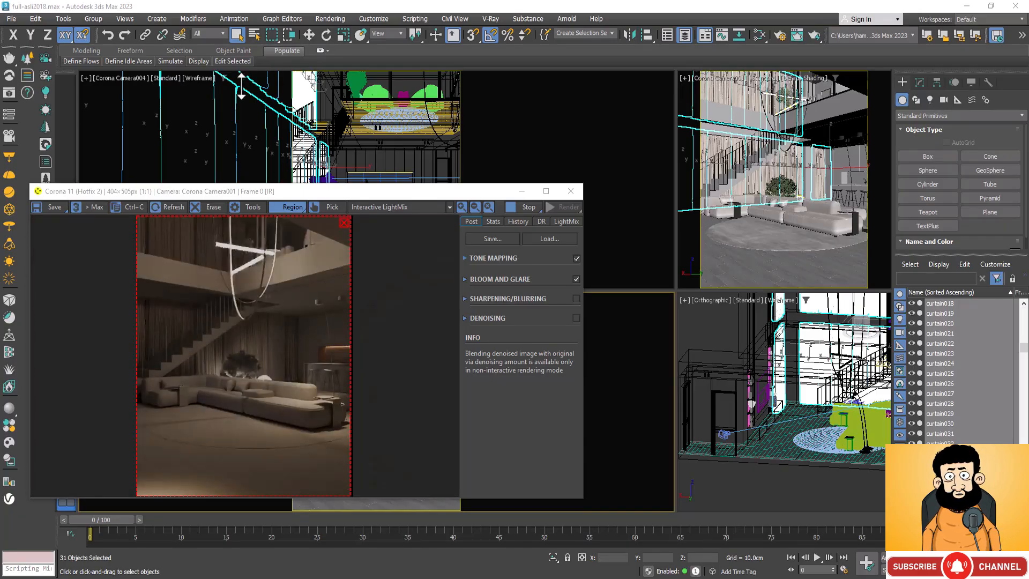
click(577, 189)
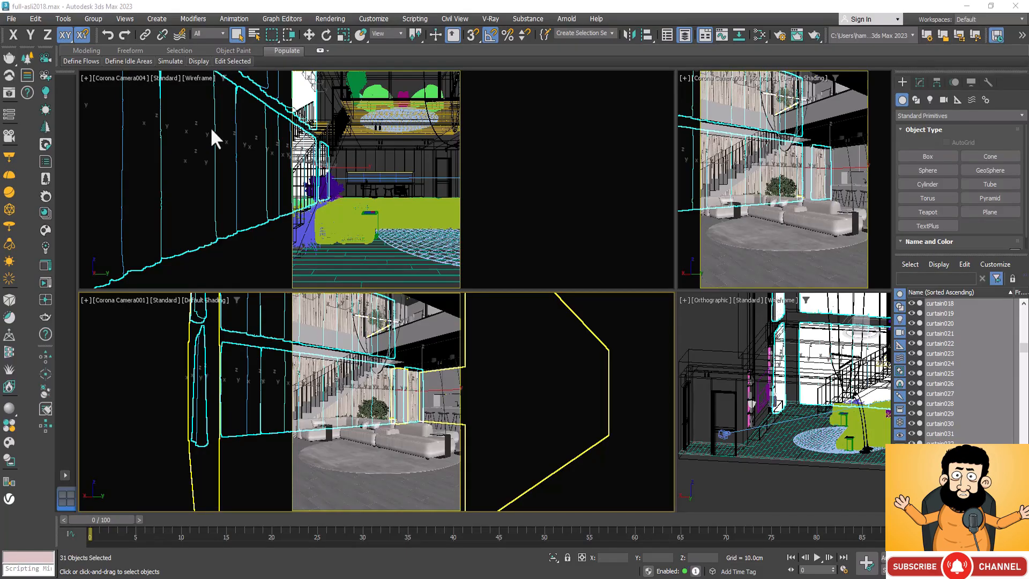
Generate a Corona interactive LightMix with layers separated by instanced lights and included in denoising
click(785, 32)
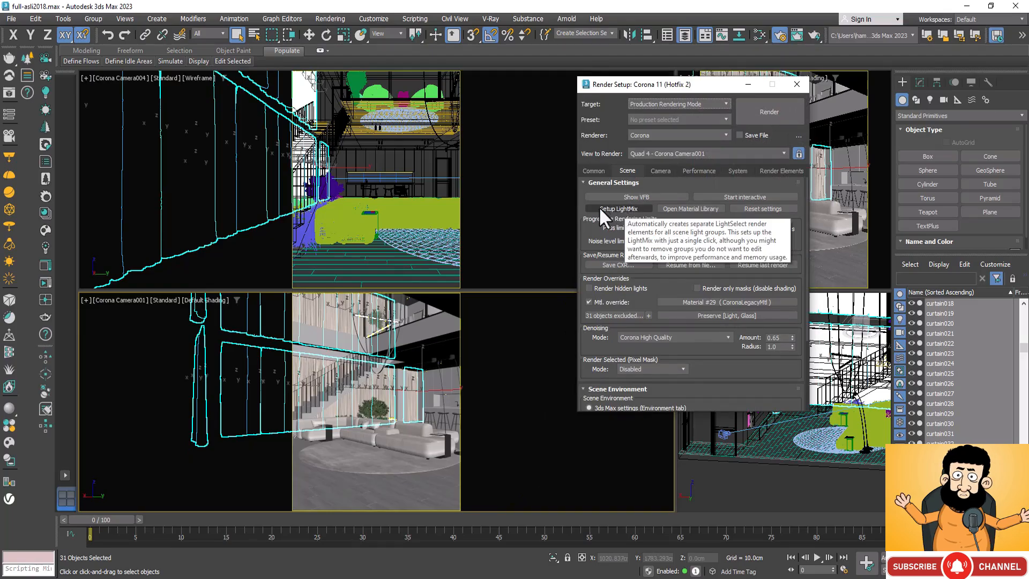
click(627, 206)
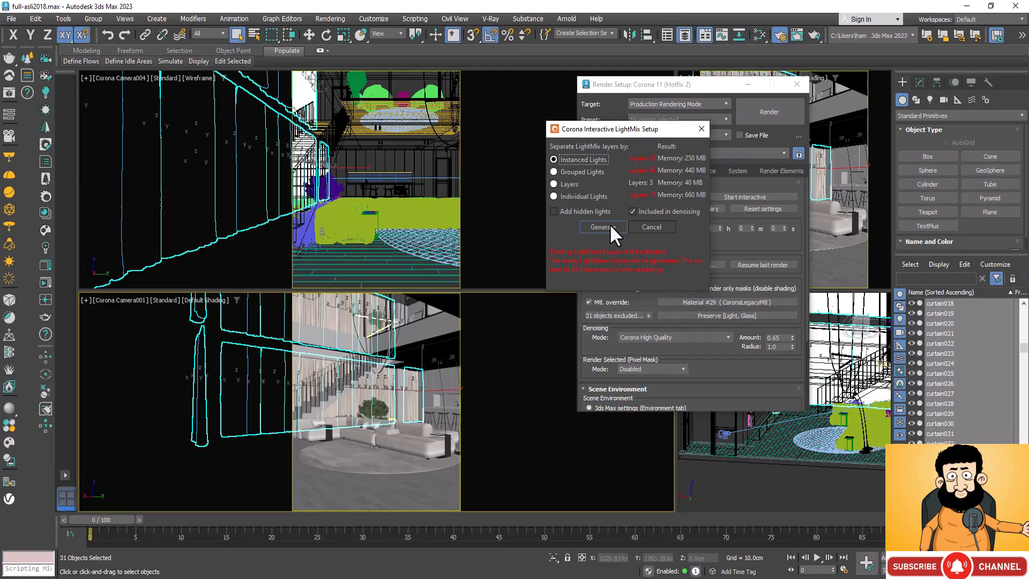
click(610, 225)
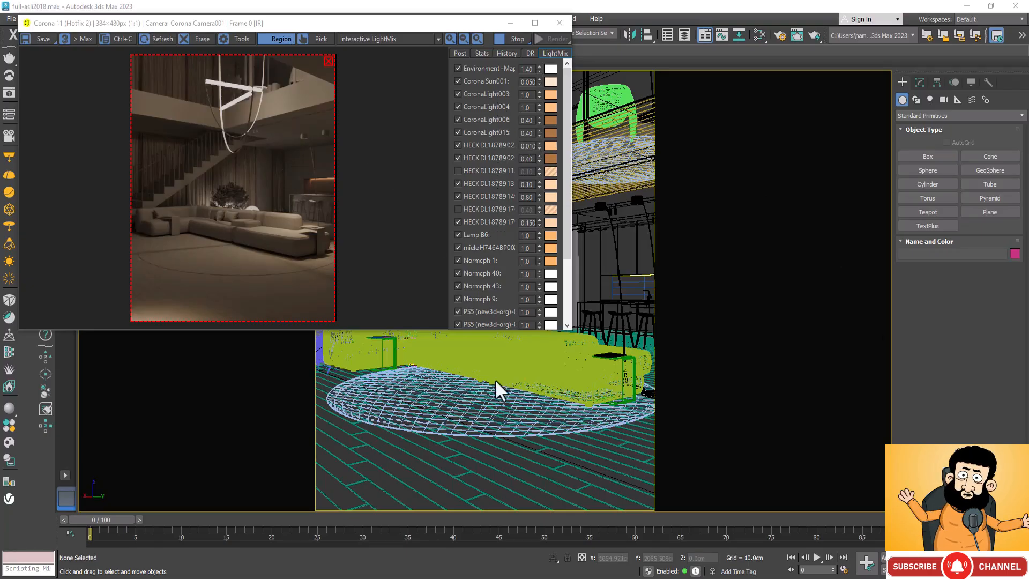
Turn off the Corona Sun001 layer and the CoronaLight003, 004, 006 and 015 layers in the LightMix
scroll(507, 202, down, 1)
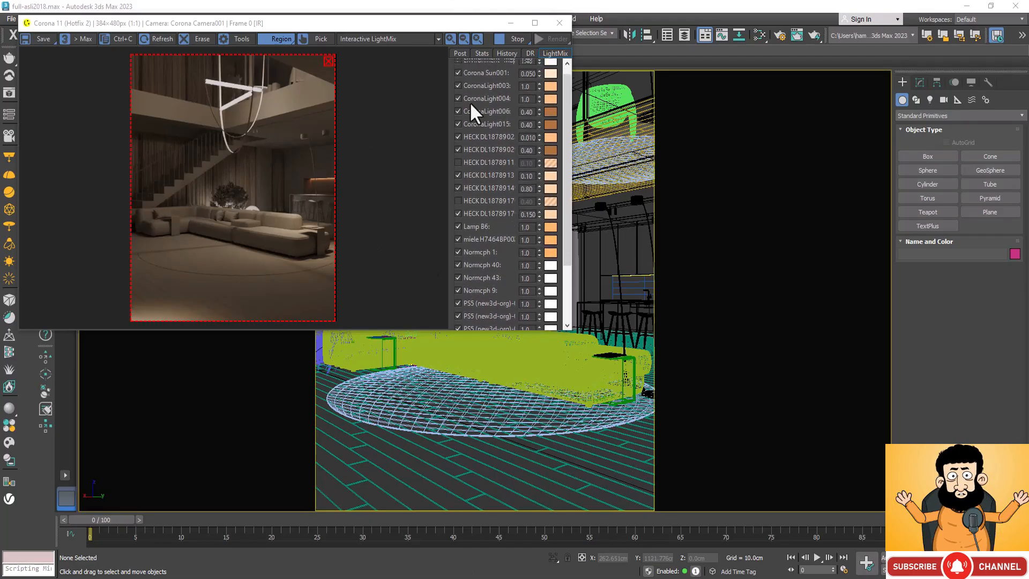
scroll(469, 102, up, 1)
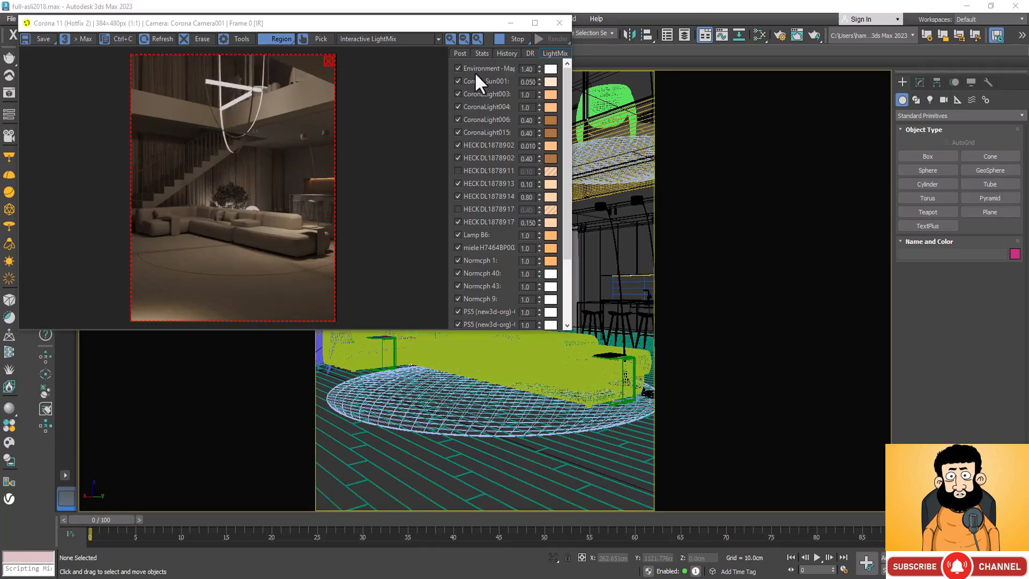
click(457, 81)
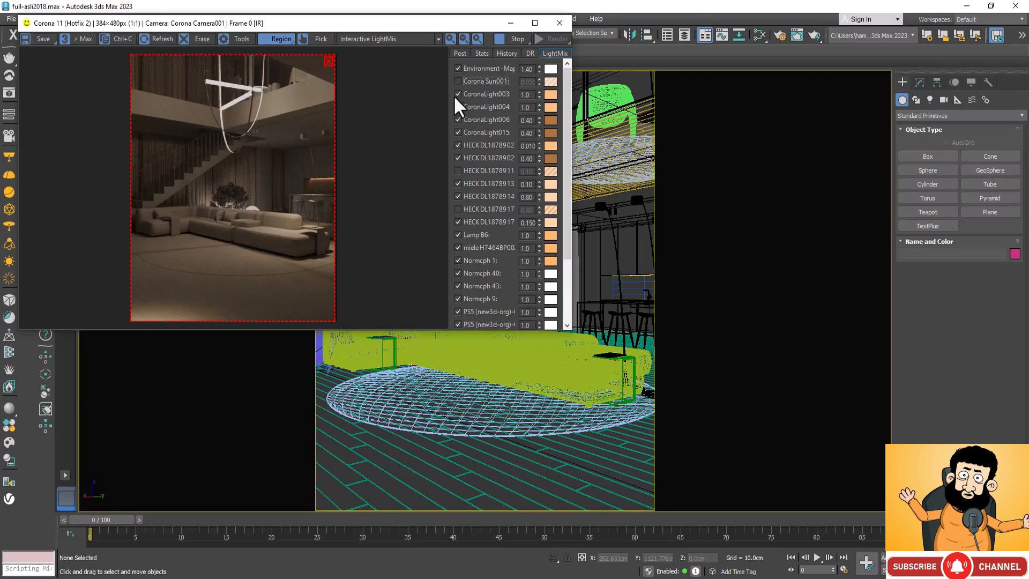
click(457, 94)
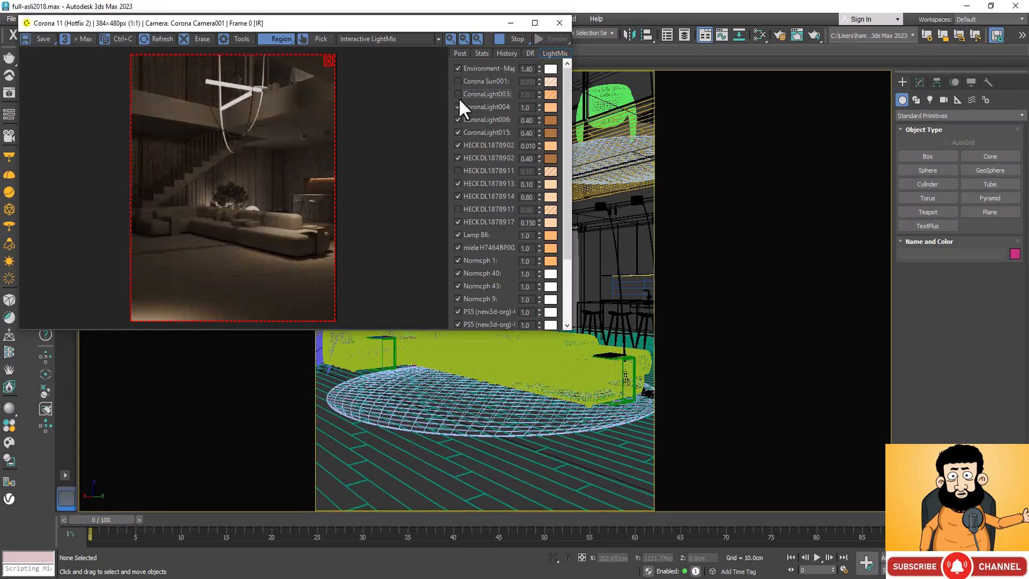
click(458, 107)
click(458, 120)
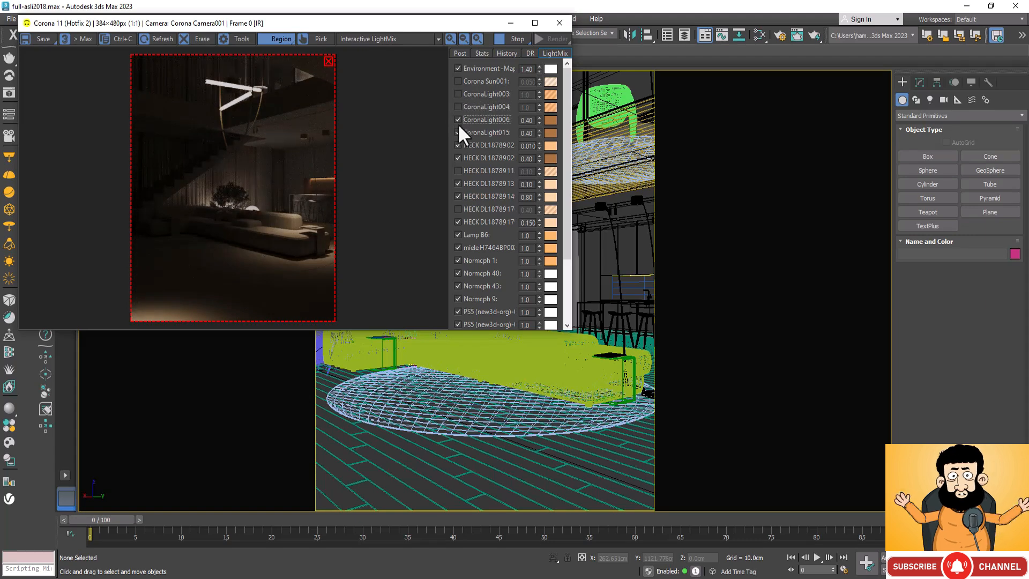
click(458, 132)
Turn off all the HECK DL light layers that are still enabled in the LightMix
click(458, 145)
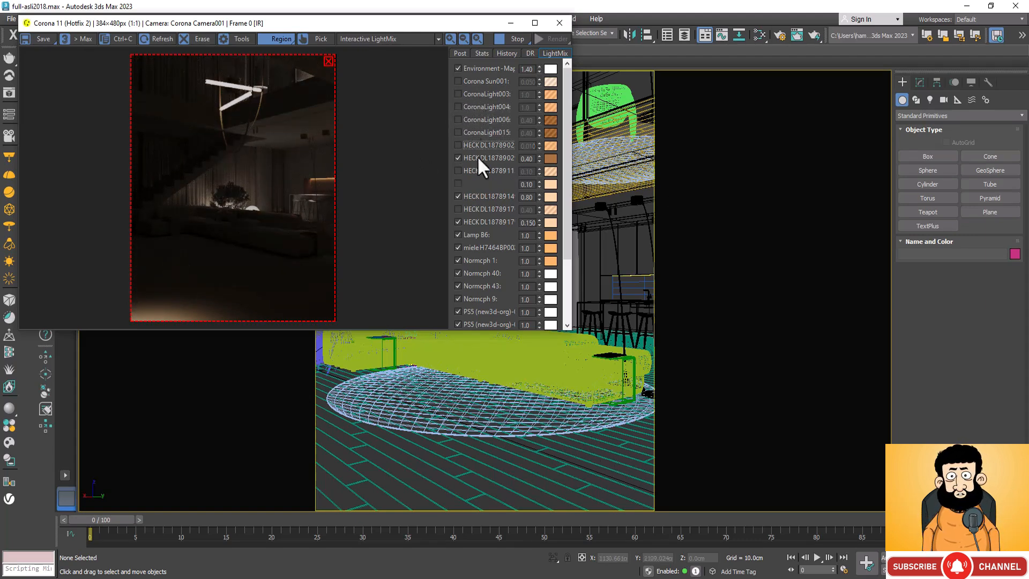
click(458, 159)
click(459, 184)
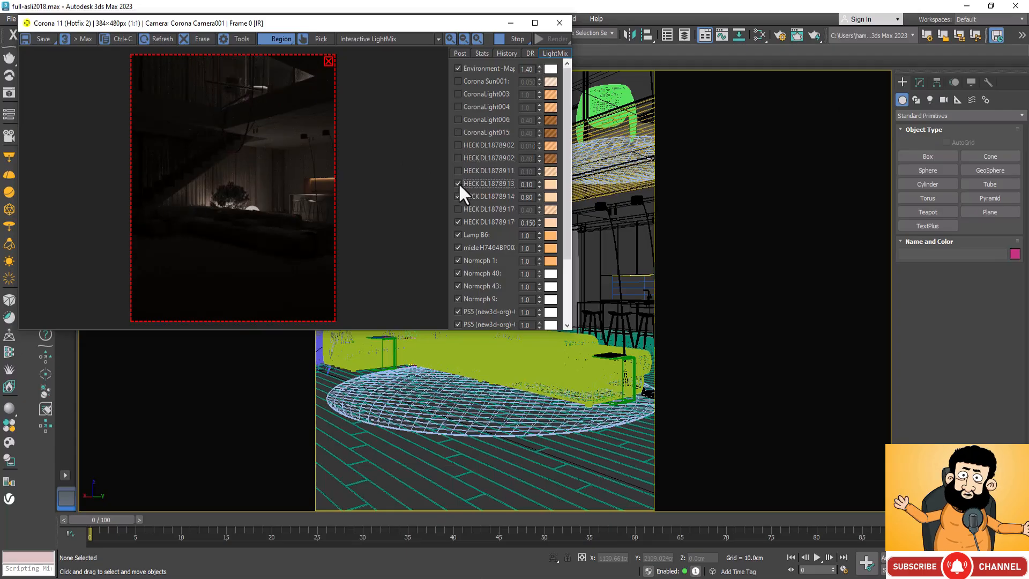
click(457, 196)
click(458, 222)
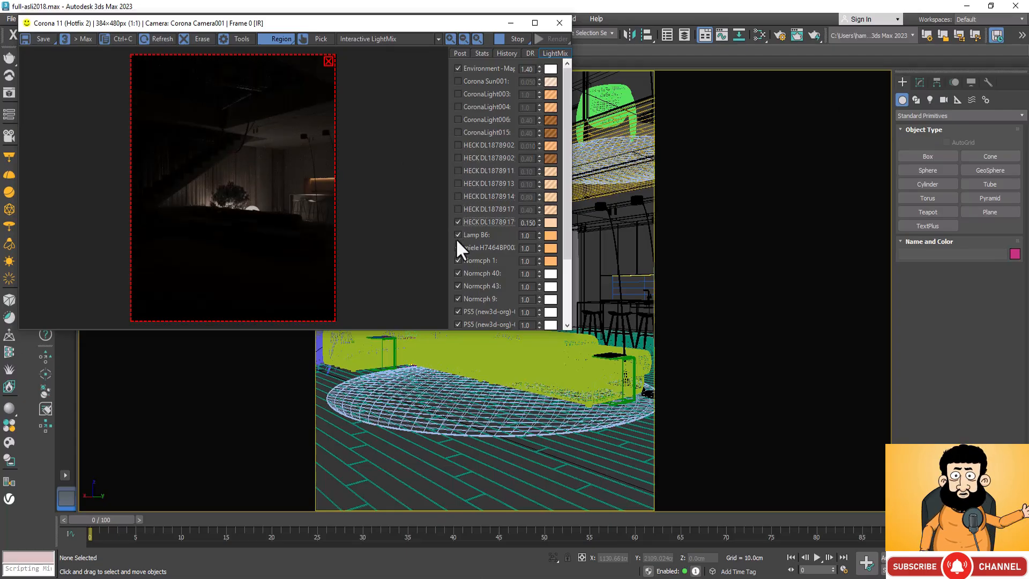
Turn off the Lamp B6, miele and Normcph 1, 40, 43 and 9 layers in the LightMix
click(457, 235)
click(457, 248)
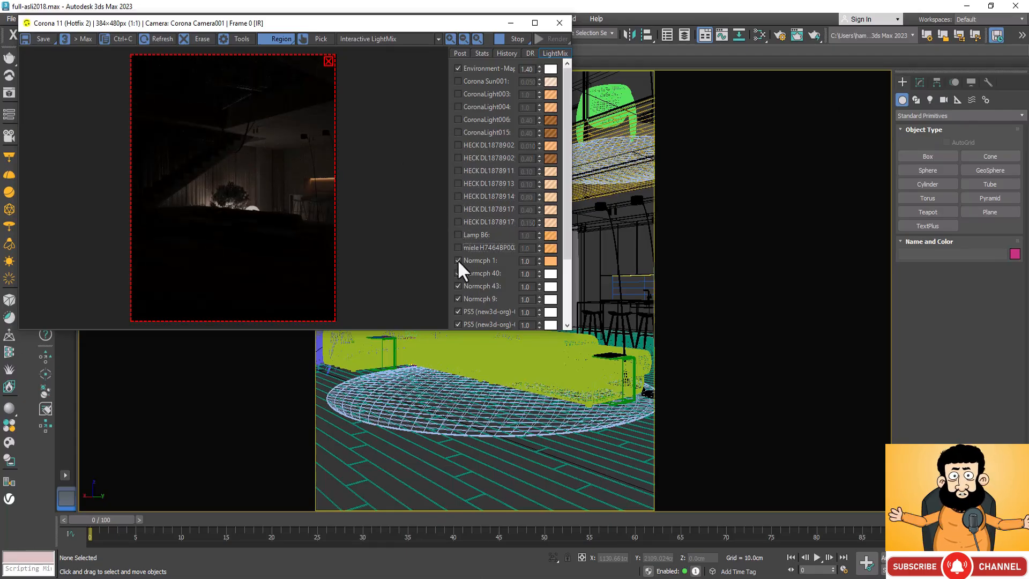
click(458, 261)
click(457, 274)
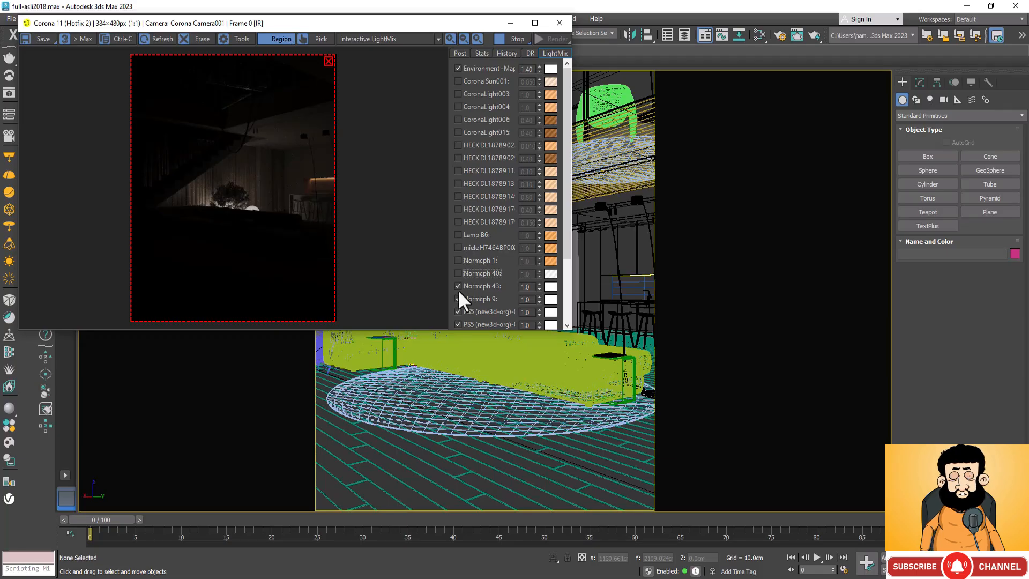
click(458, 286)
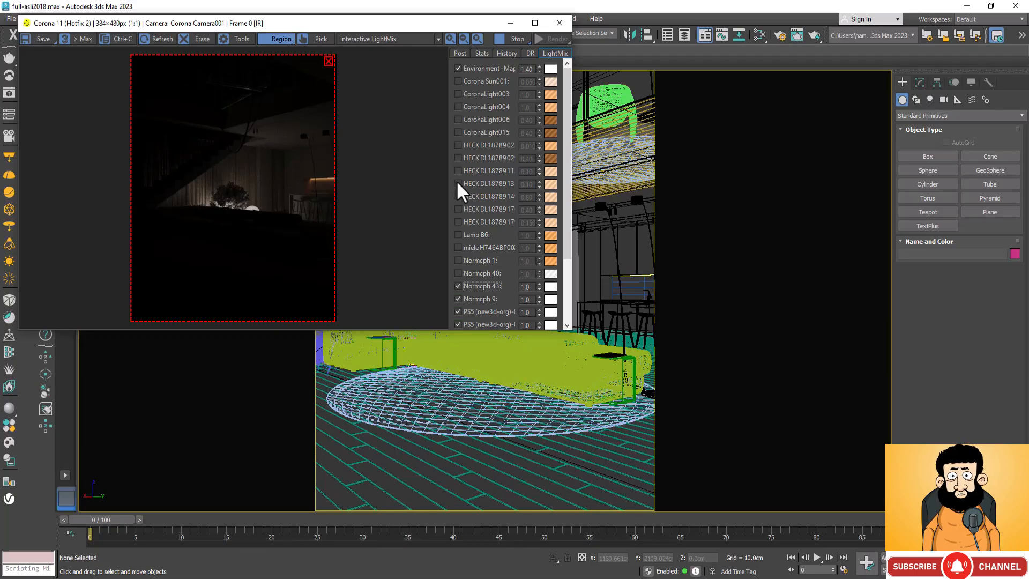
scroll(464, 236, down, 1)
scroll(464, 267, down, 3)
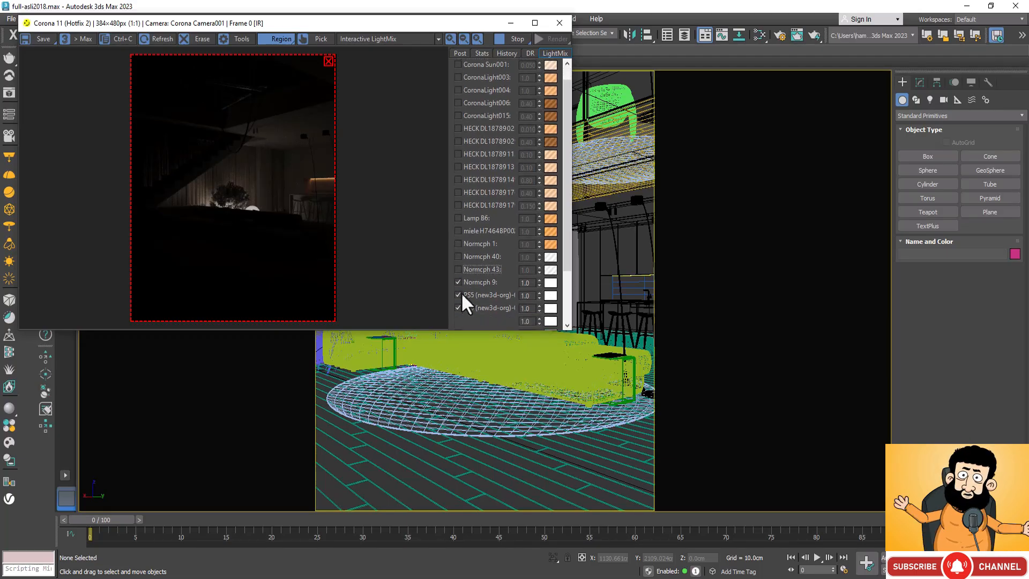
click(459, 276)
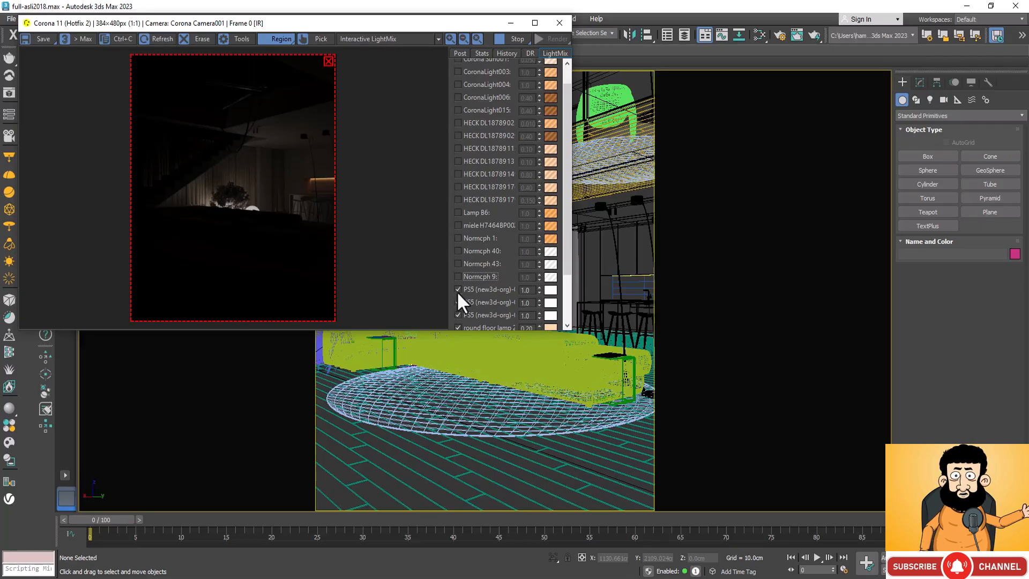
Turn off the PS5, round floor lamp and Rest (unassigned) LightMix layers, and close the frame buffer
click(458, 300)
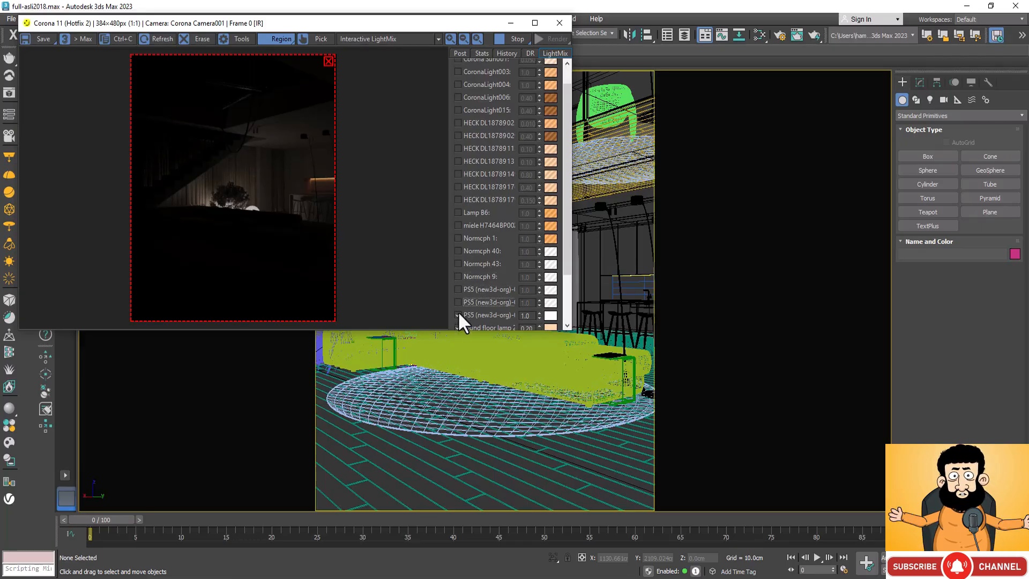
click(457, 312)
scroll(505, 204, down, 1)
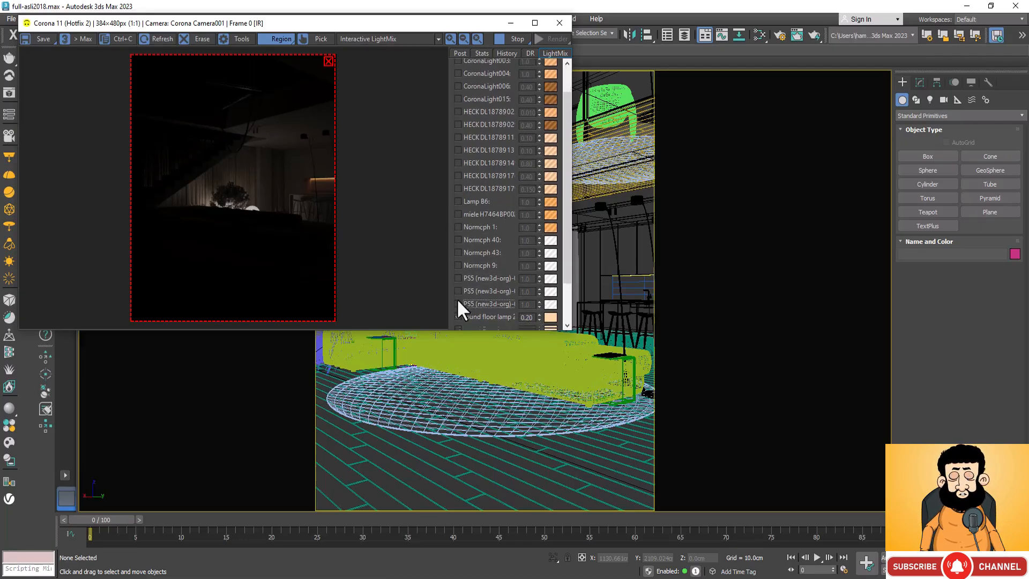
click(458, 314)
scroll(455, 311, down, 1)
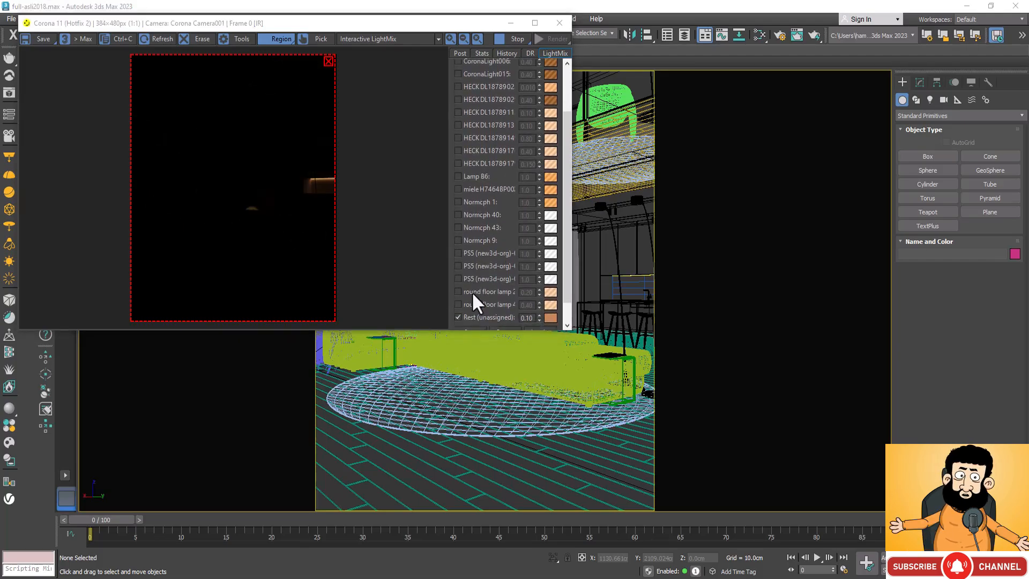
scroll(469, 300, down, 2)
scroll(465, 305, down, 1)
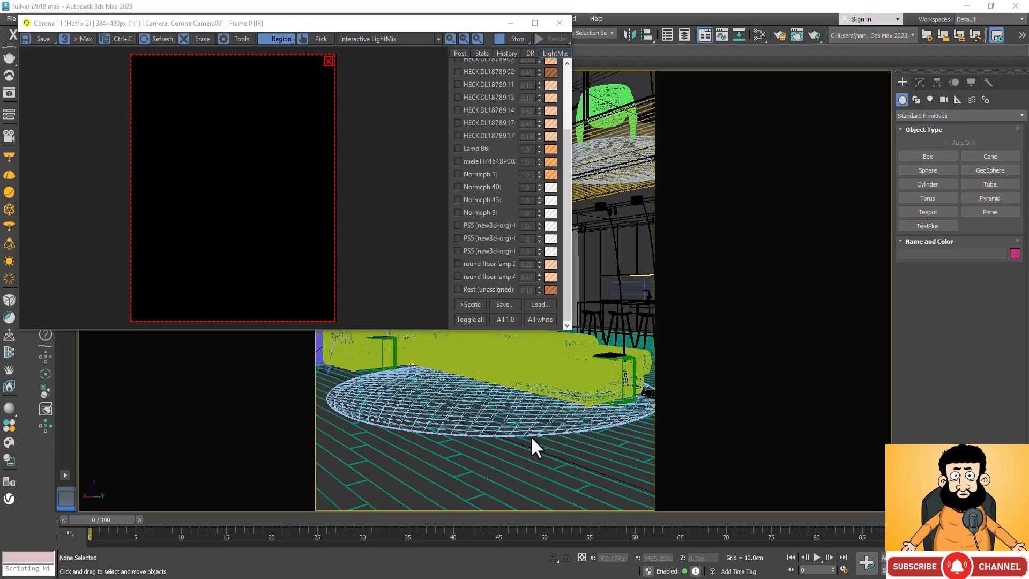
click(560, 22)
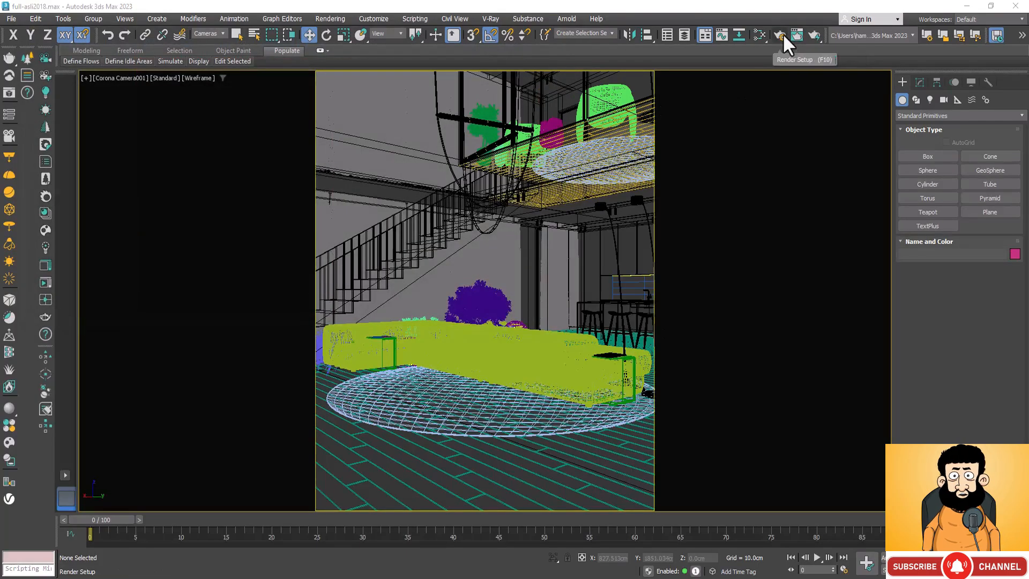
Switch the scene environment source to Single map in the Corona render settings
click(783, 36)
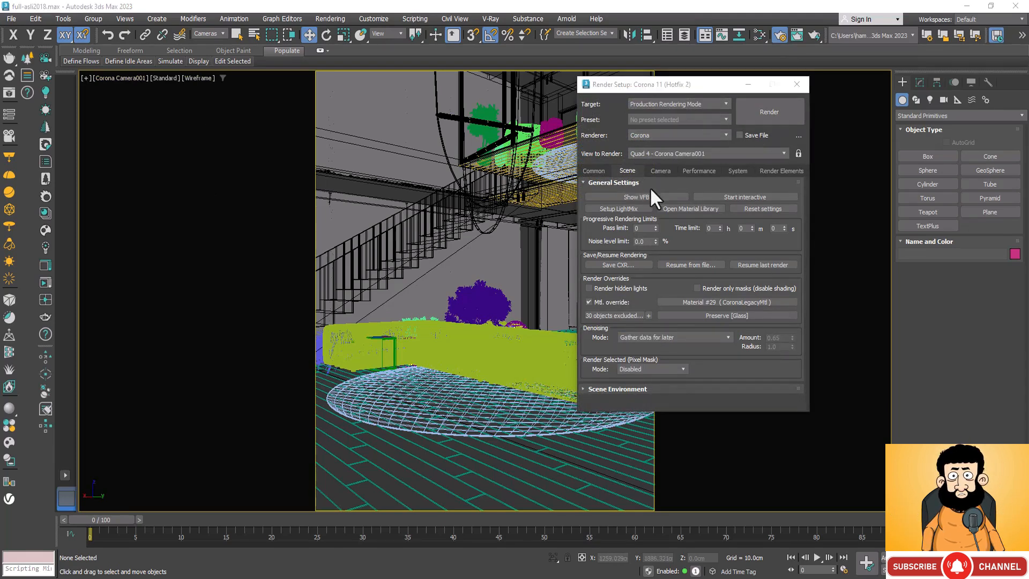
click(622, 389)
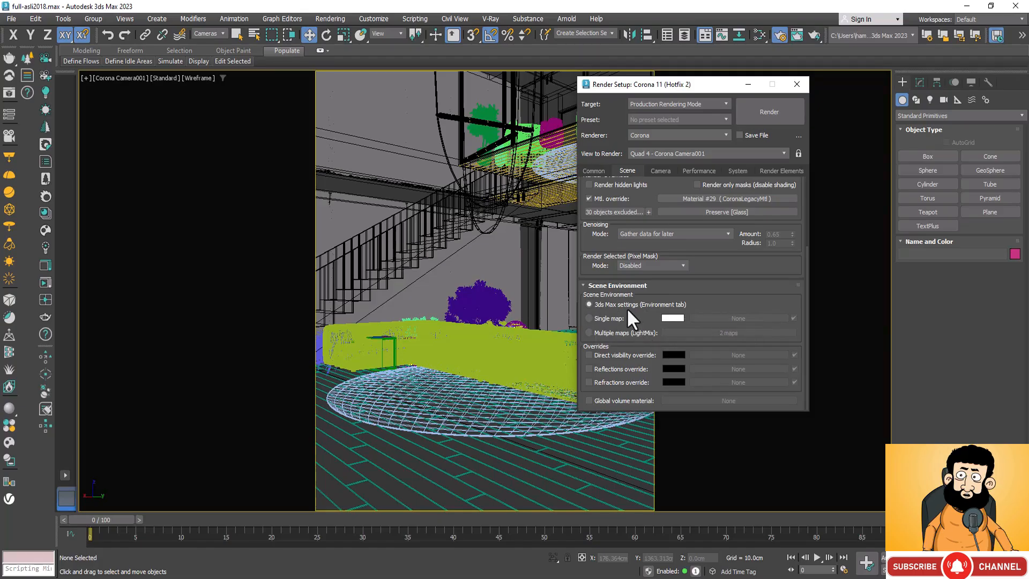
click(589, 318)
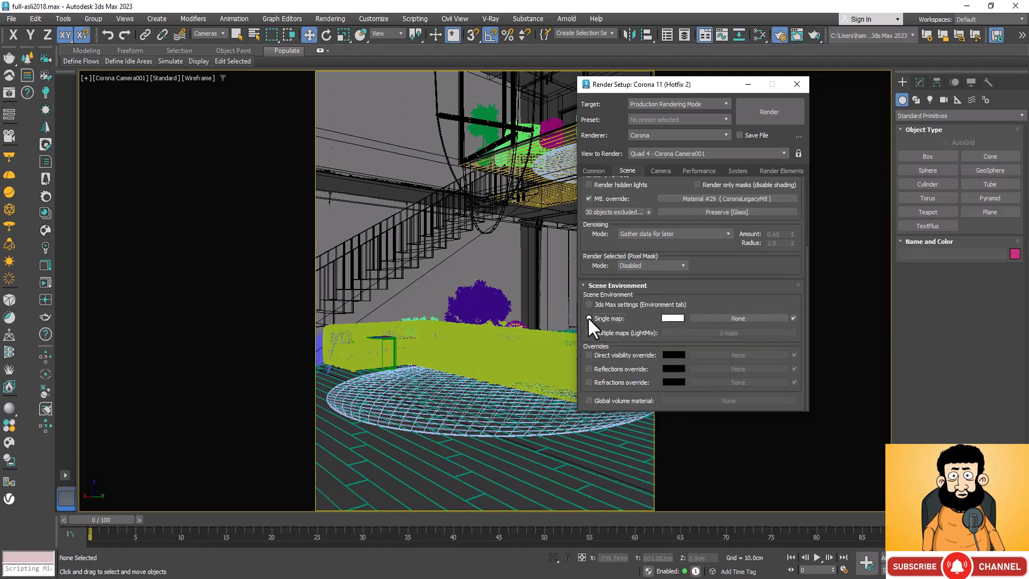
Assign a CoronaSky map as the single map of the scene environment
click(756, 320)
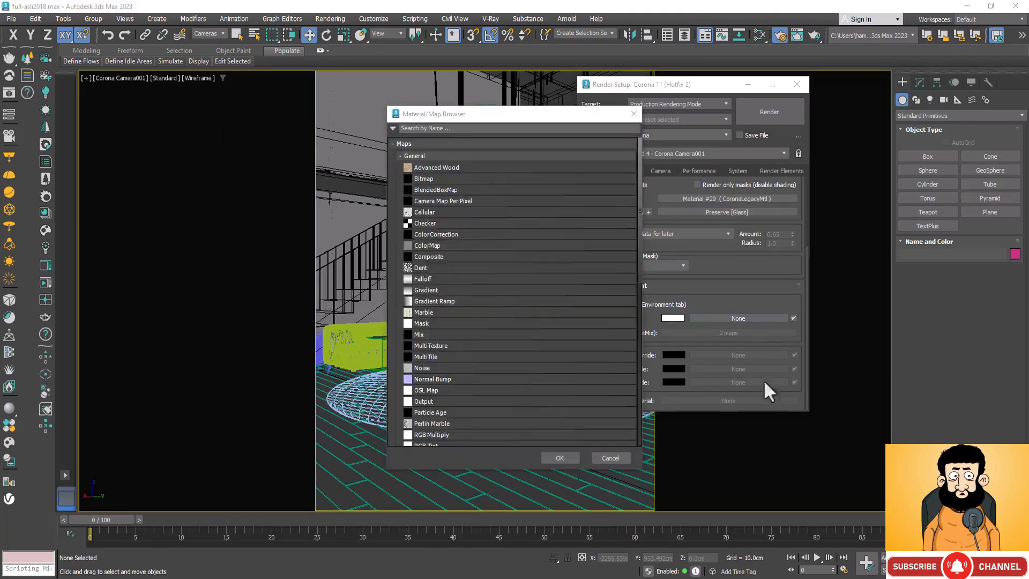
scroll(471, 222, down, 9)
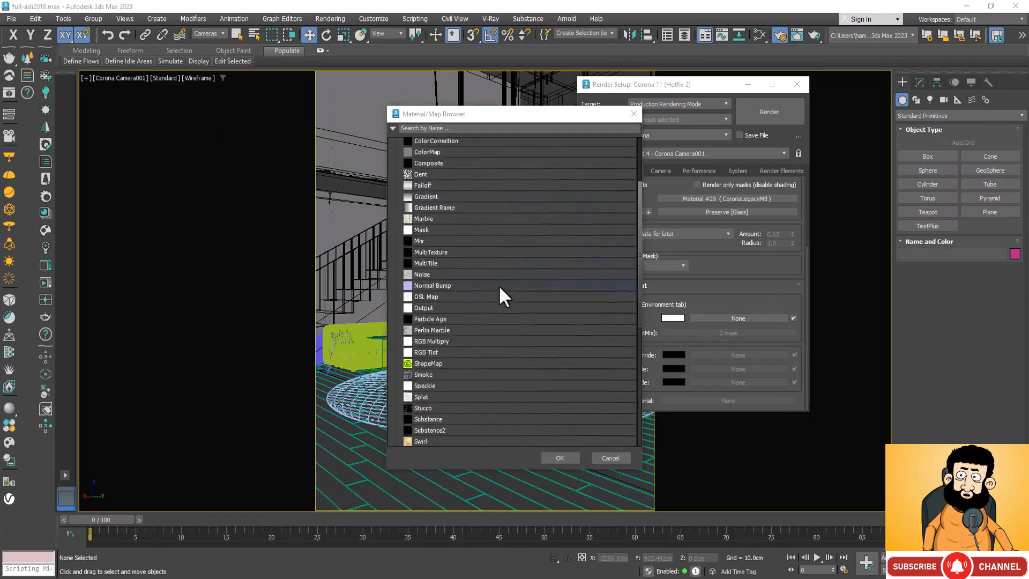
scroll(497, 256, down, 1)
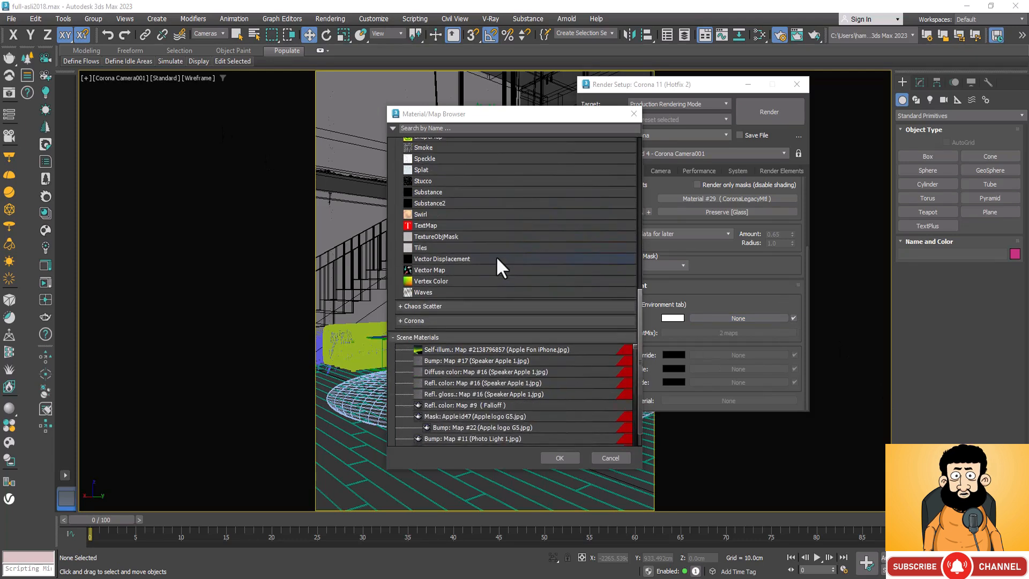
click(402, 321)
scroll(478, 331, down, 1)
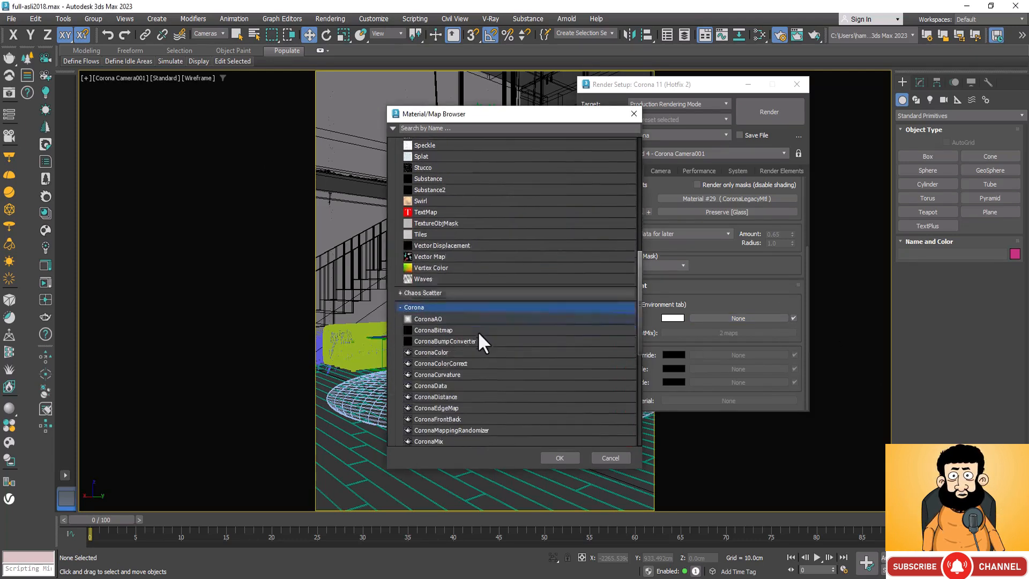
scroll(477, 331, down, 1)
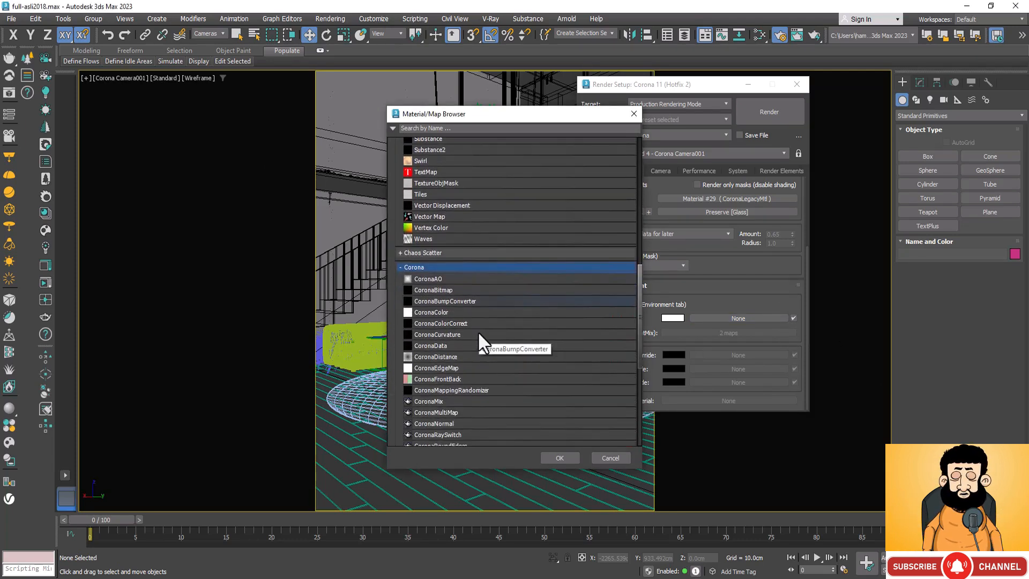
scroll(478, 331, down, 3)
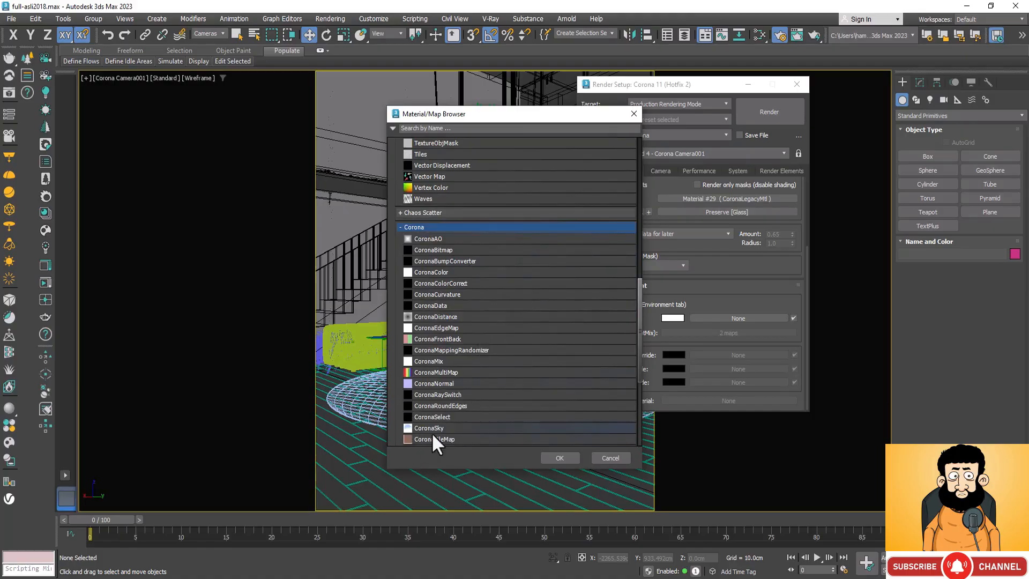
click(444, 427)
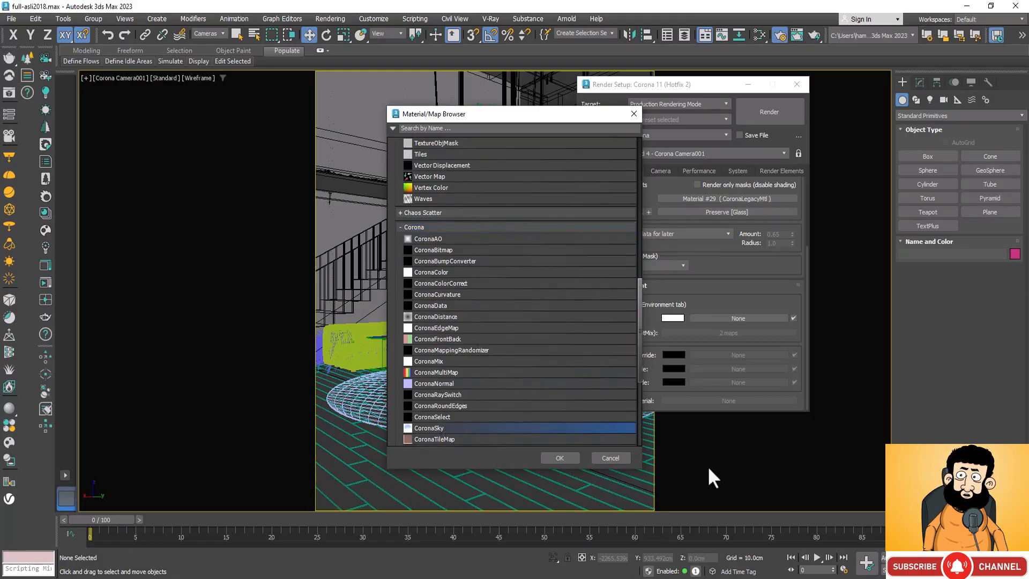
click(560, 458)
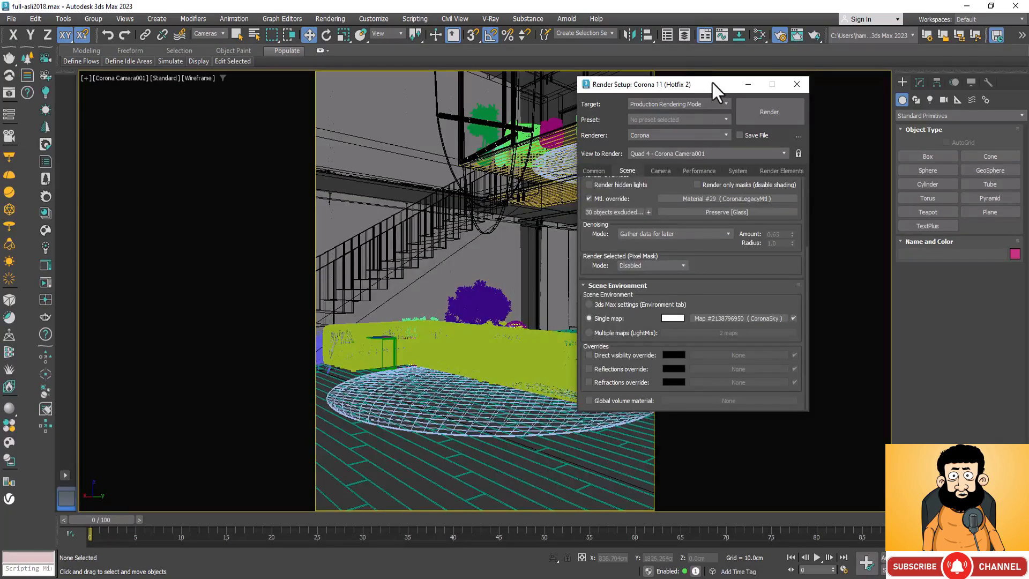
Place the environment's CoronaSky map in the Slate Material Editor as an instance, with both windows arranged side by side
drag(711, 82, 331, 75)
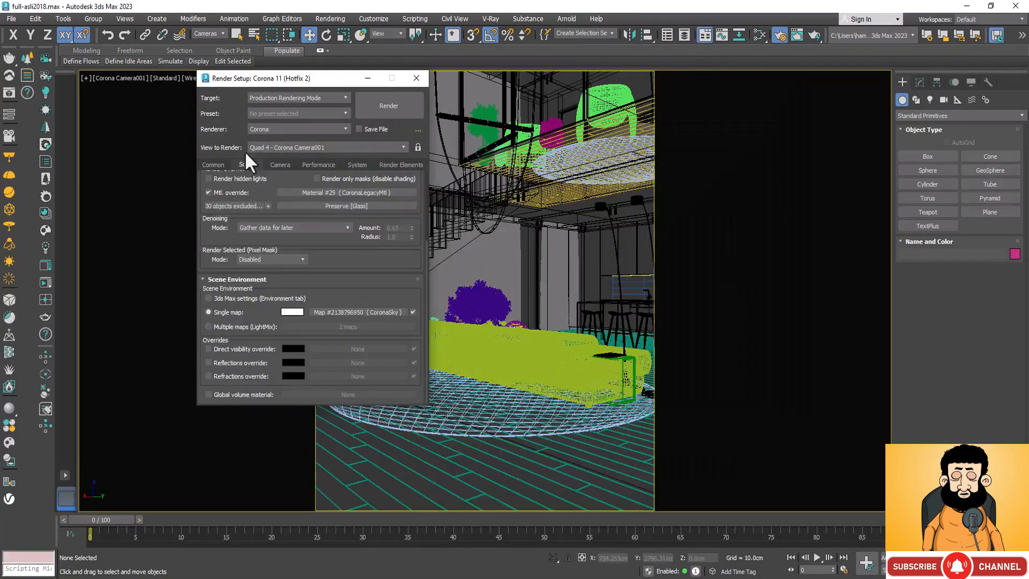
click(764, 31)
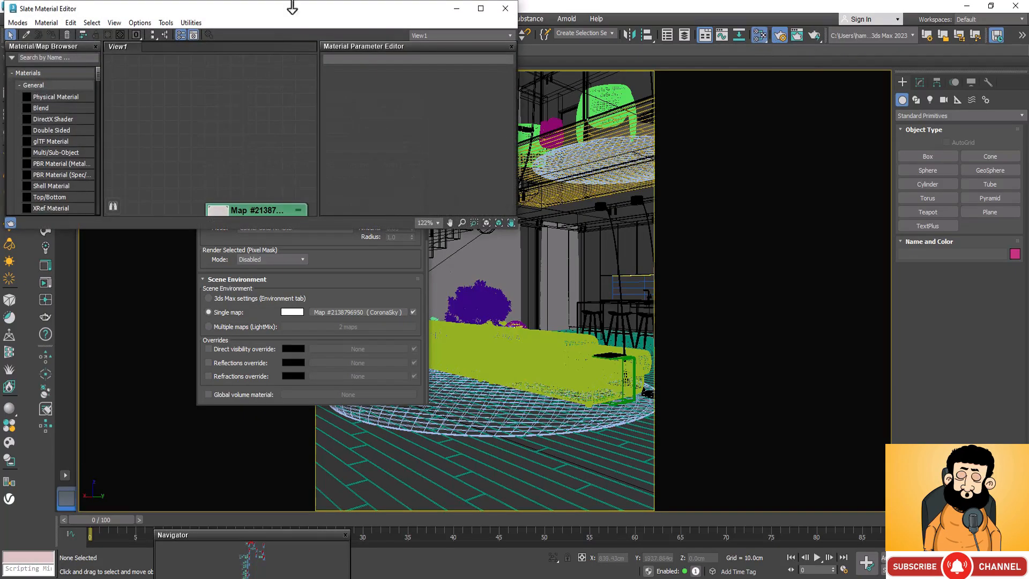
drag(367, 16, 855, 116)
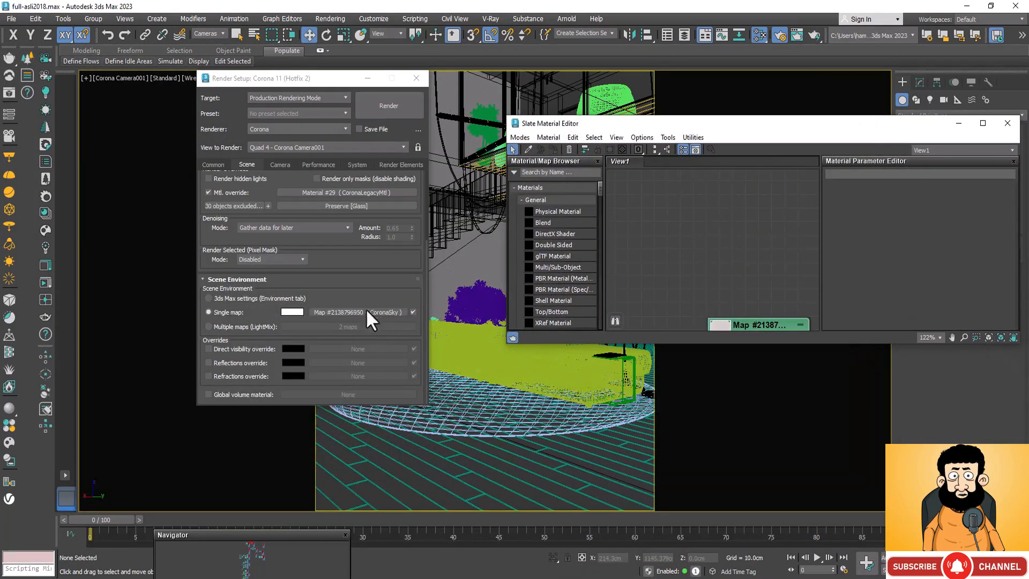
drag(350, 313, 697, 204)
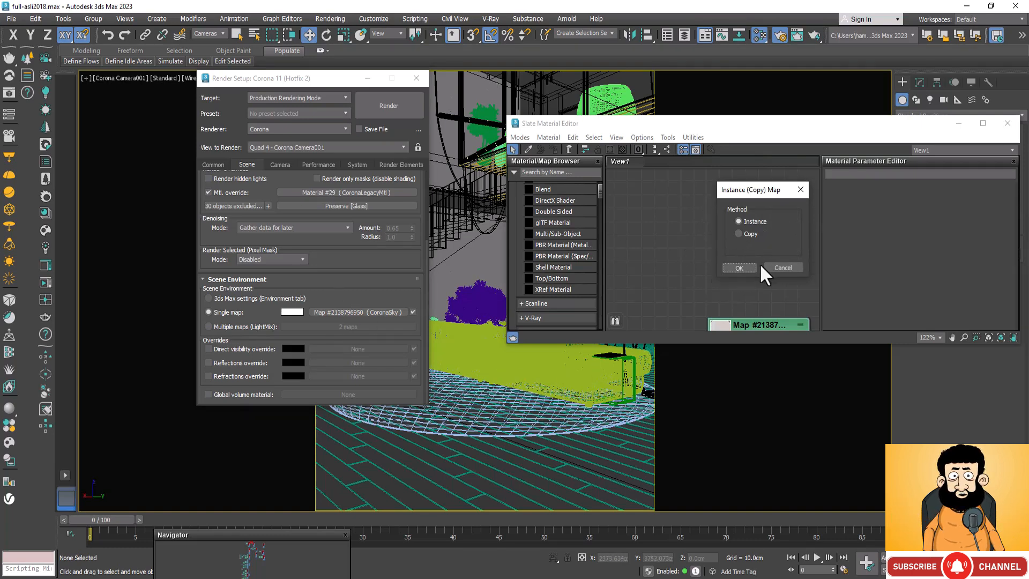
click(738, 267)
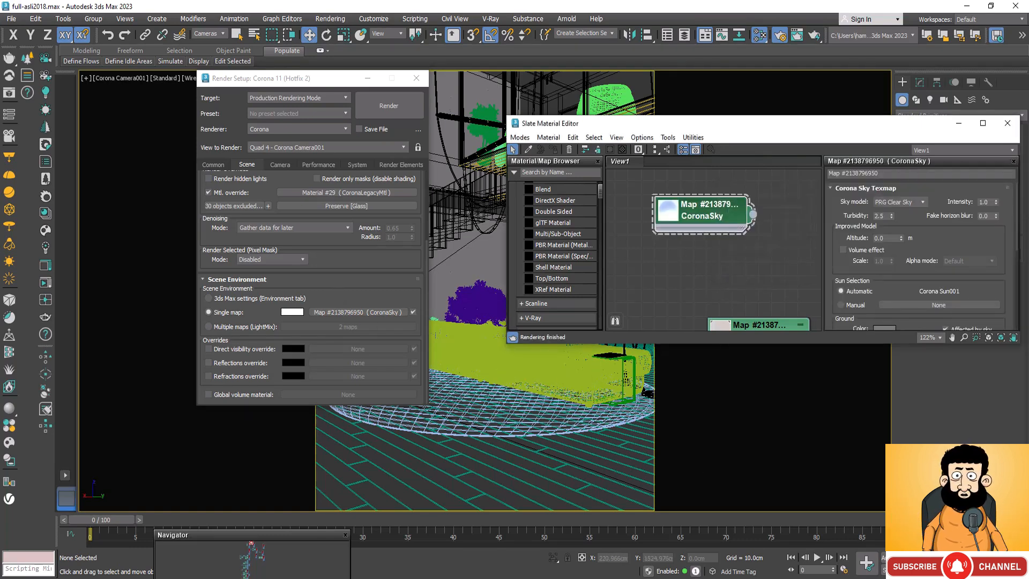
key(alt+Tab)
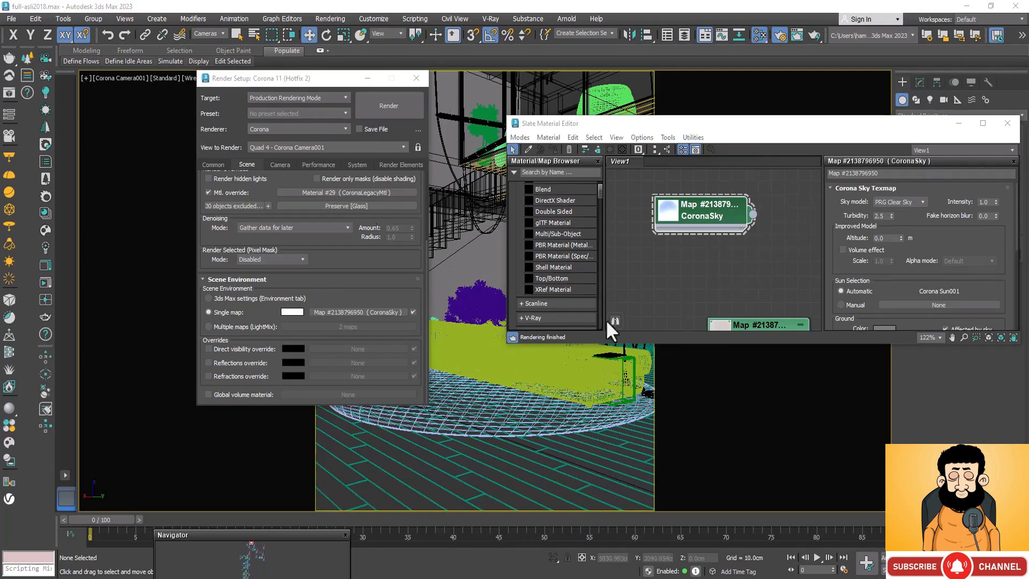
Set the CoronaSky map's sky model to Rawa-fake and expand its Rawafake model parameters
click(920, 201)
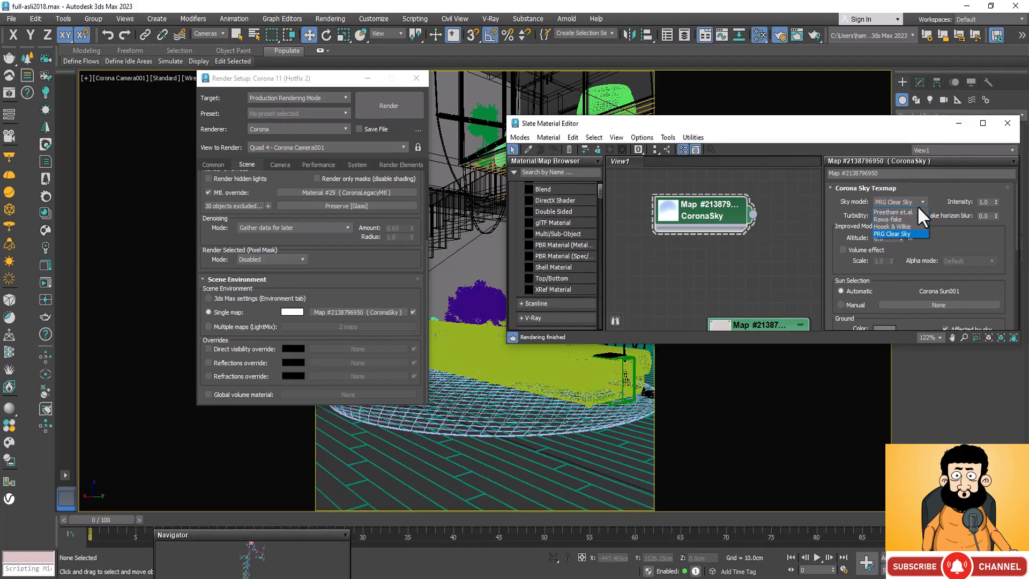
click(890, 220)
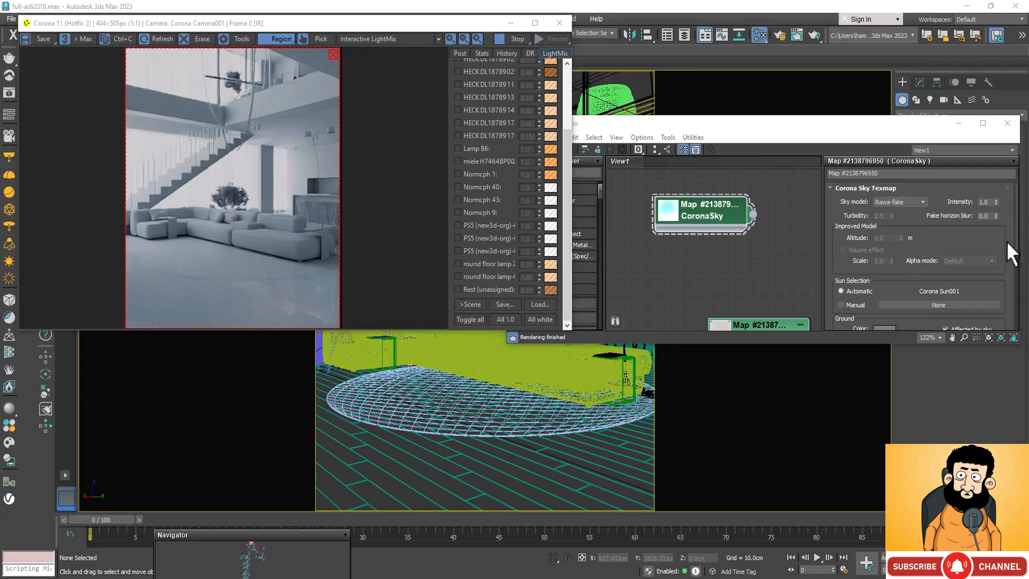
scroll(1008, 248, down, 3)
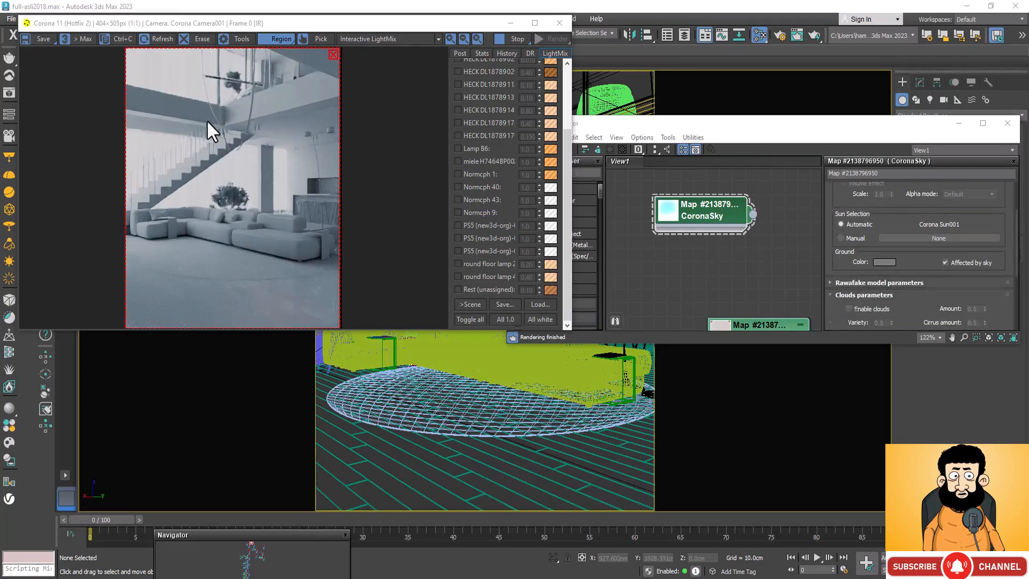
click(1010, 252)
scroll(1002, 226, down, 1)
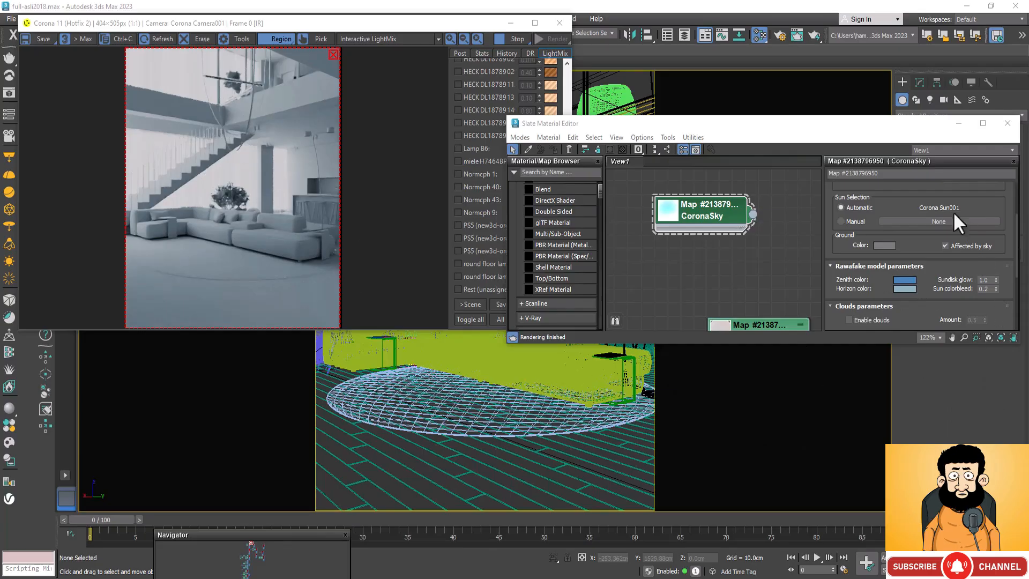
Try a magenta zenith colour of RGB 211, 16, 209 on the CoronaSky map and cancel the change
click(906, 280)
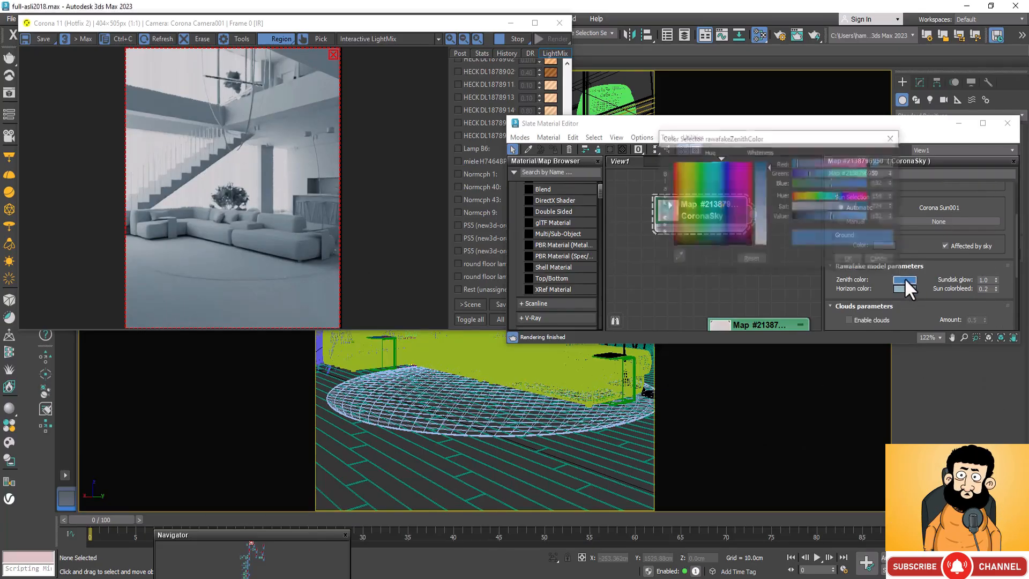
click(739, 178)
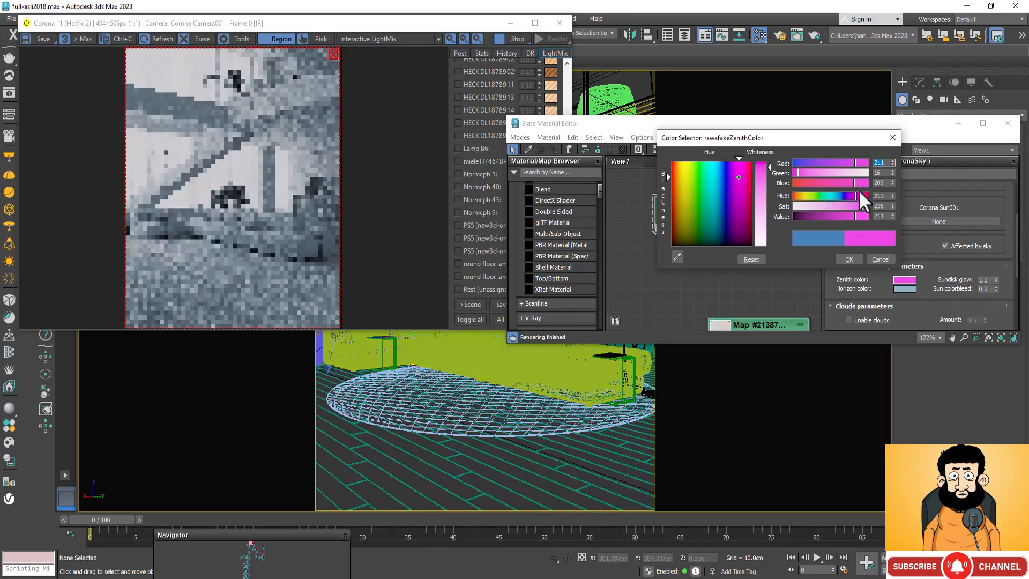
click(220, 130)
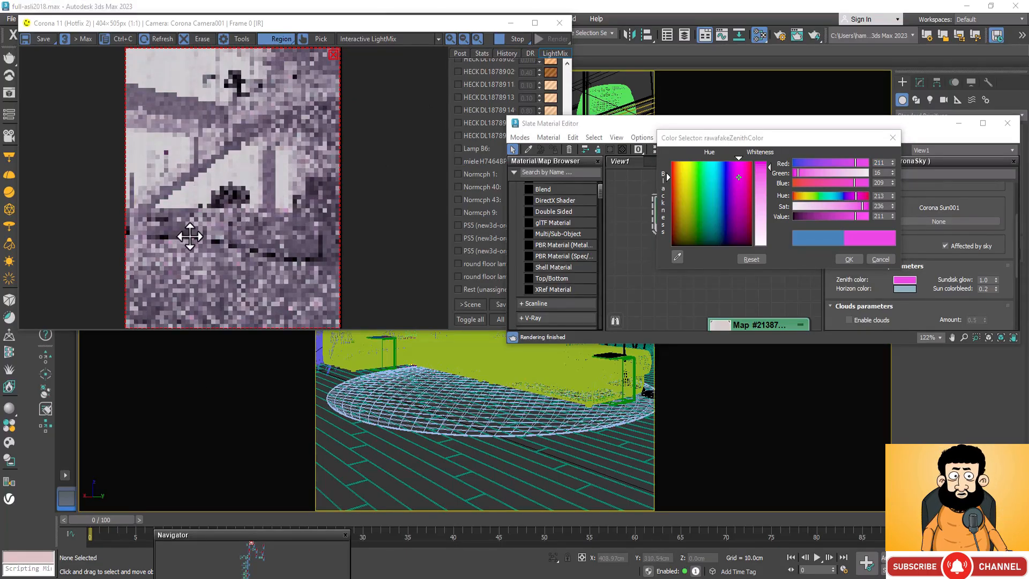
click(874, 260)
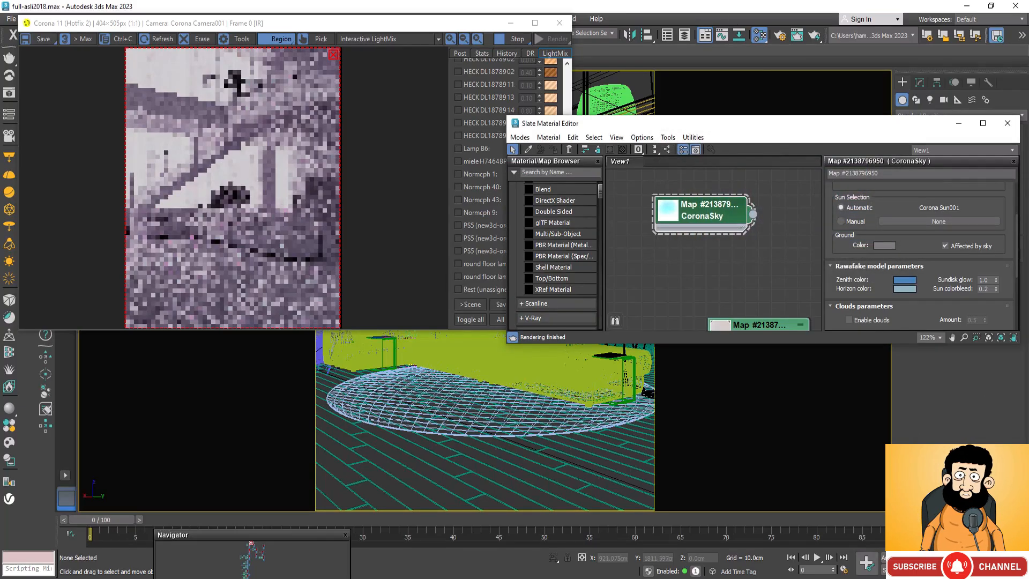
Try red and pale pink zenith colours on the CoronaSky map, ending on RGB 245, 223, 245, and reset the colour
click(906, 280)
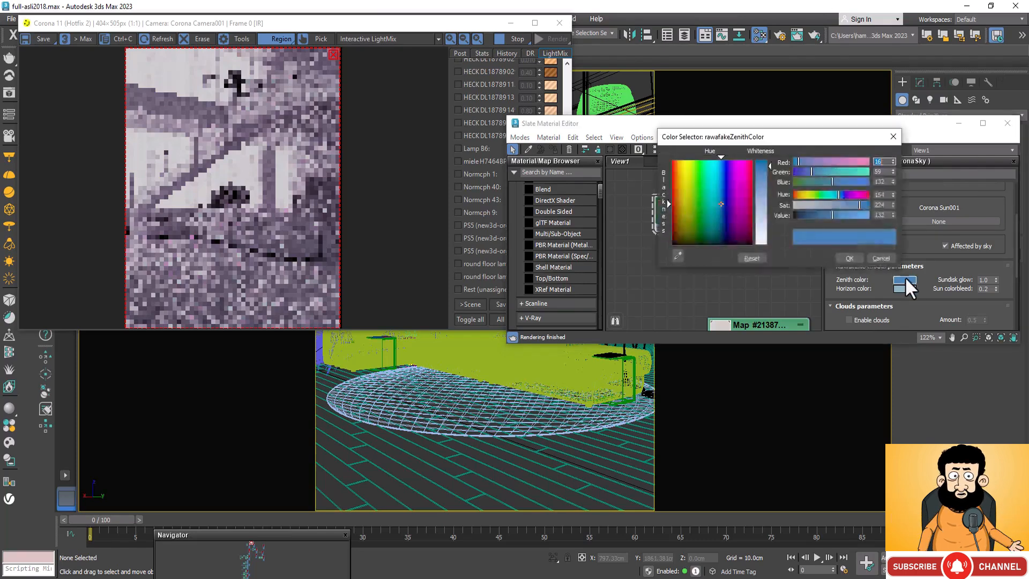
click(674, 184)
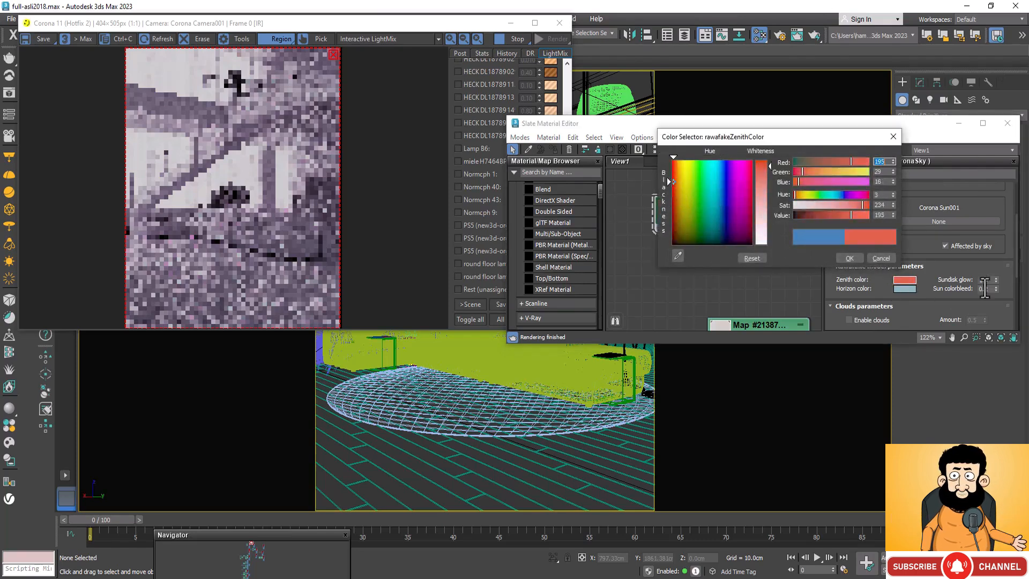
click(801, 205)
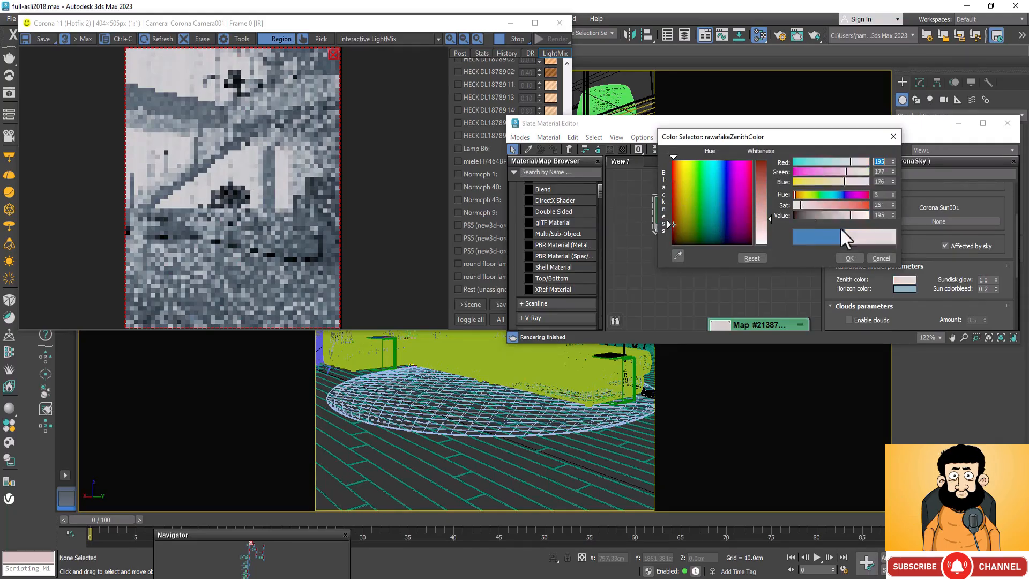
click(866, 215)
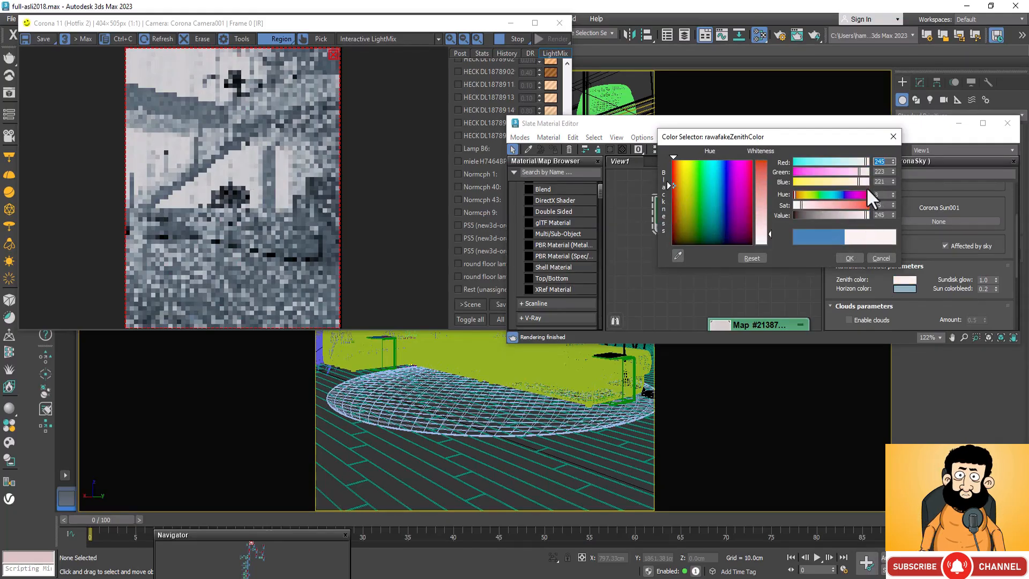
drag(854, 182, 868, 185)
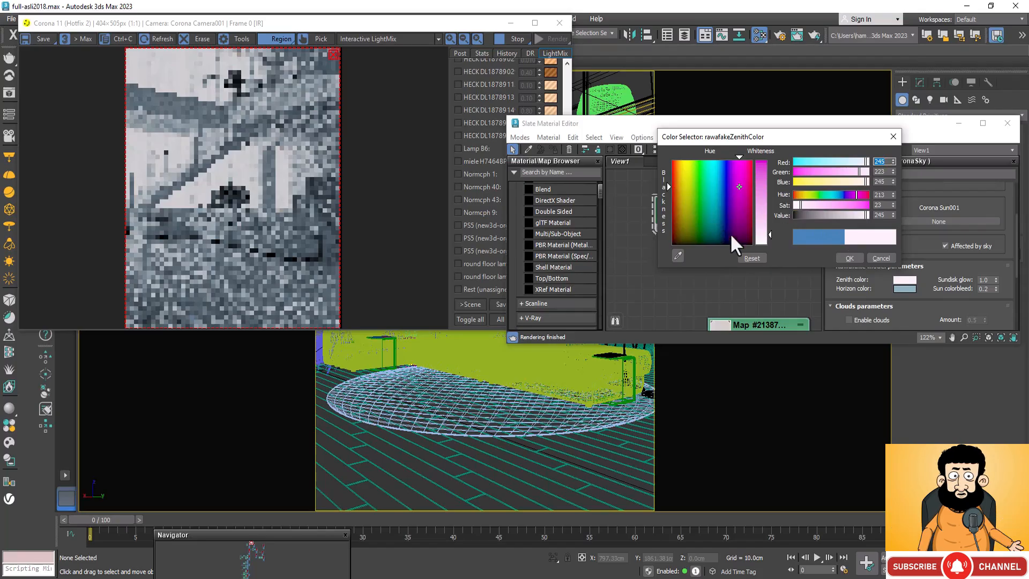
click(752, 260)
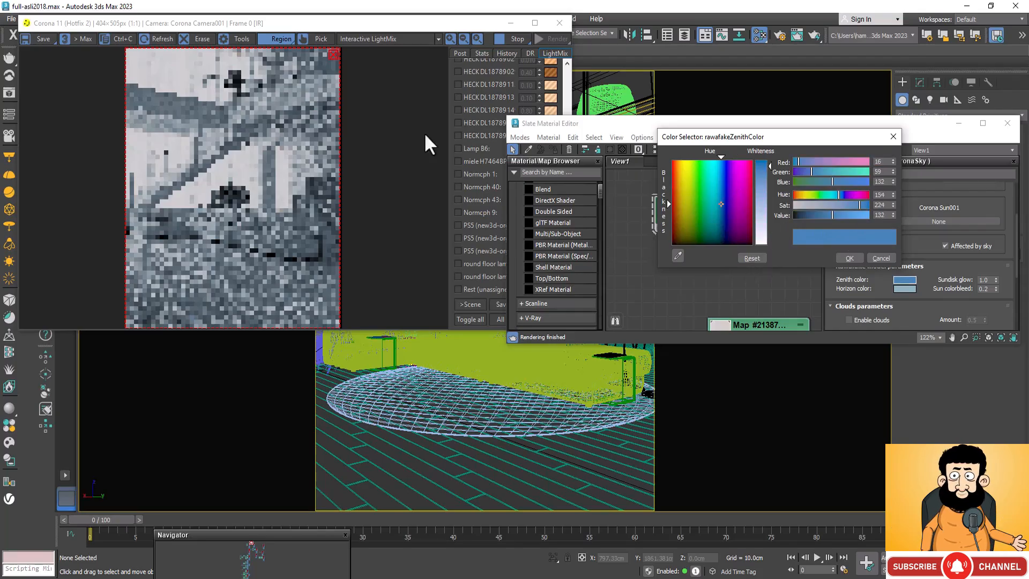
click(200, 127)
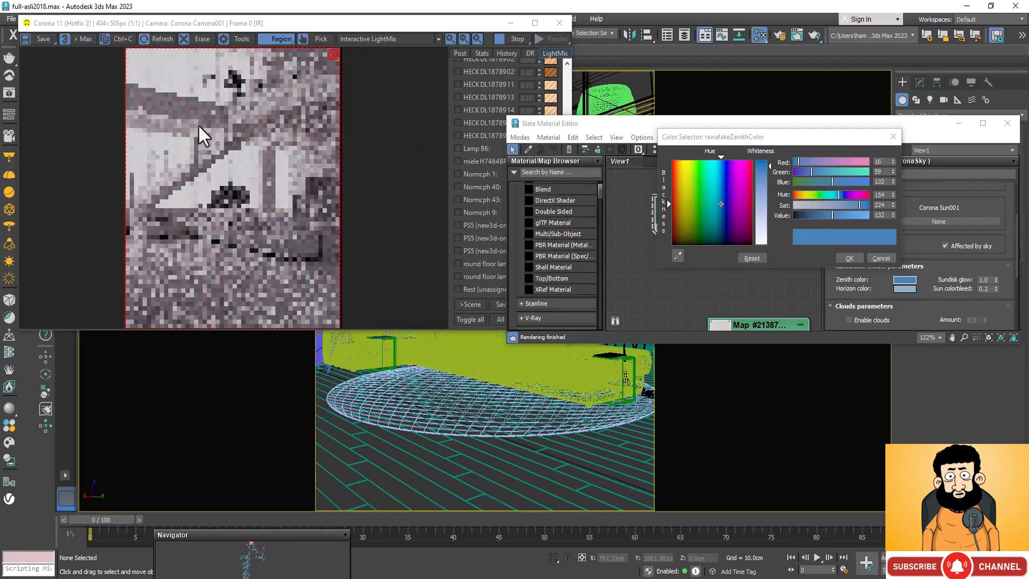
Set the CoronaSky zenith colour to a near-white RGB 236, 233, 233
click(866, 215)
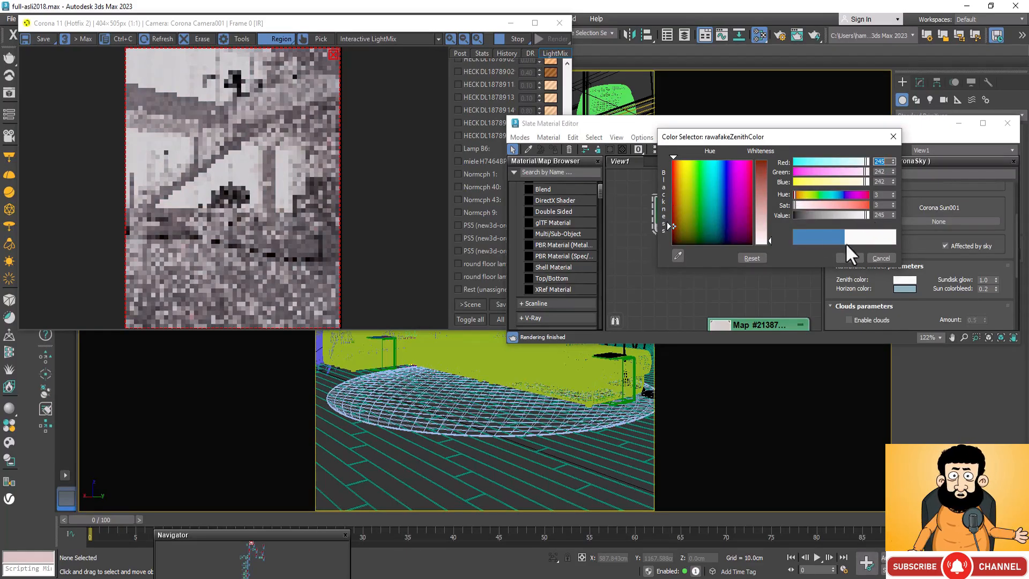
click(863, 214)
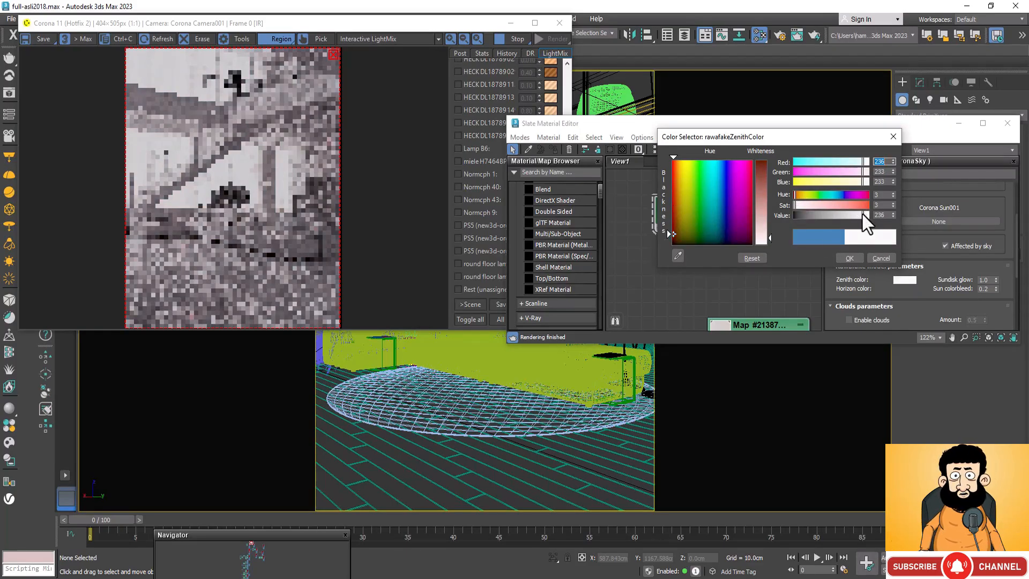
click(849, 259)
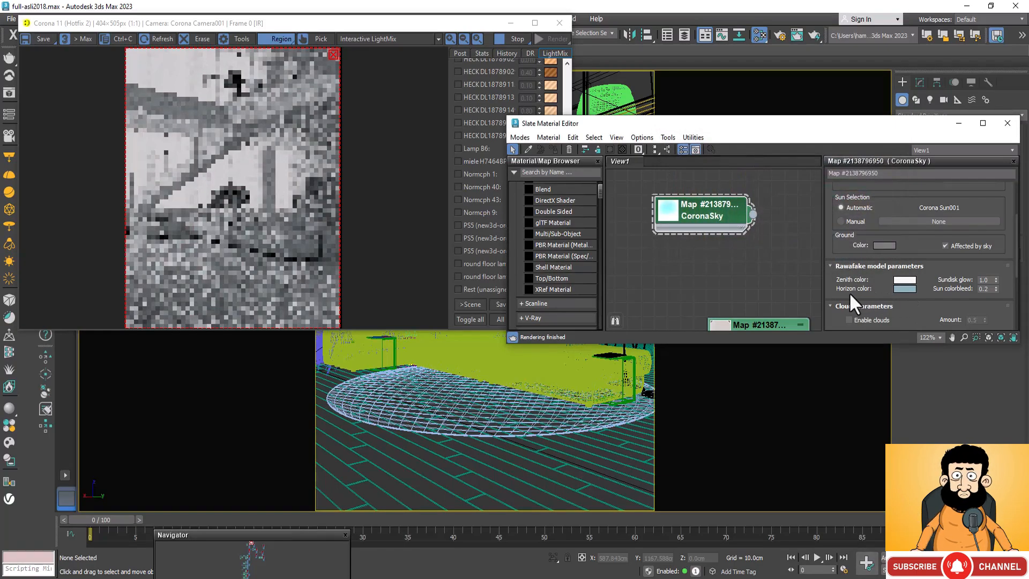
Copy the zenith colour onto the CoronaSky horizon colour and darken the horizon to RGB 207, 205, 205
click(908, 275)
right_click(906, 279)
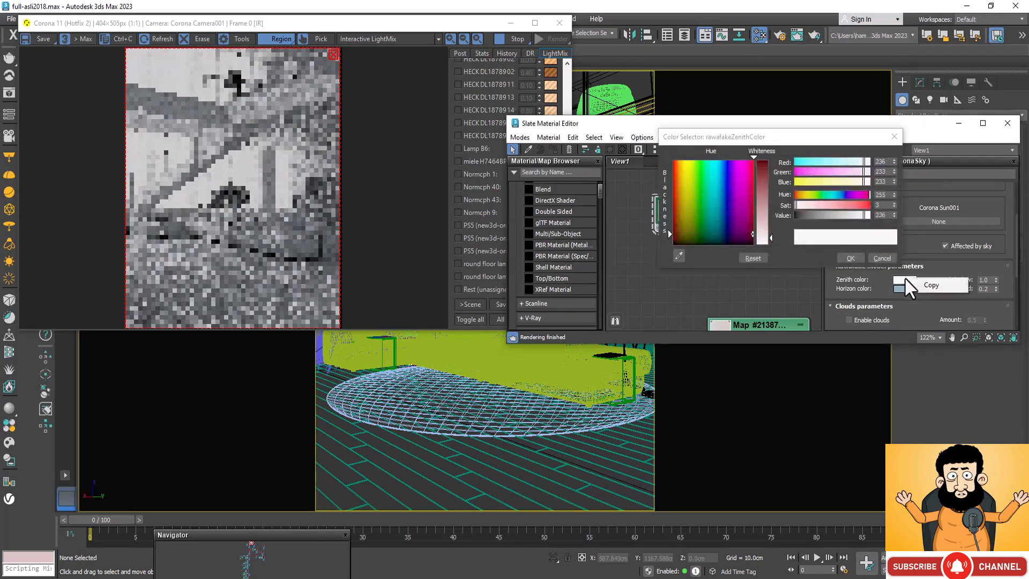
click(894, 137)
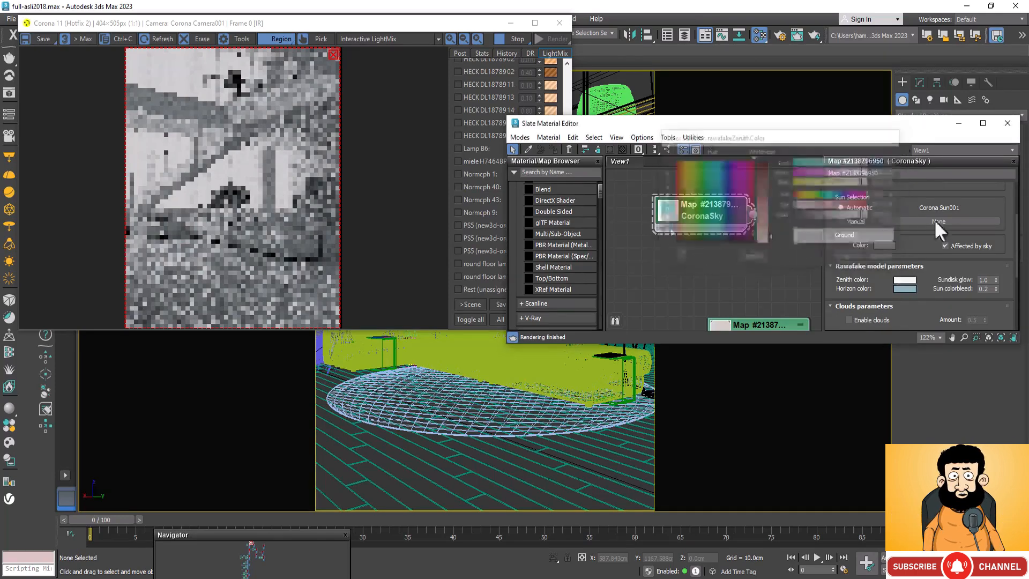
right_click(908, 278)
click(933, 285)
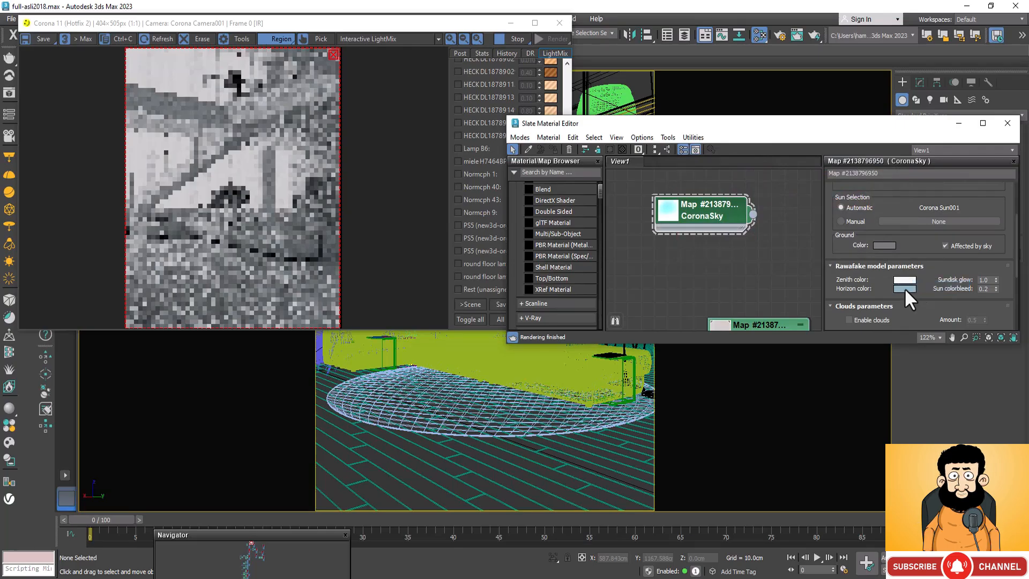
click(905, 288)
right_click(905, 287)
click(926, 309)
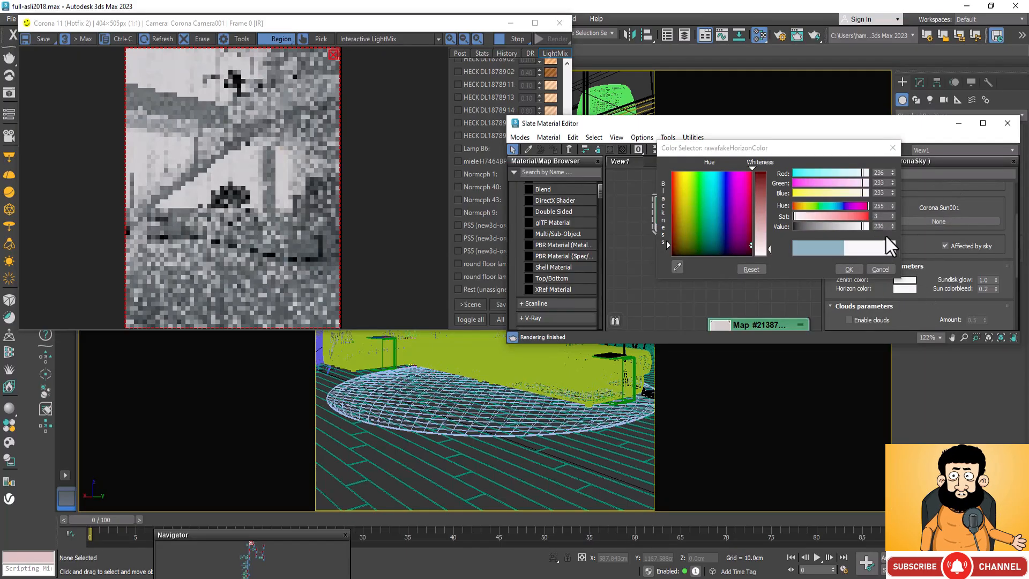
click(854, 227)
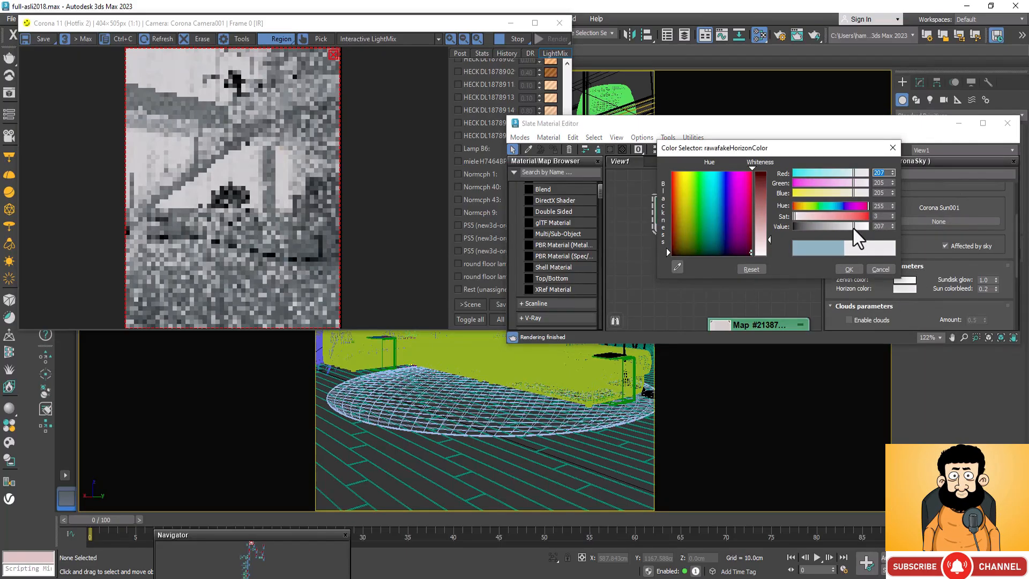
click(849, 269)
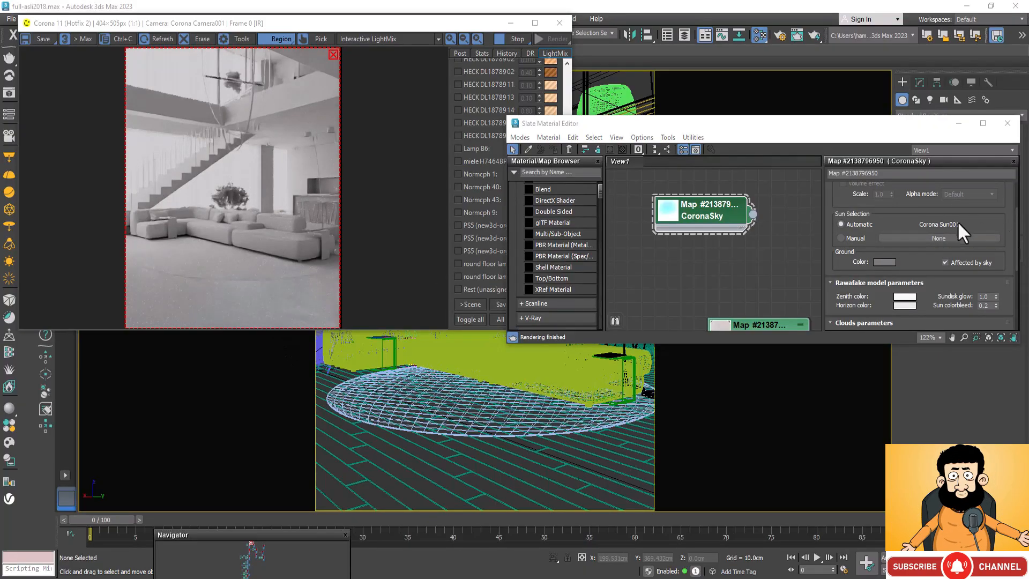
Close the Slate Material Editor and switch to the four-viewport layout with the frame buffer moved aside
scroll(982, 267, down, 1)
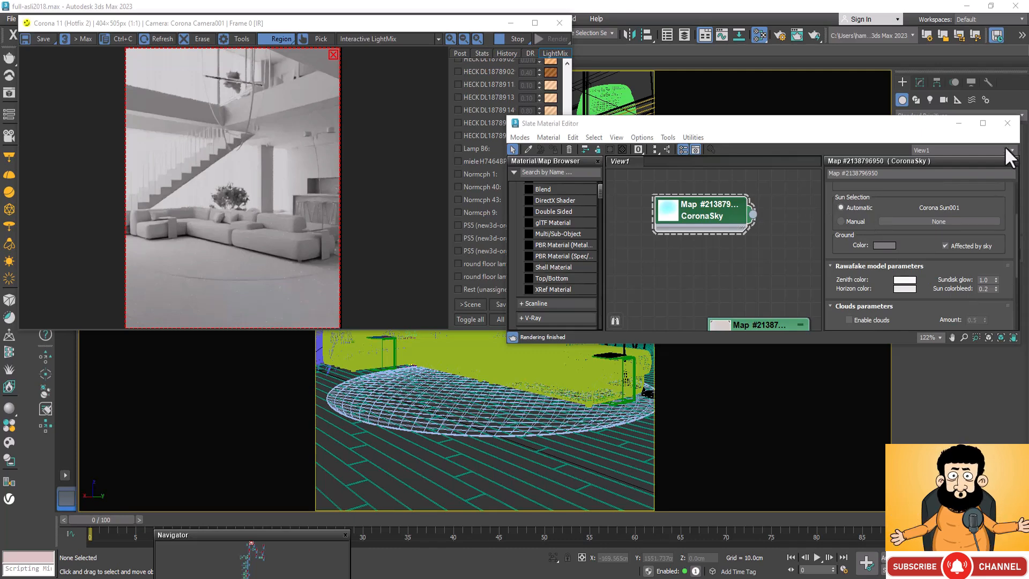
click(1008, 128)
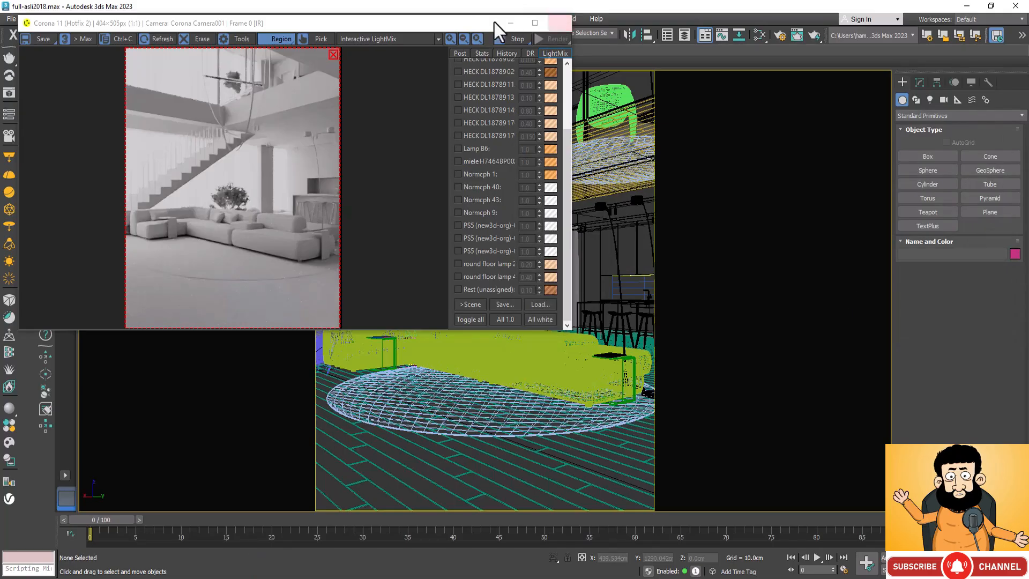
drag(494, 26, 285, 328)
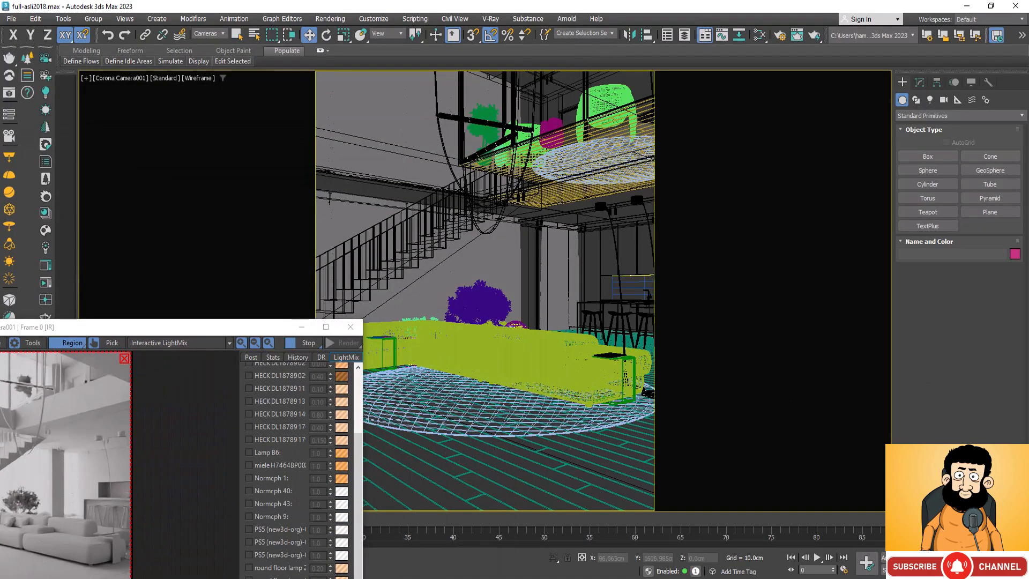
key(alt+w)
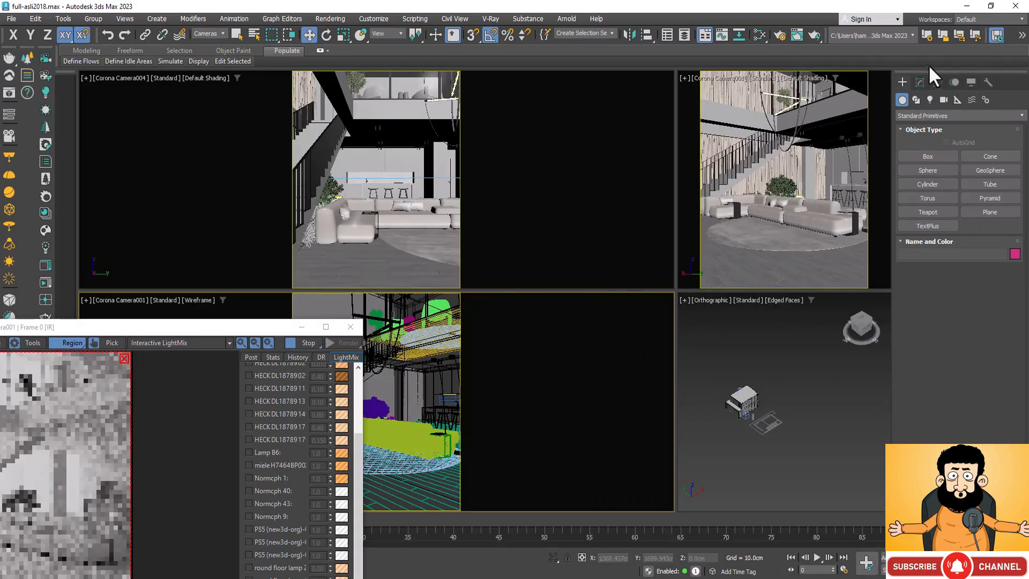
Close the frame buffer and create a targeted CoronaSun in a Top view, just outside the building and aimed at it
click(929, 99)
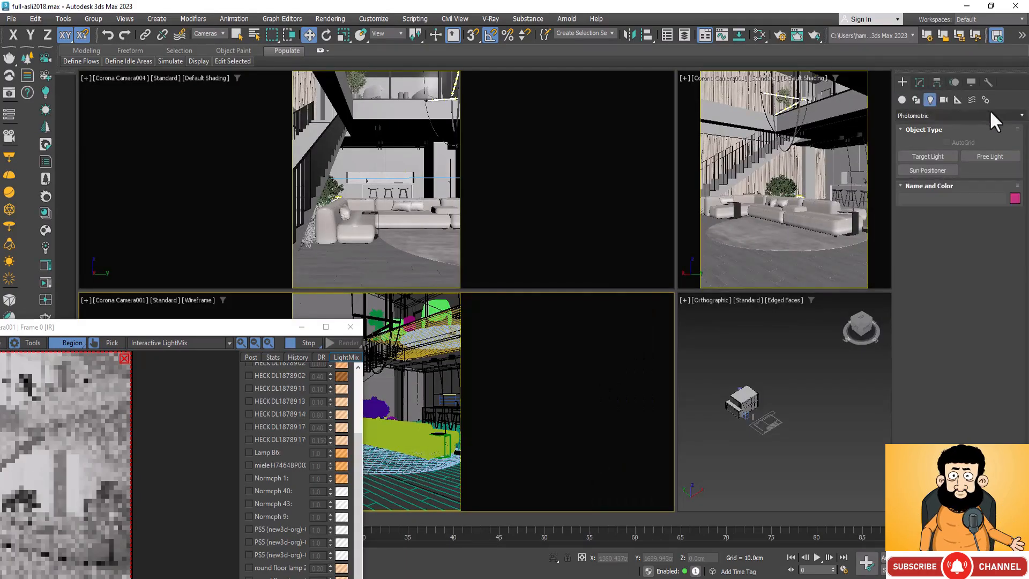
click(1005, 114)
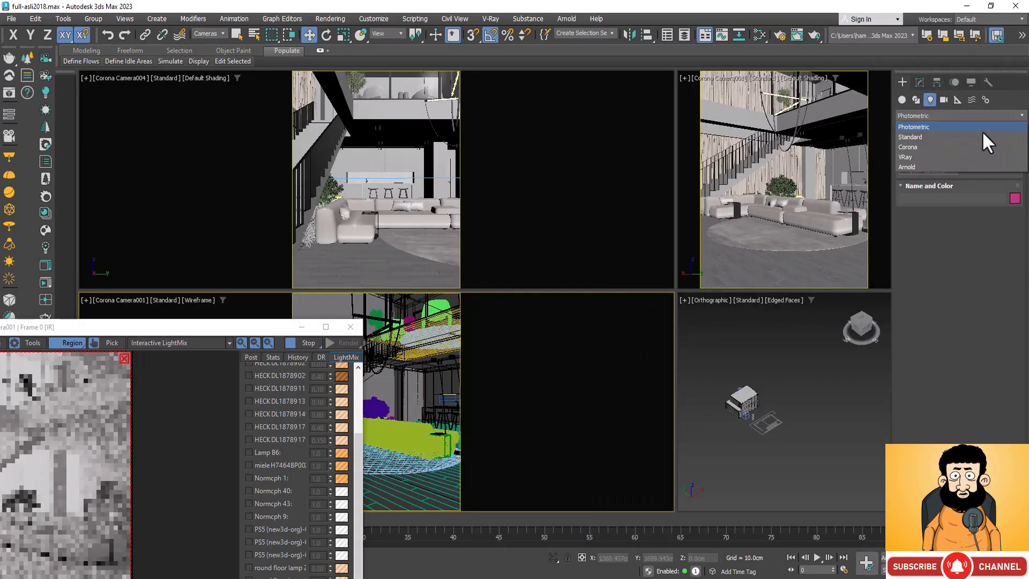
click(925, 145)
click(934, 156)
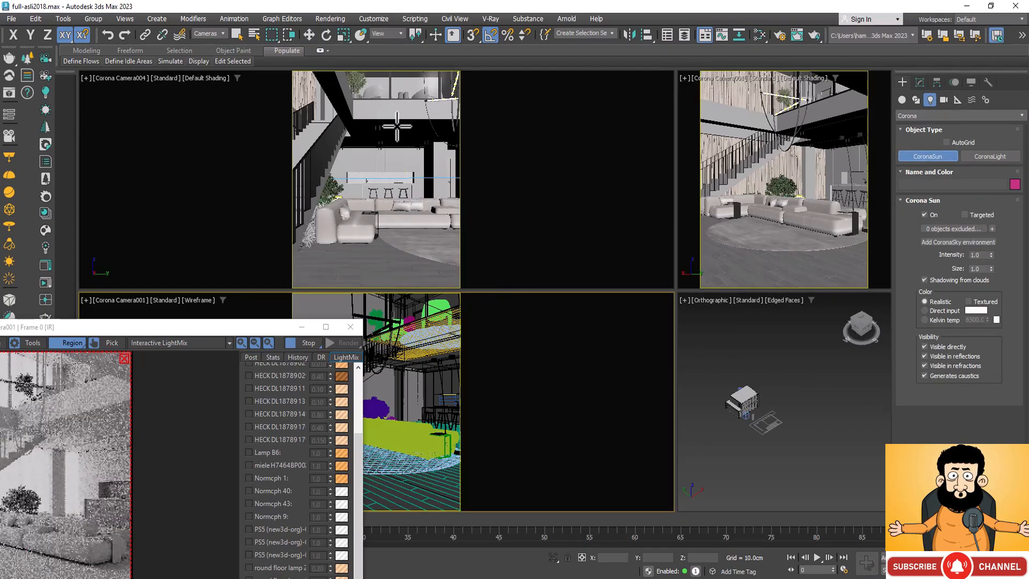
middle_click(399, 130)
key(t)
scroll(432, 128, down, 5)
scroll(427, 144, down, 6)
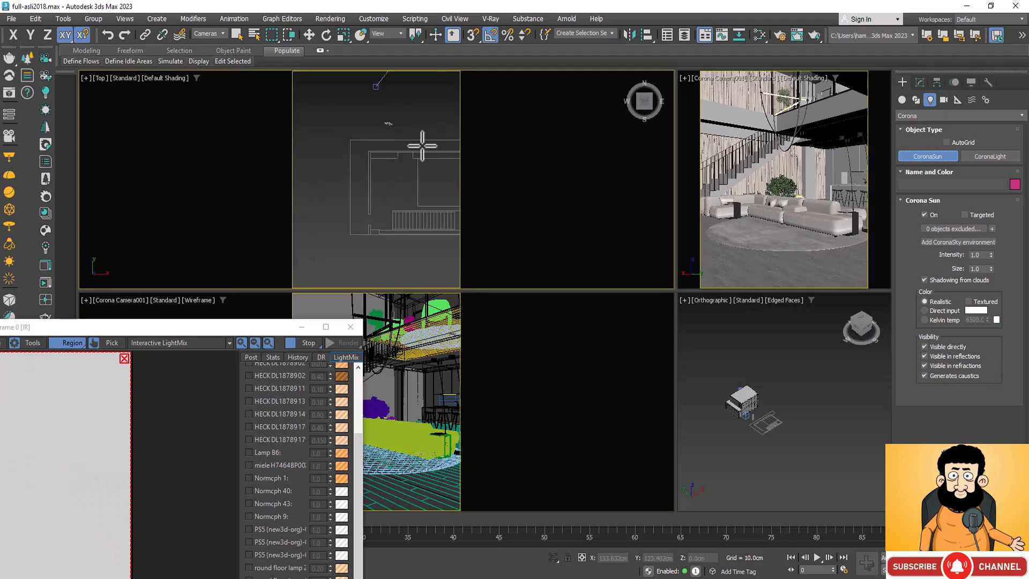
click(350, 327)
scroll(379, 105, up, 5)
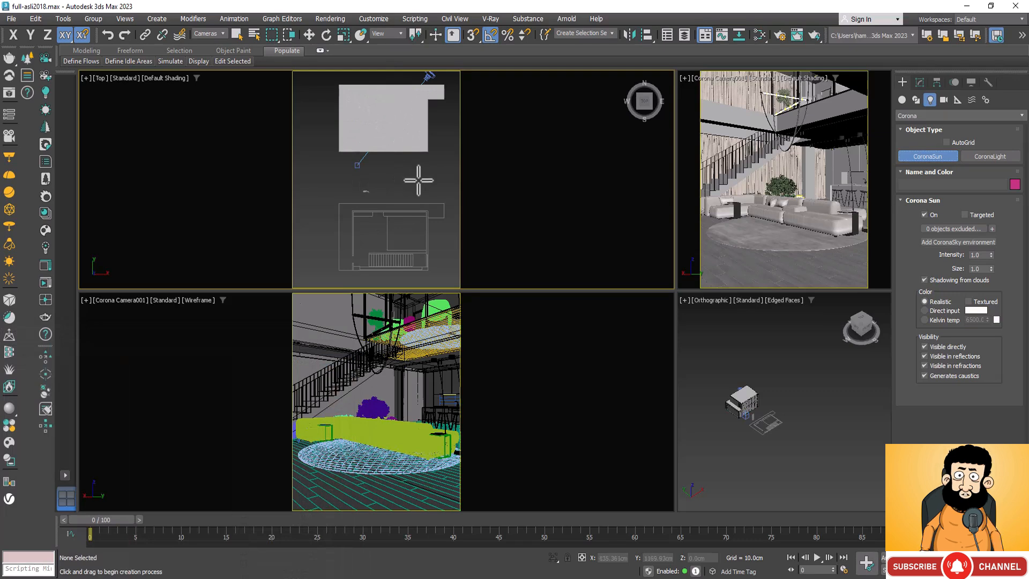
drag(411, 183, 399, 109)
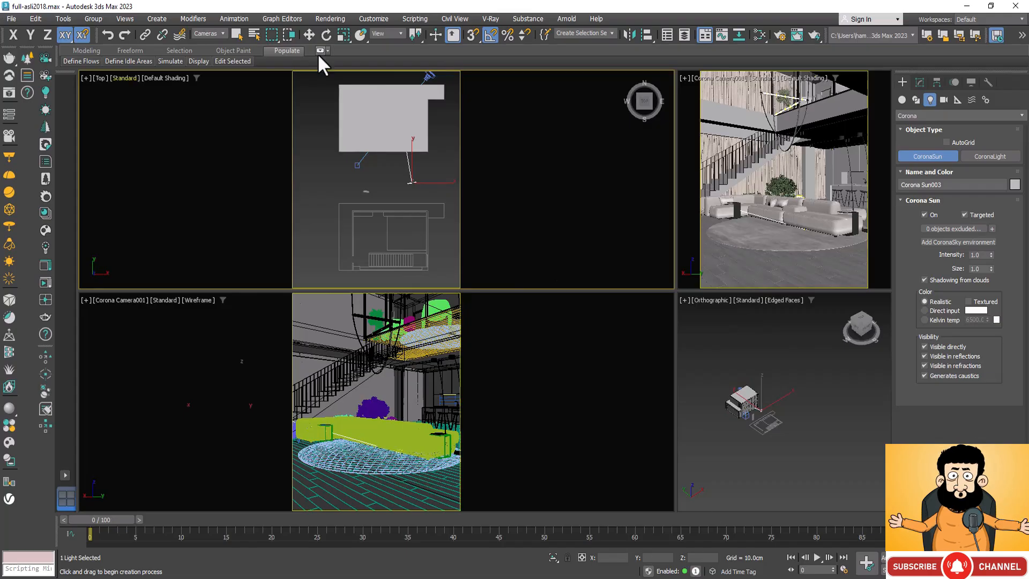
Switch the Top view to Perspective and raise the new CoronaSun along Z to a height of about 702 cm
key(p)
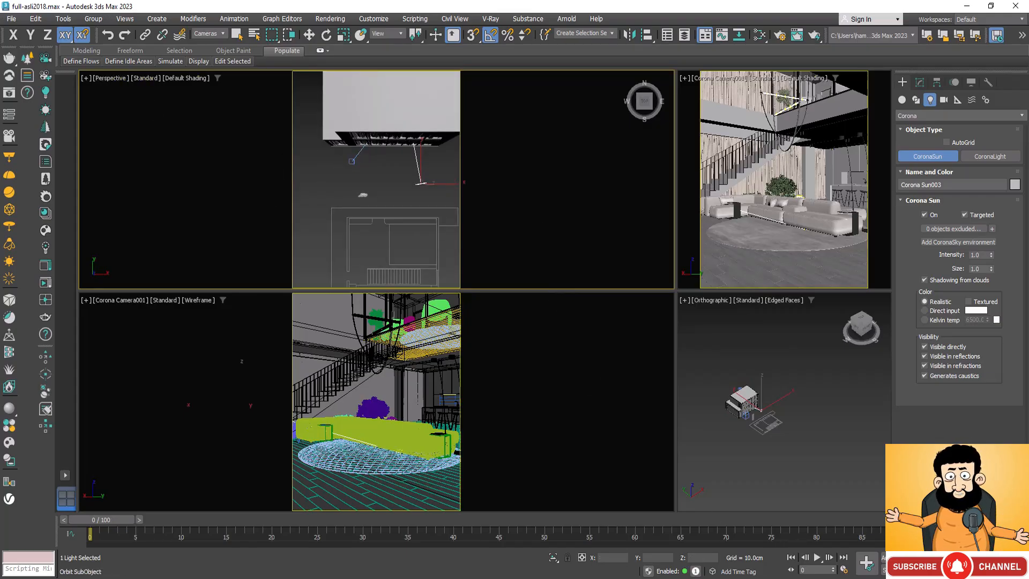
key(ctrl+r)
drag(409, 223, 349, 168)
key(w)
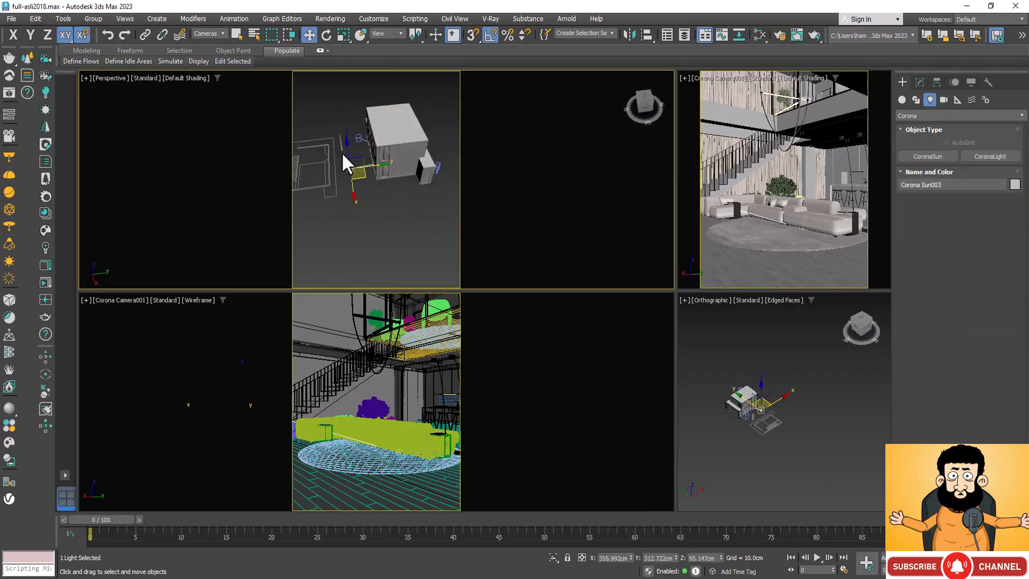
drag(345, 154, 345, 127)
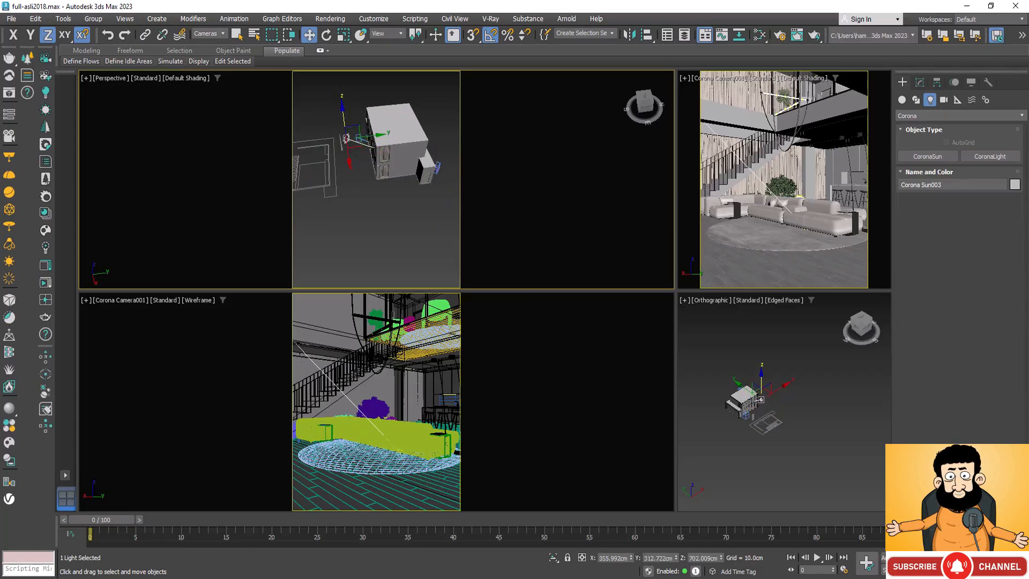
Raise the CoronaSun further along Z, checking its angle towards the windowed facade
key(ctrl+r)
drag(402, 217, 392, 135)
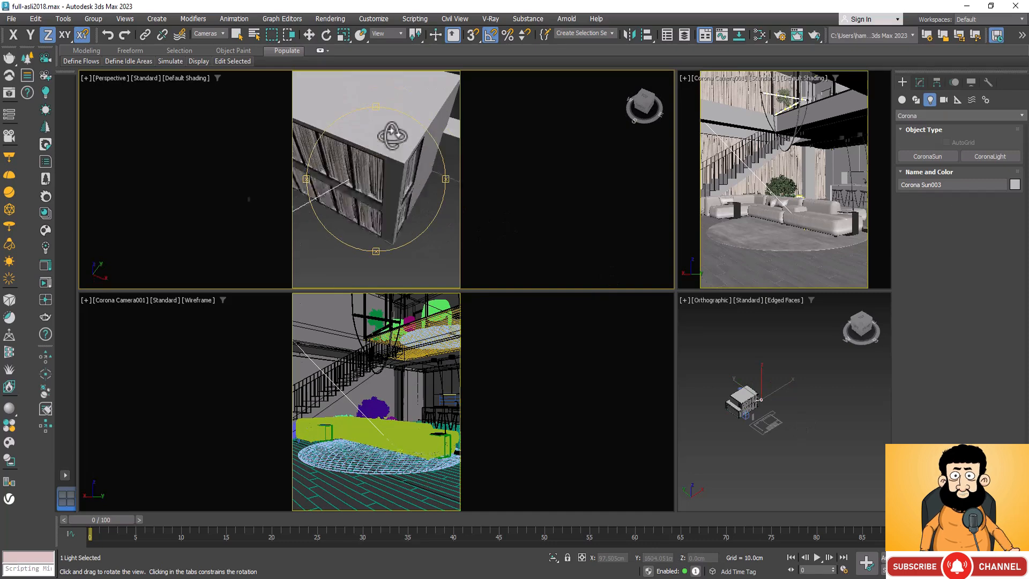
scroll(453, 145, down, 3)
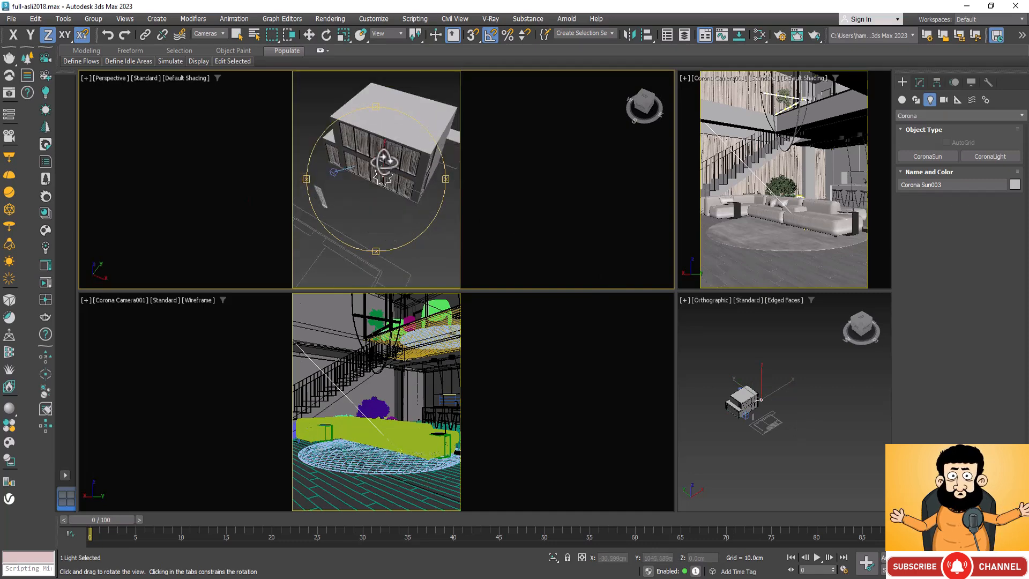
drag(411, 193, 469, 190)
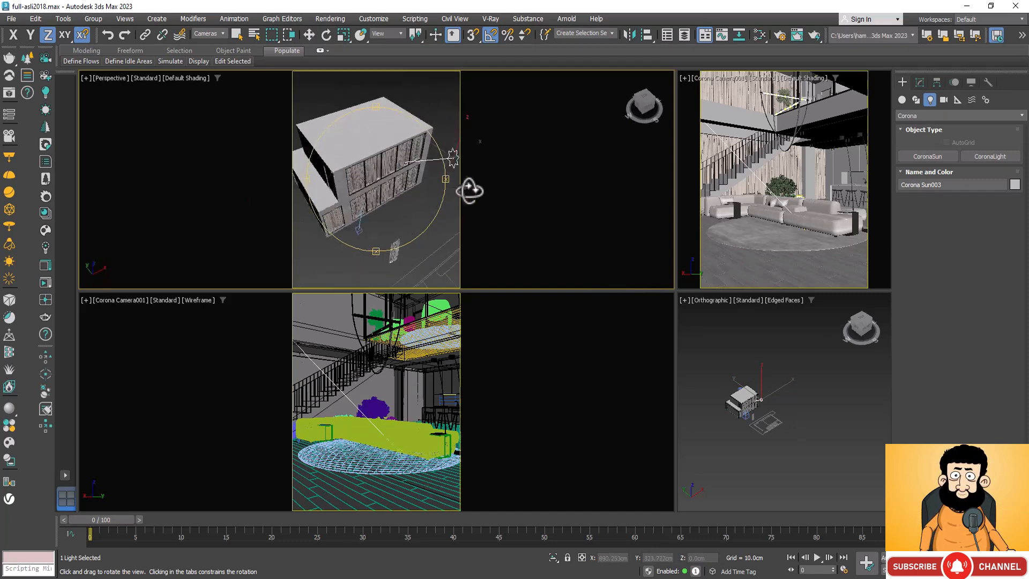
scroll(369, 190, down, 2)
scroll(396, 184, up, 4)
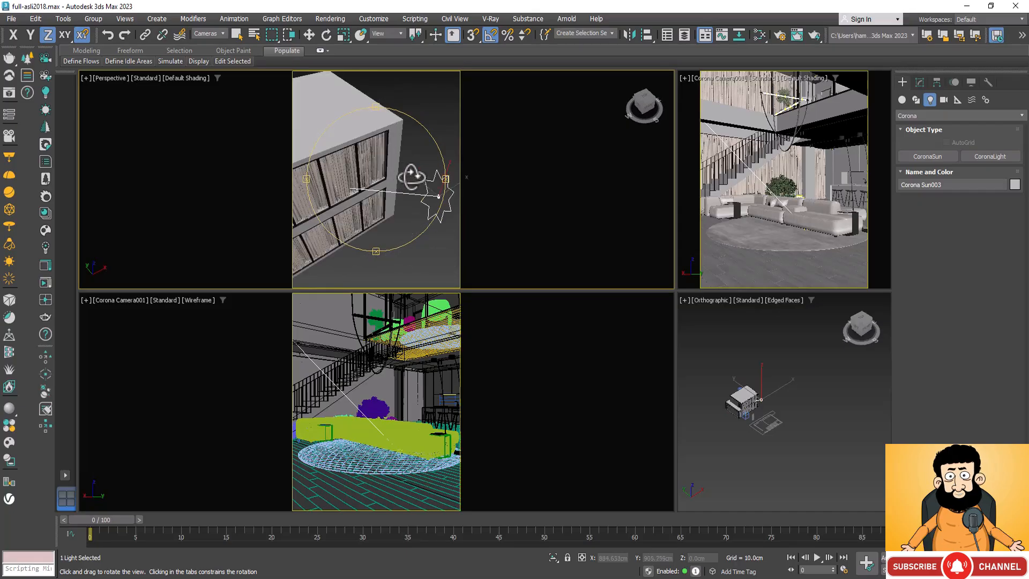
key(w)
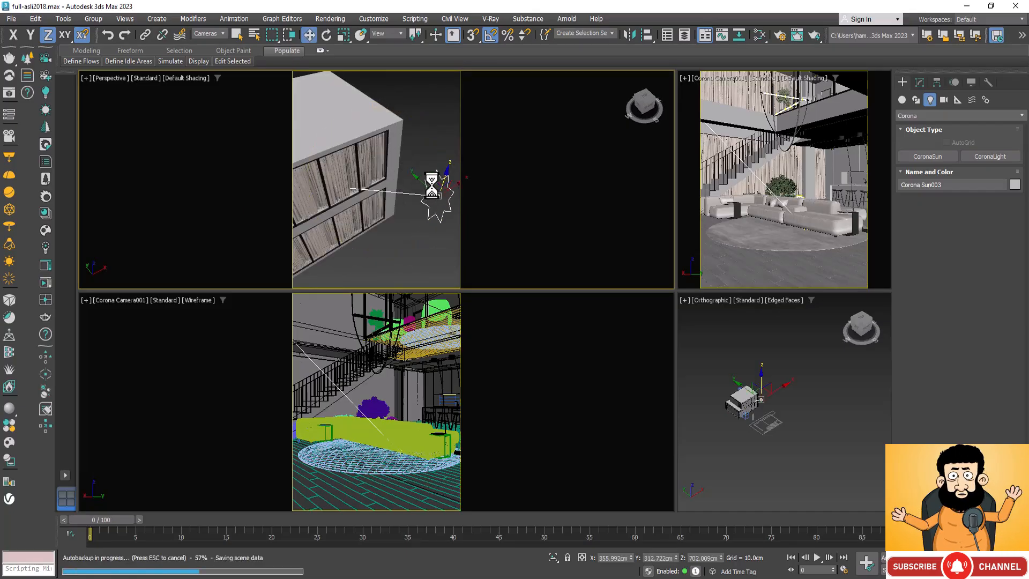
key(Escape)
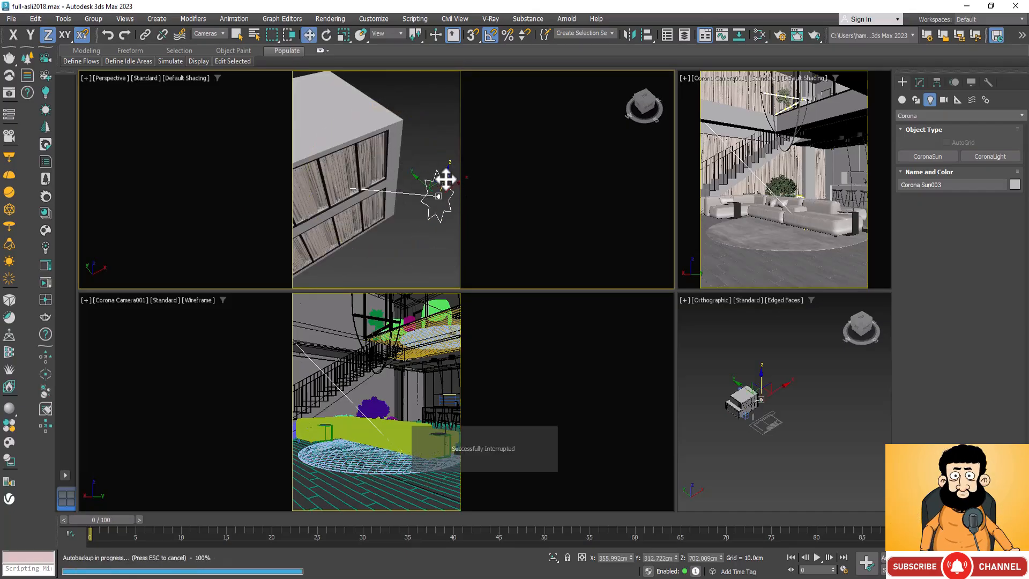
drag(446, 180, 427, 103)
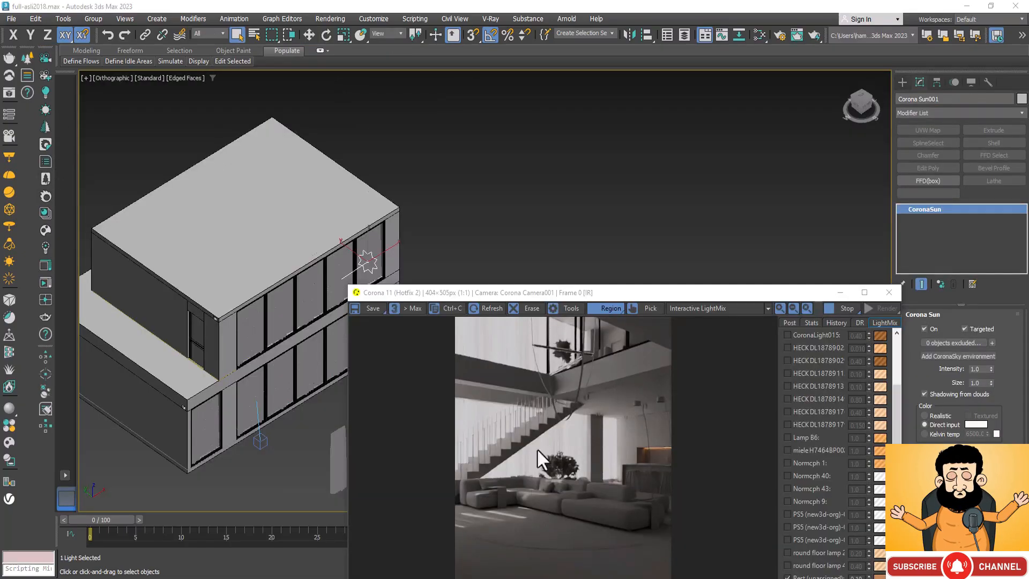
Check the sun patches on the living room floor in the interactive render and set the CoronaSun's size to 5
drag(639, 290, 633, 248)
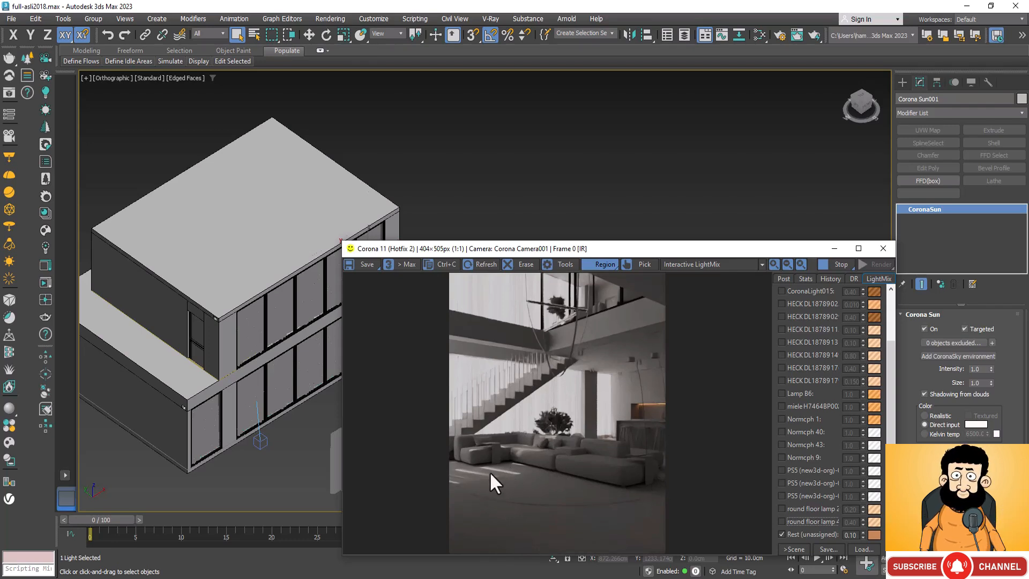
scroll(490, 471, up, 2)
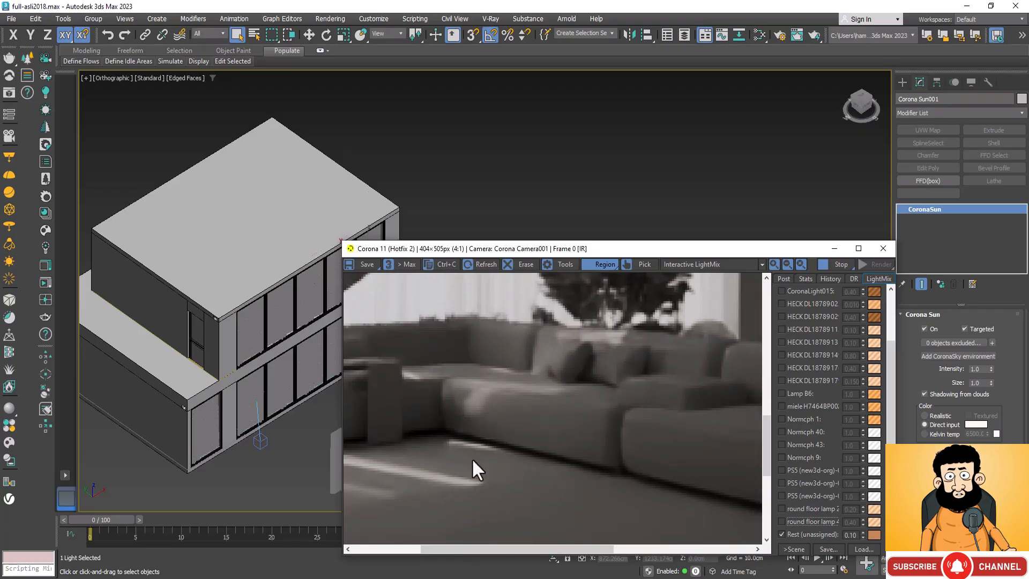
scroll(616, 386, down, 2)
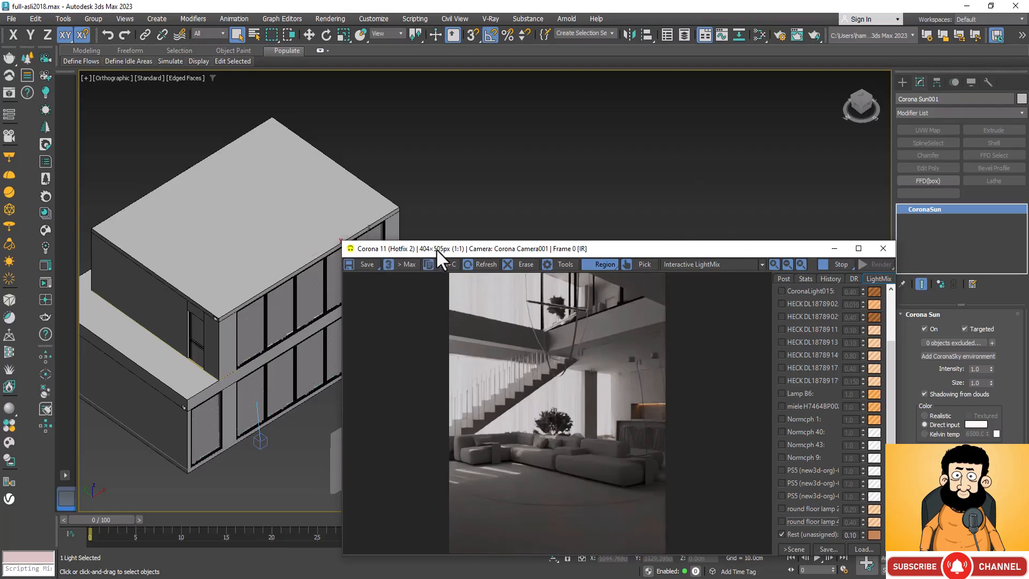
drag(437, 248, 353, 336)
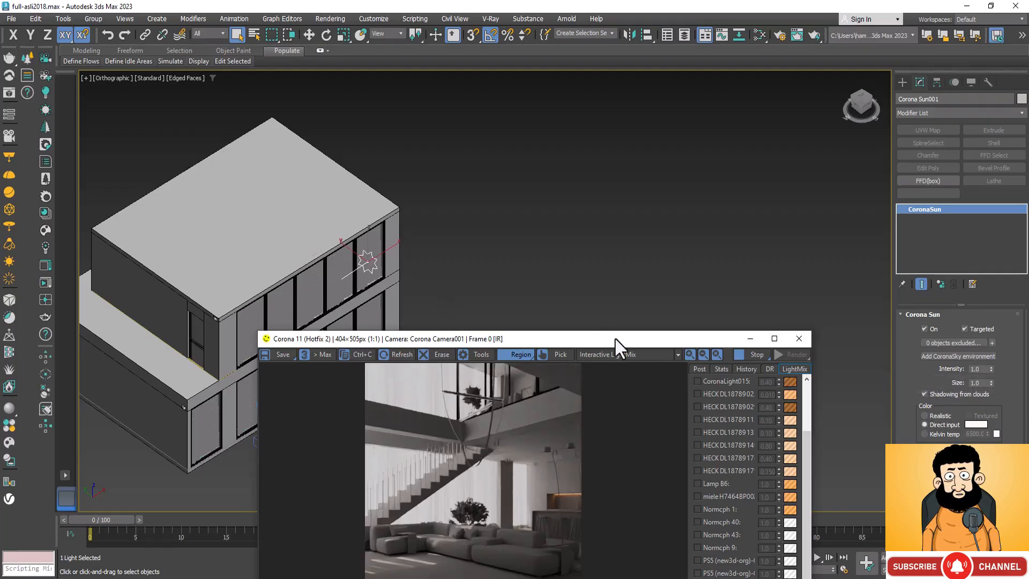
drag(615, 336, 658, 284)
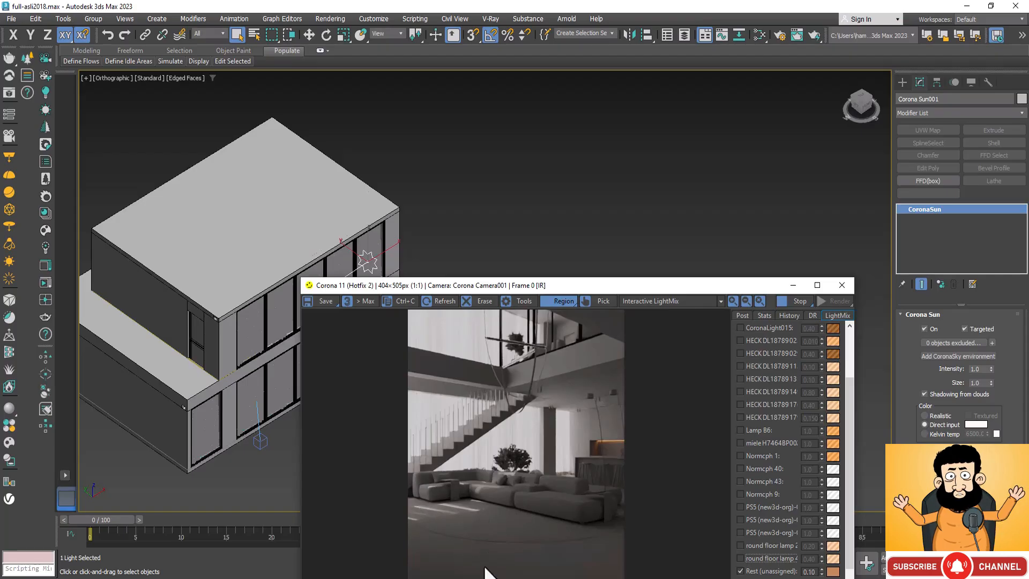
double_click(985, 382)
text(5)
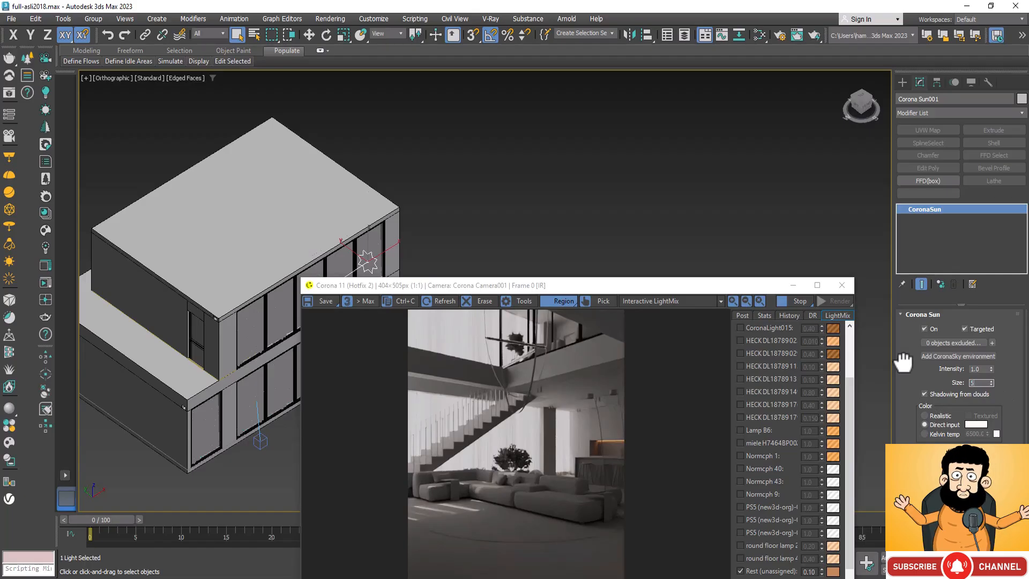
click(444, 301)
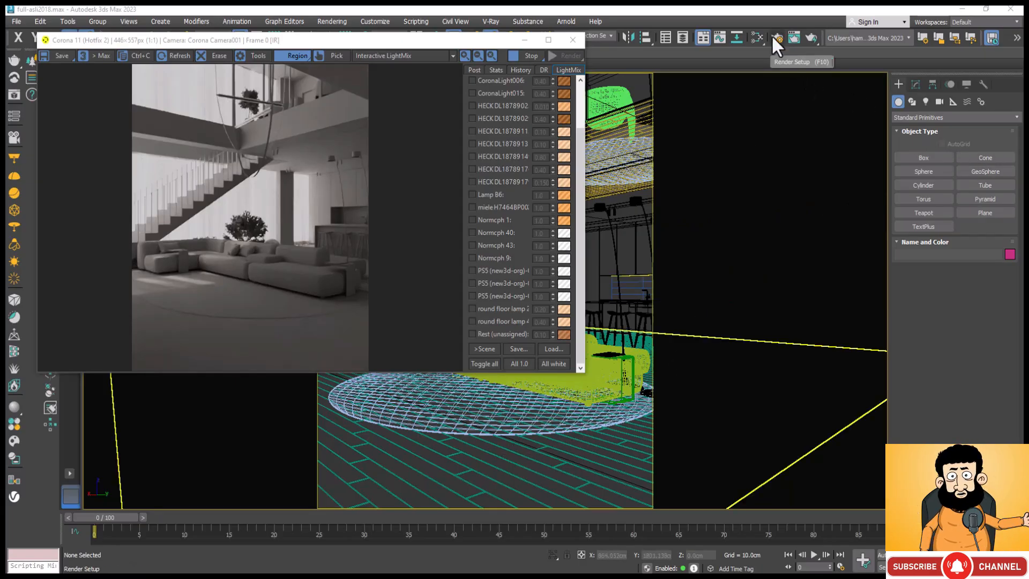
Open Render Setup to view the material override settings and review the light list in LightMix
scroll(525, 110, up, 1)
scroll(526, 110, up, 3)
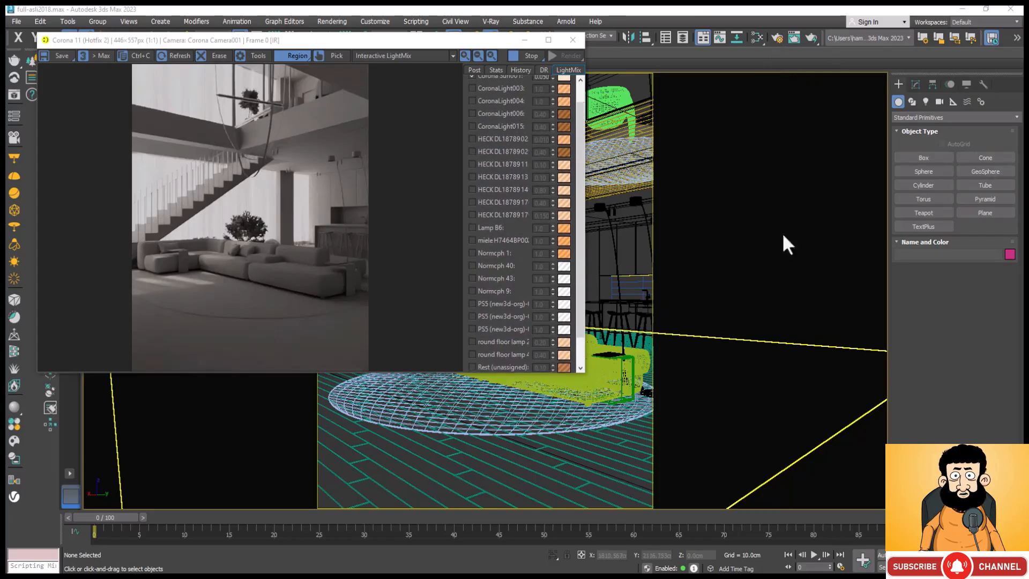
click(775, 38)
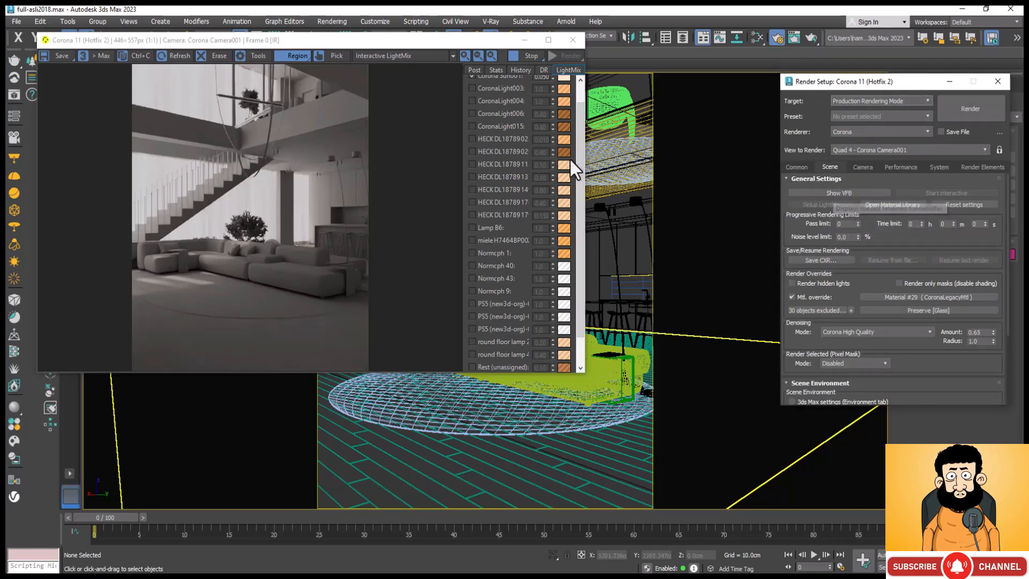
scroll(529, 134, up, 2)
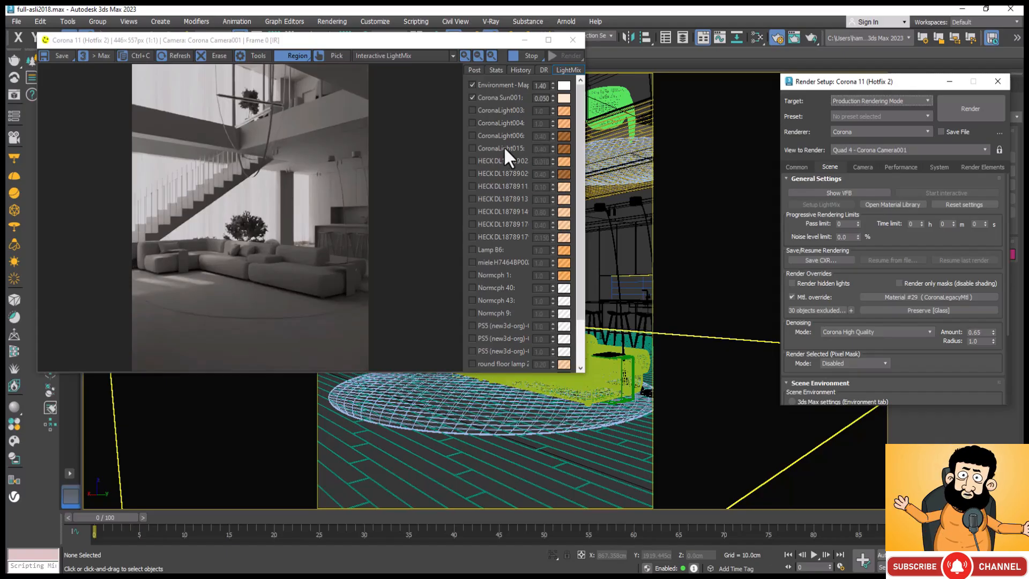
scroll(504, 146, down, 2)
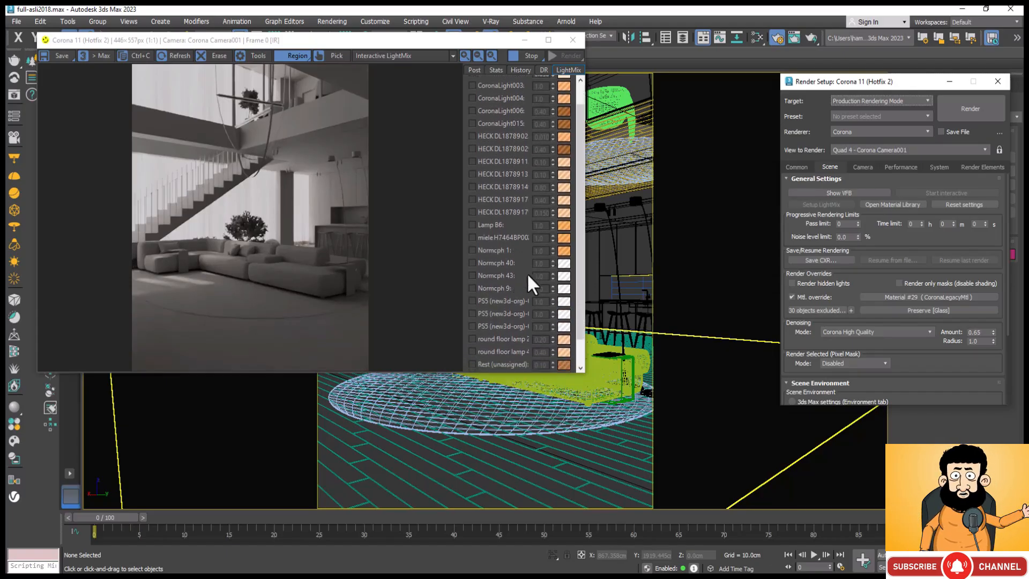
scroll(526, 273, down, 2)
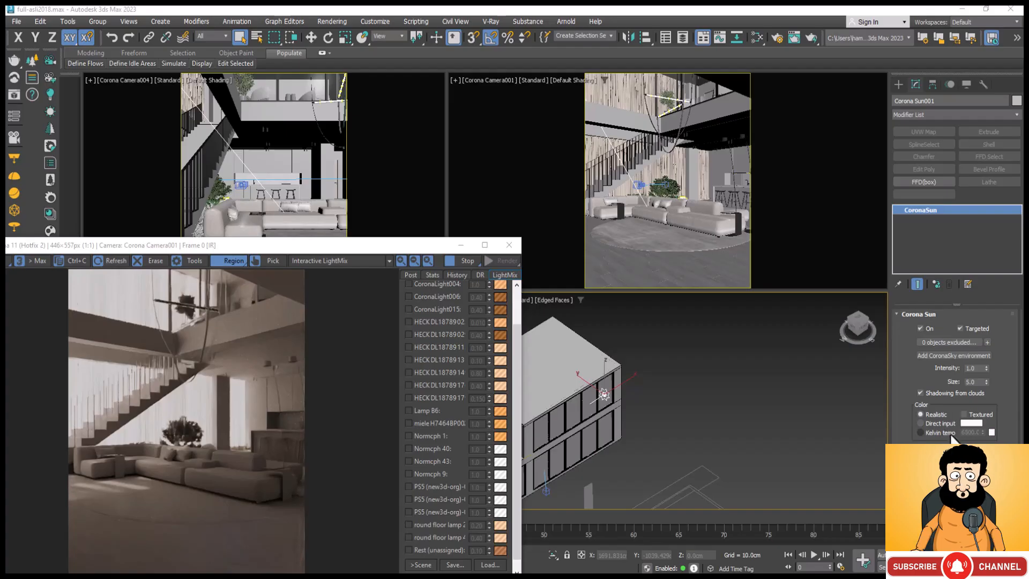
Switch the Corona Sun's color to Direct input and set its LightMix intensity to 0.20 after trying 0.50
click(921, 424)
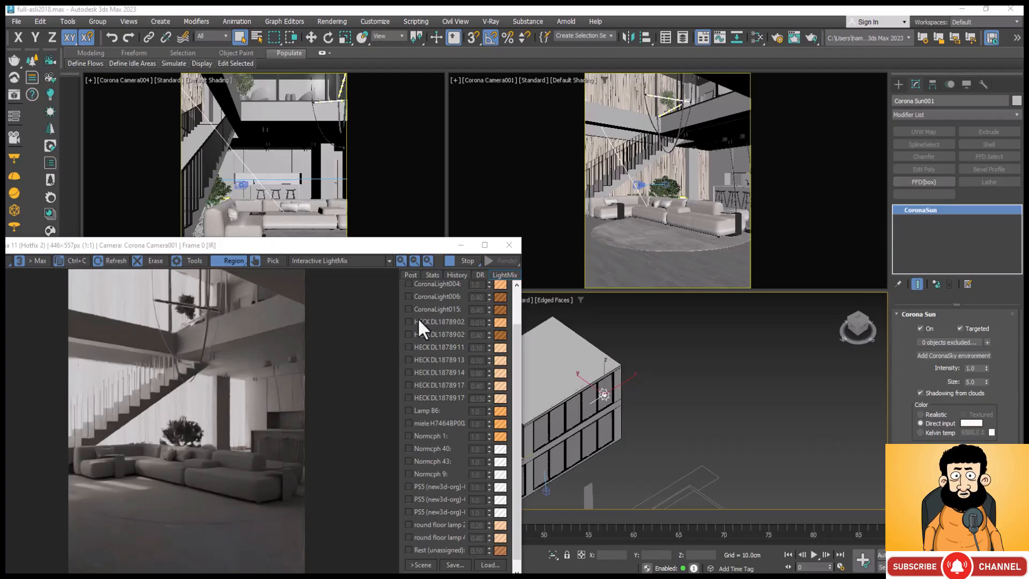
scroll(434, 316, up, 1)
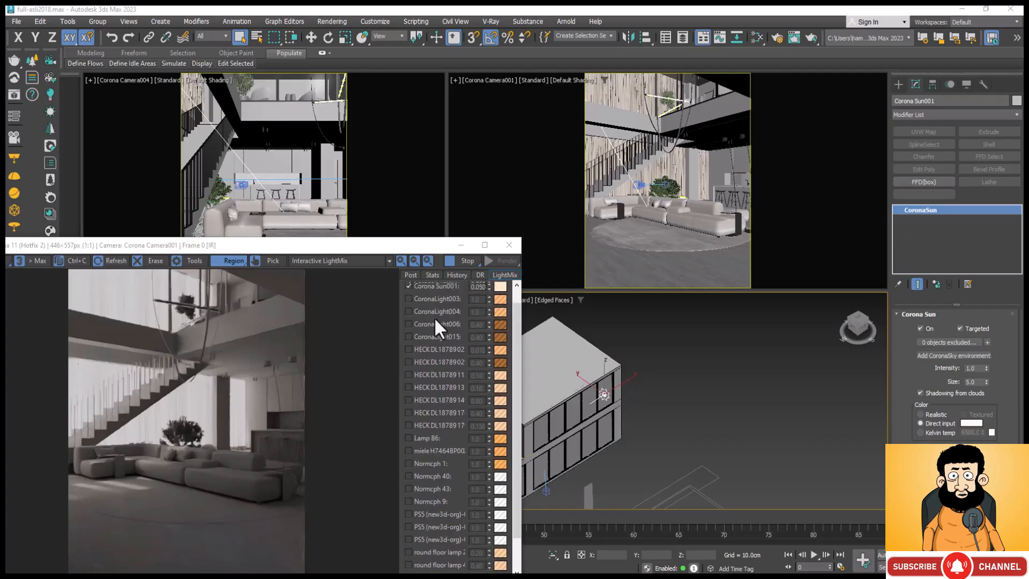
drag(389, 250, 460, 218)
scroll(528, 292, up, 2)
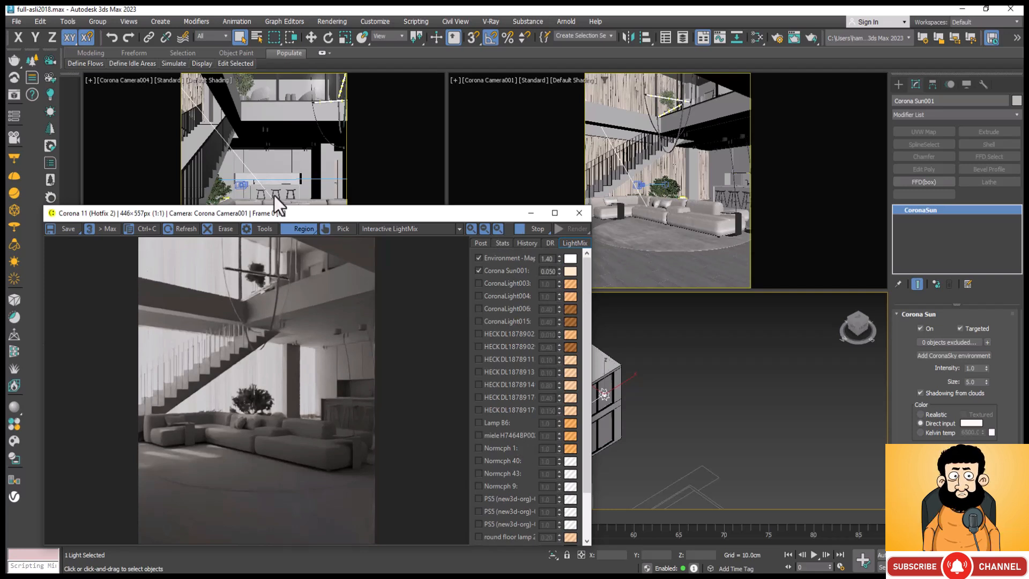
click(234, 35)
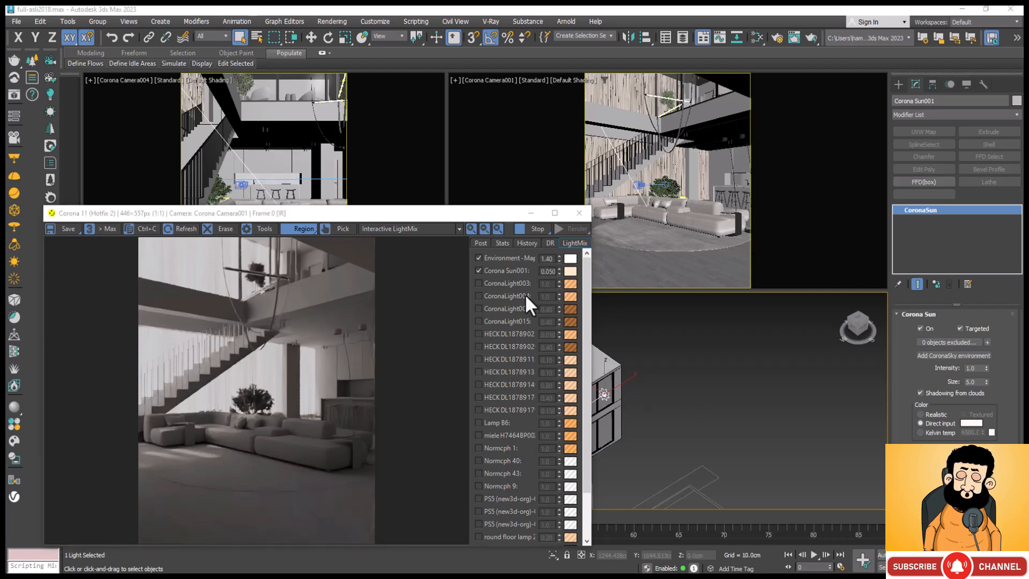
double_click(547, 271)
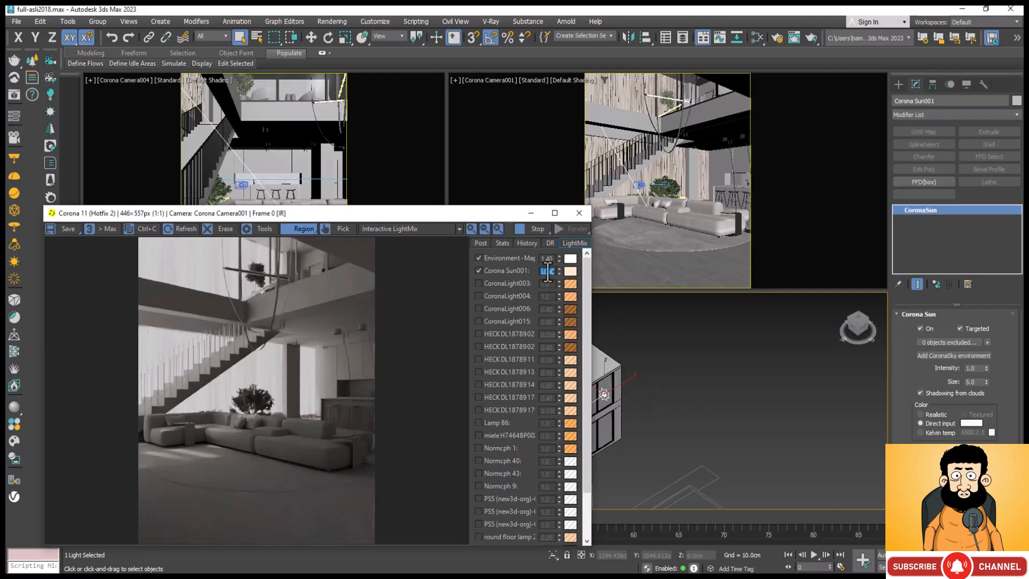
text(0.)
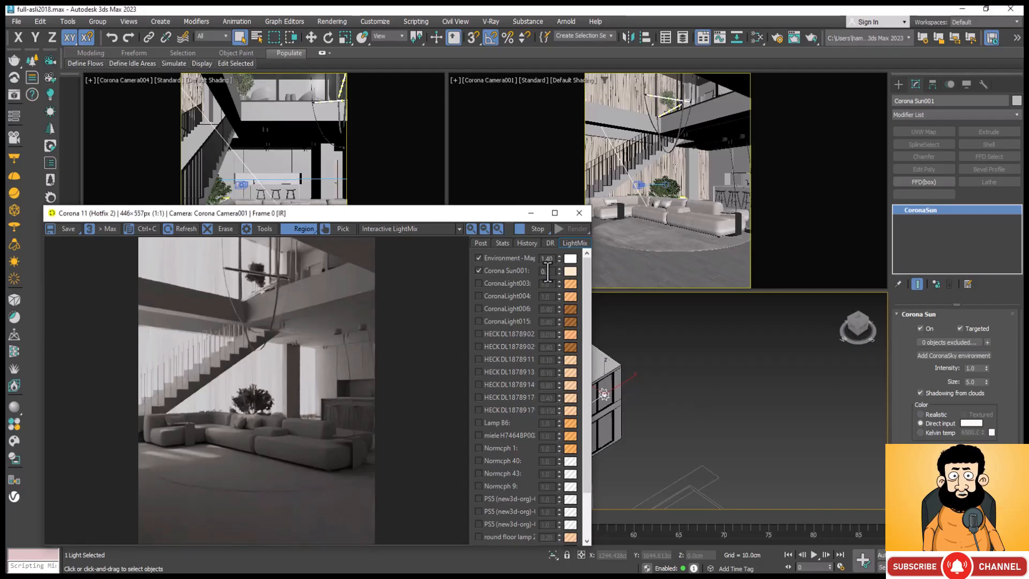
text(50)
key(Return)
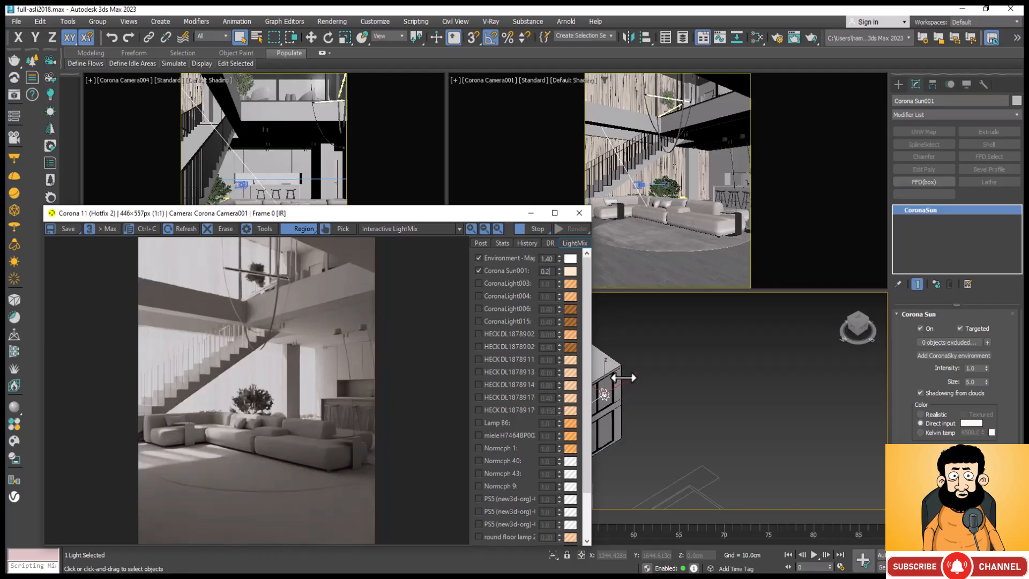
click(648, 349)
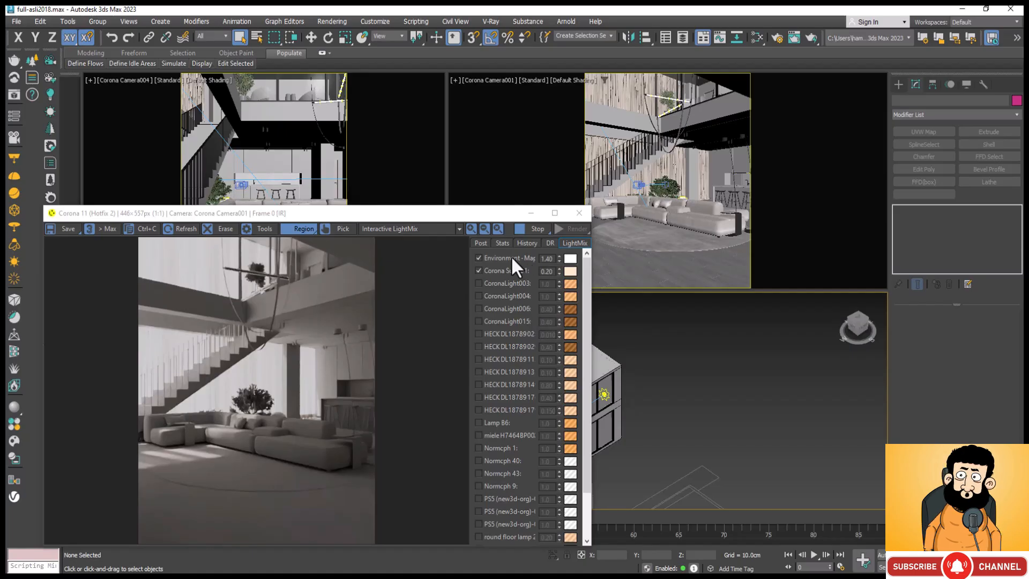
Set the environment map's LightMix intensity to 1.20
double_click(547, 258)
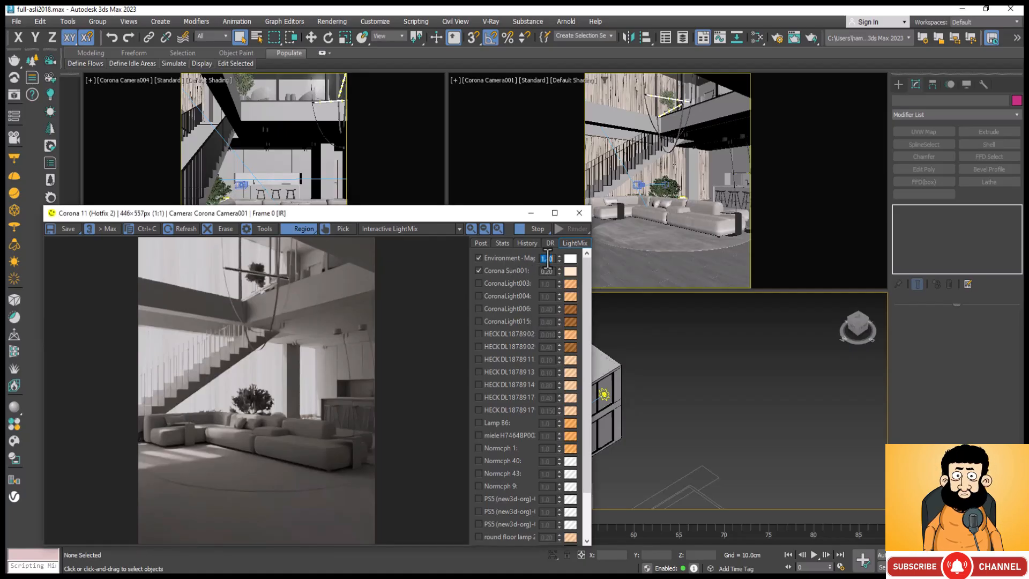
text(1.)
key(Return)
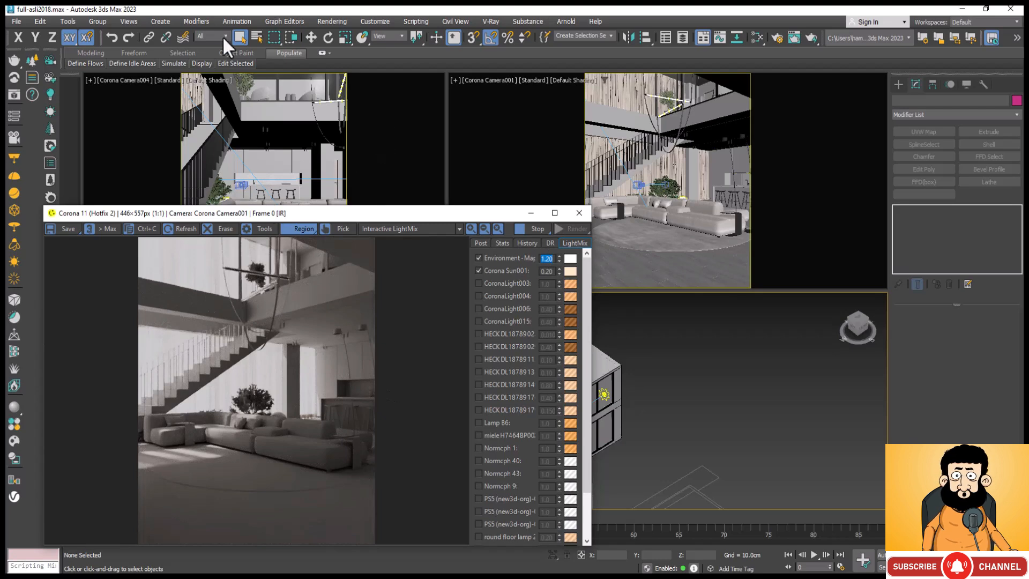
click(237, 35)
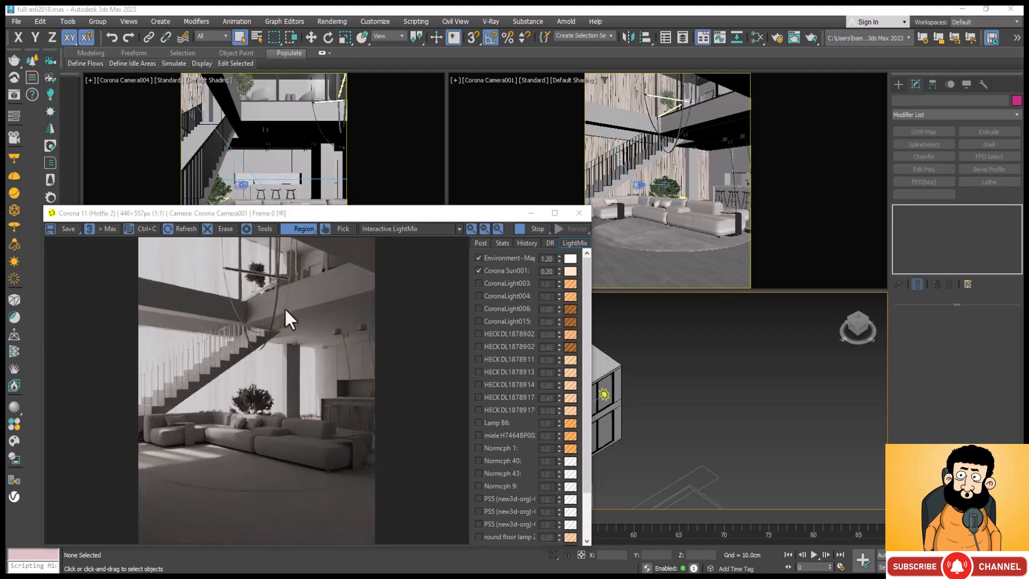
Expand the render's tone mapping settings and raise Simple Exposure to 2.388
click(483, 243)
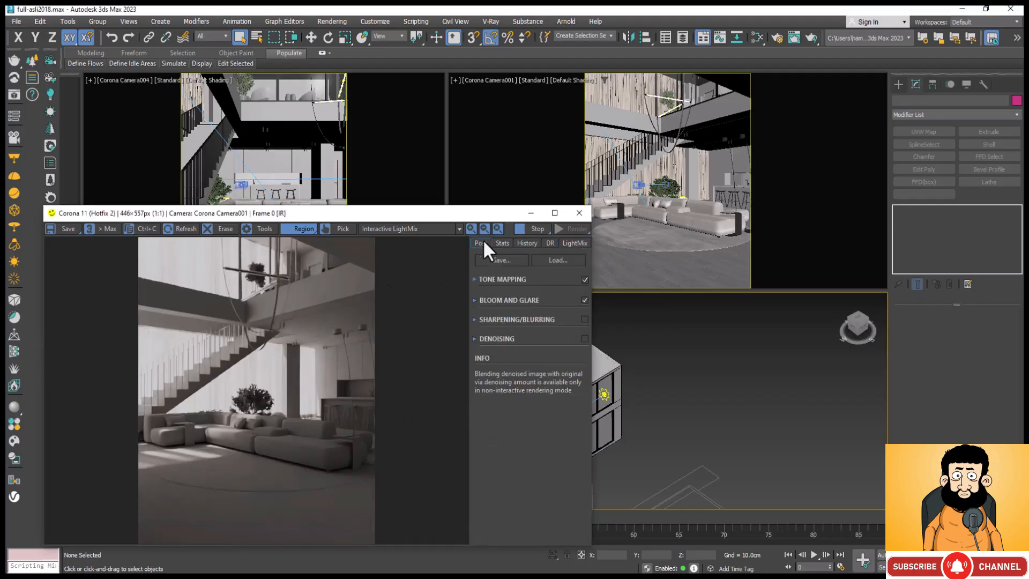
click(484, 277)
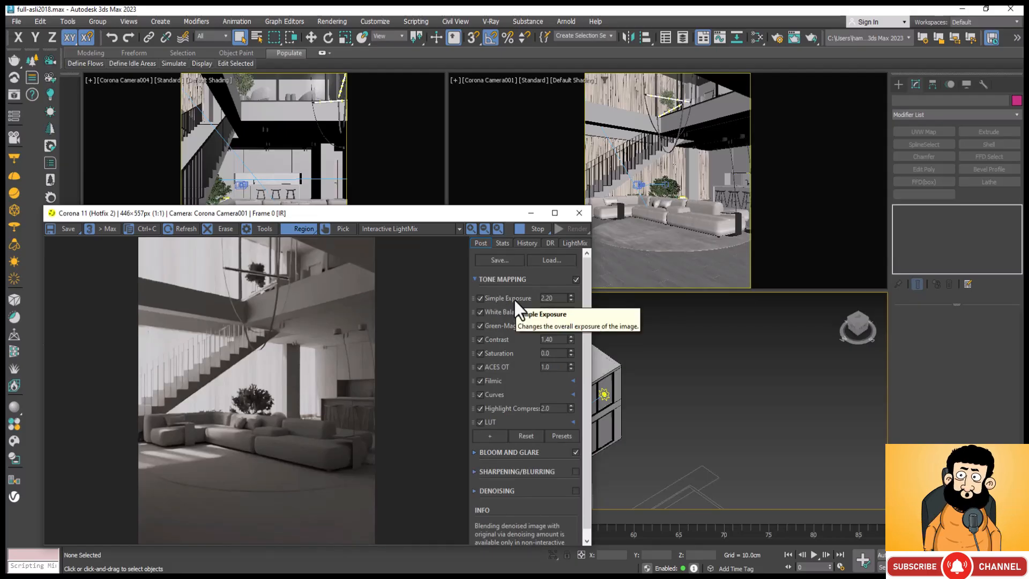
mouse_move(570, 294)
mouse_down()
mouse_move(569, 204)
mouse_move(590, 315)
mouse_move(576, 242)
mouse_move(575, 282)
mouse_up()
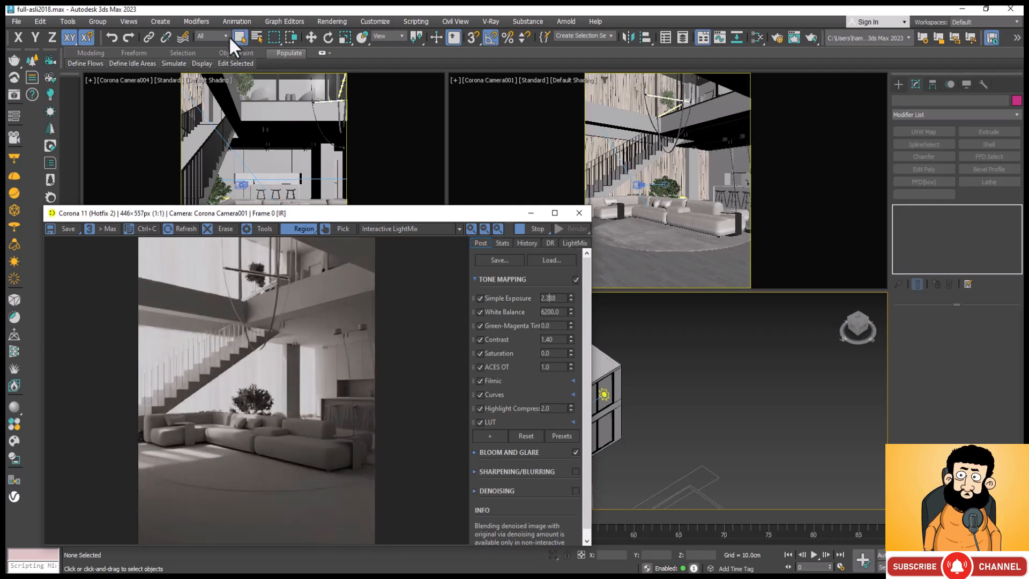
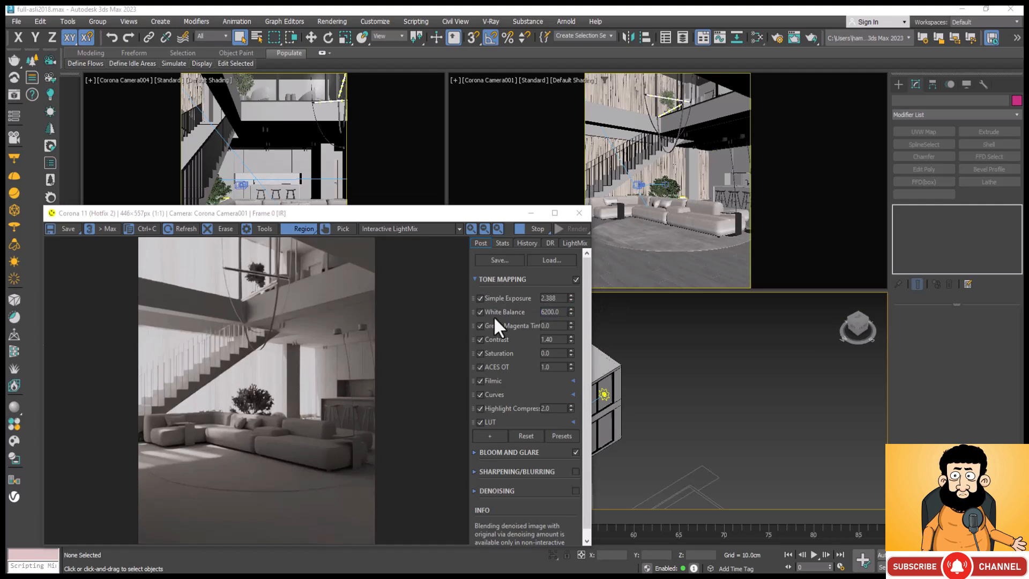
Try cooler and warmer white balance values on the render, ending with White Balance set to 6000
drag(572, 314, 573, 354)
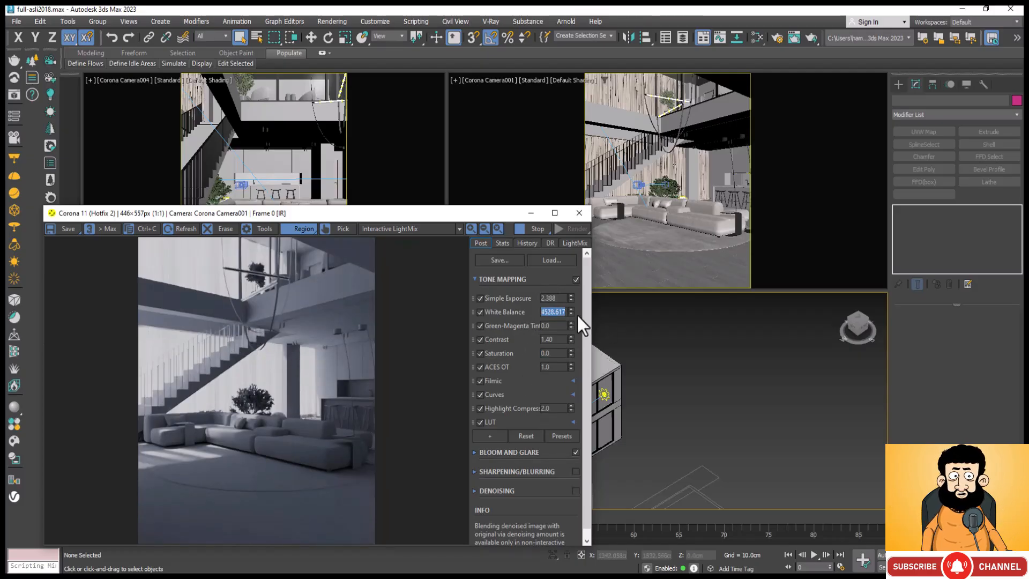
drag(571, 306, 570, 190)
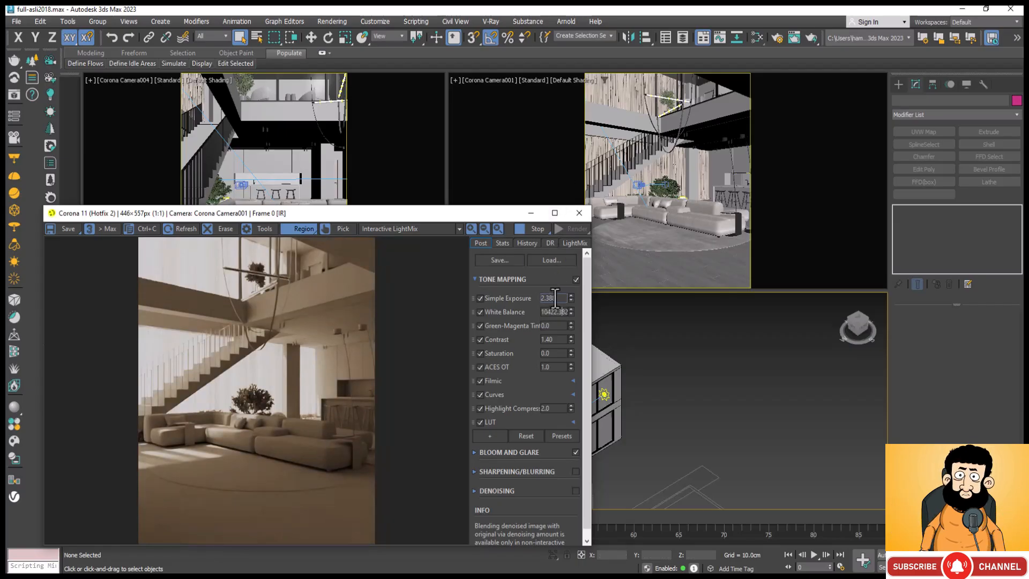
double_click(558, 313)
text(6000)
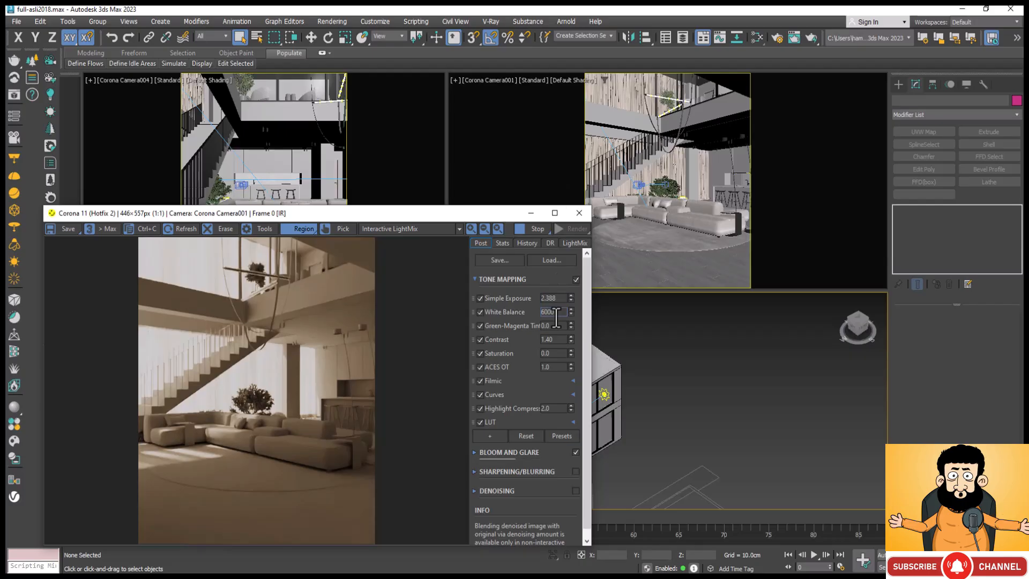
key(Return)
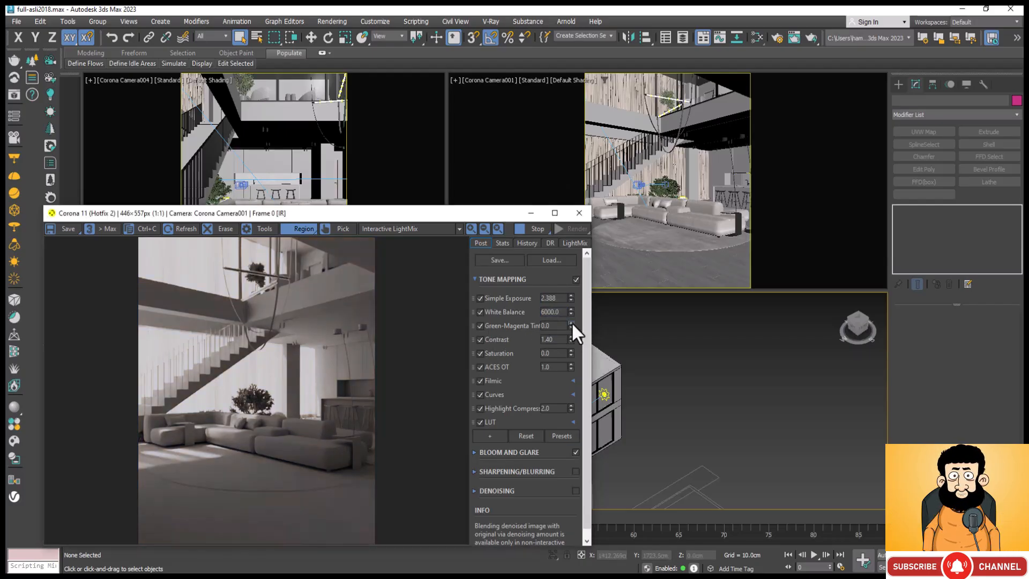
Try green and magenta shifts with Green-Magenta Tint and set it back to 0
drag(572, 323, 576, 274)
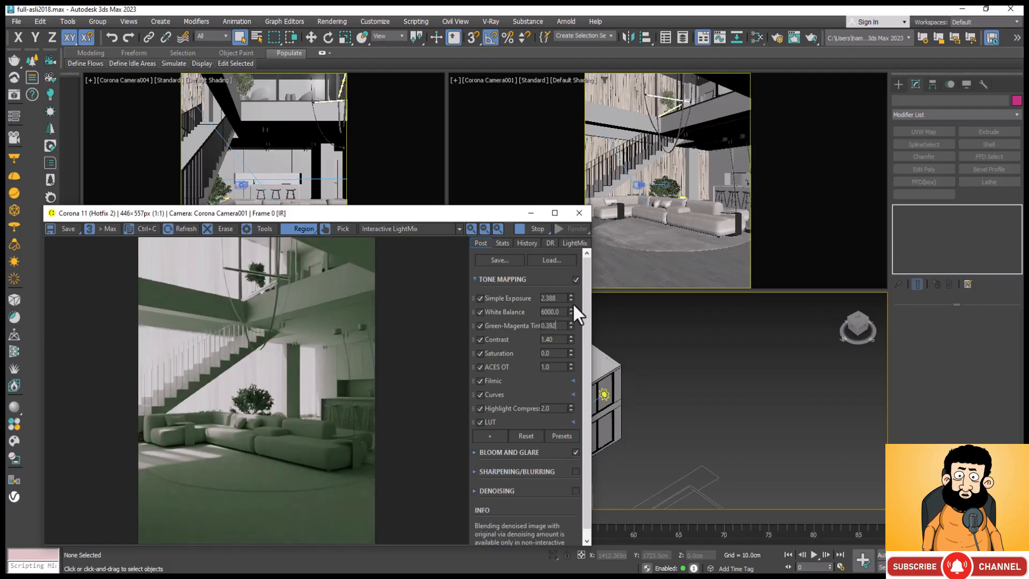
drag(572, 325, 588, 518)
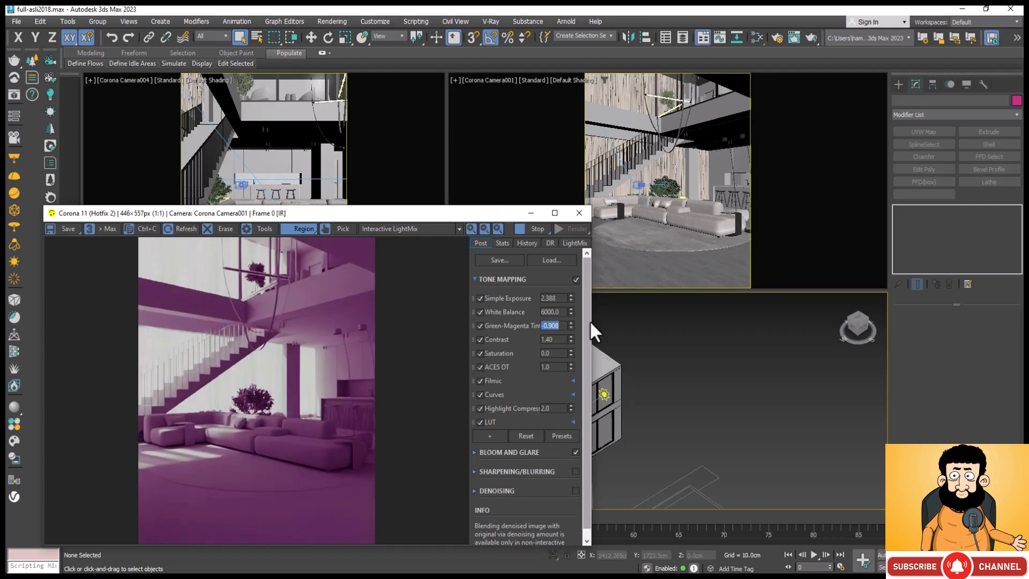
text(0)
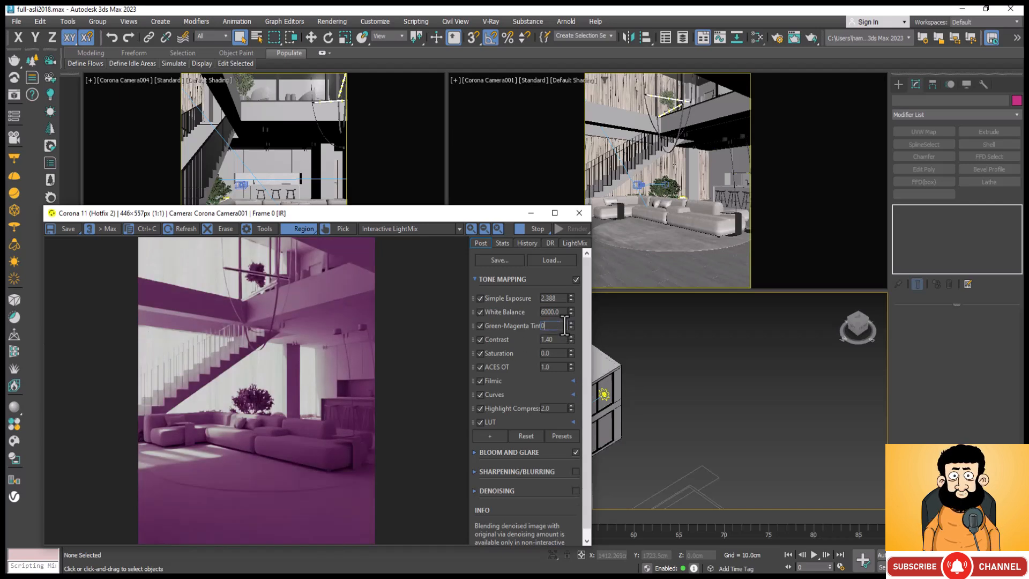
key(Return)
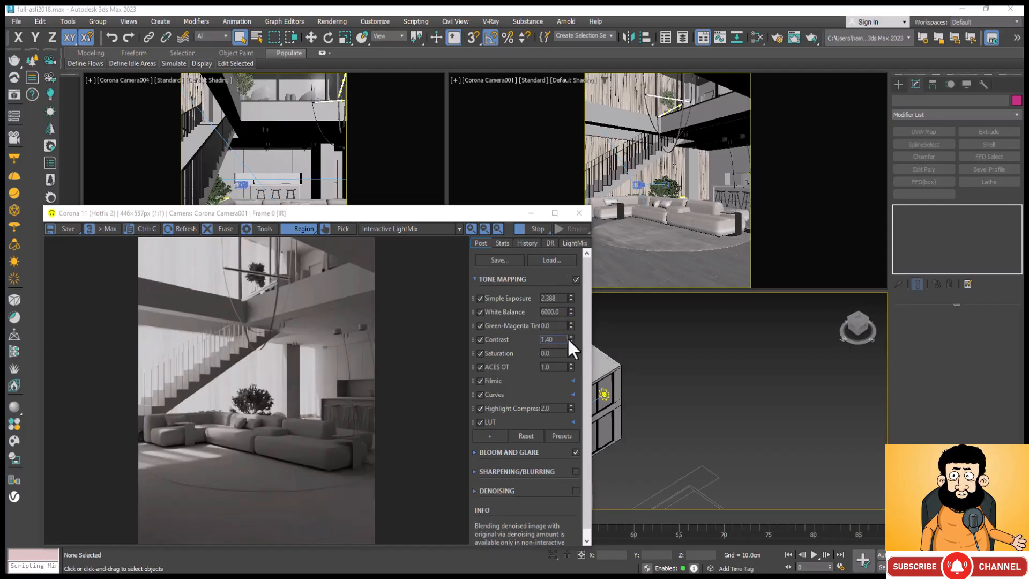
Try lowering the tone mapping Contrast to 0 and set it back to 1.4
drag(570, 337, 496, 555)
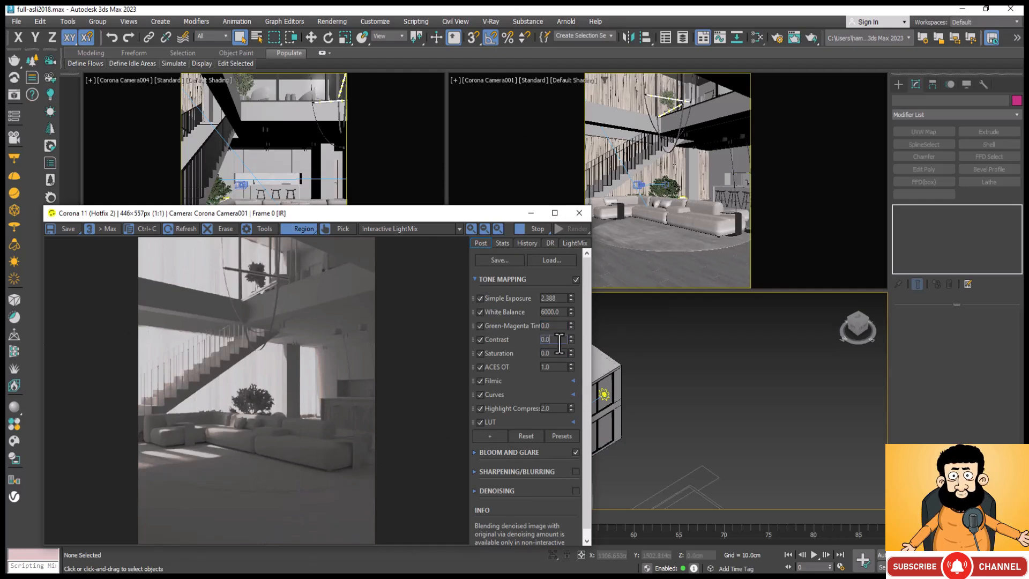
key(BackSpace)
key(BackSpace)
key(BackSpace)
text(.)
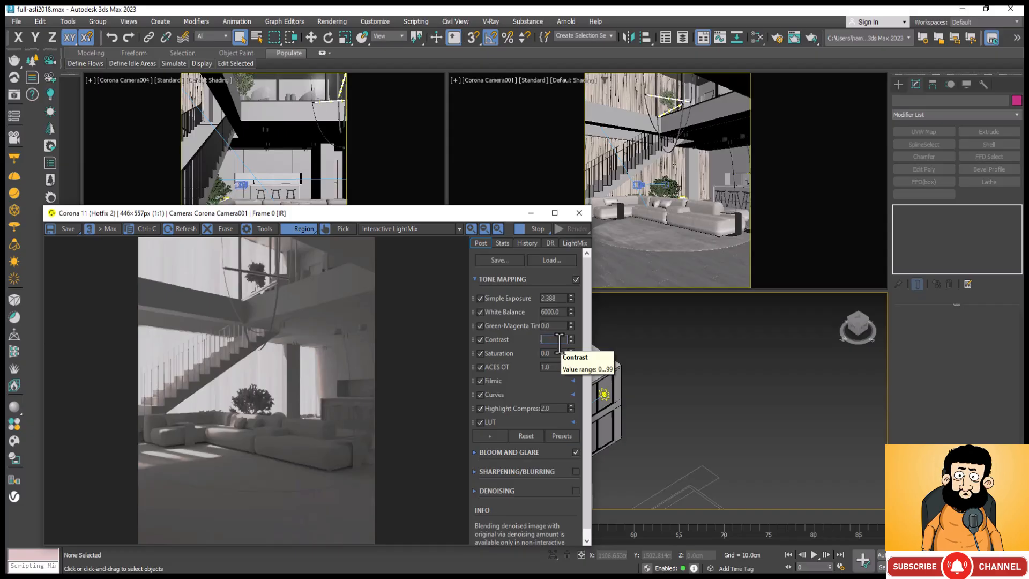
text(.4)
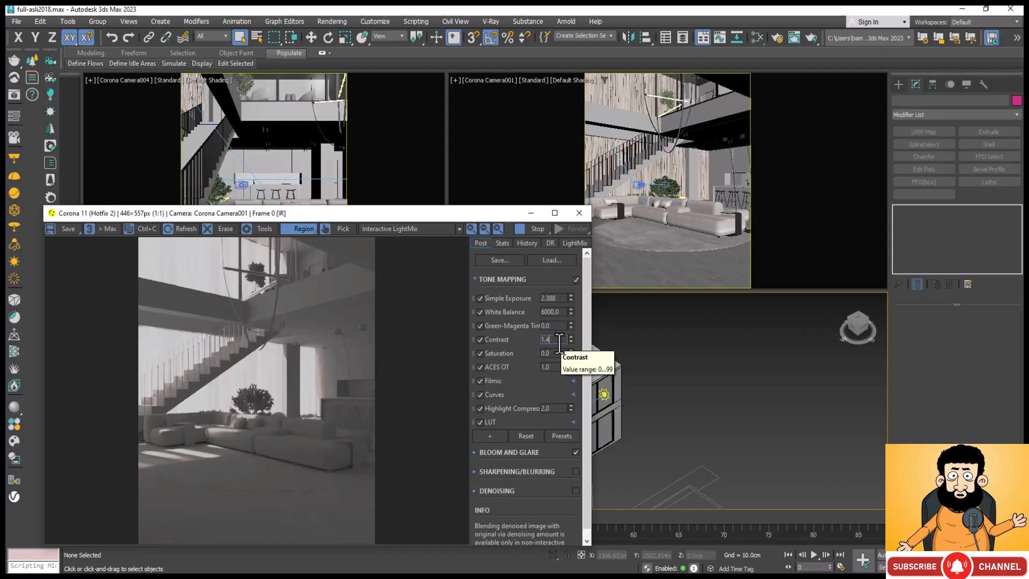
key(Return)
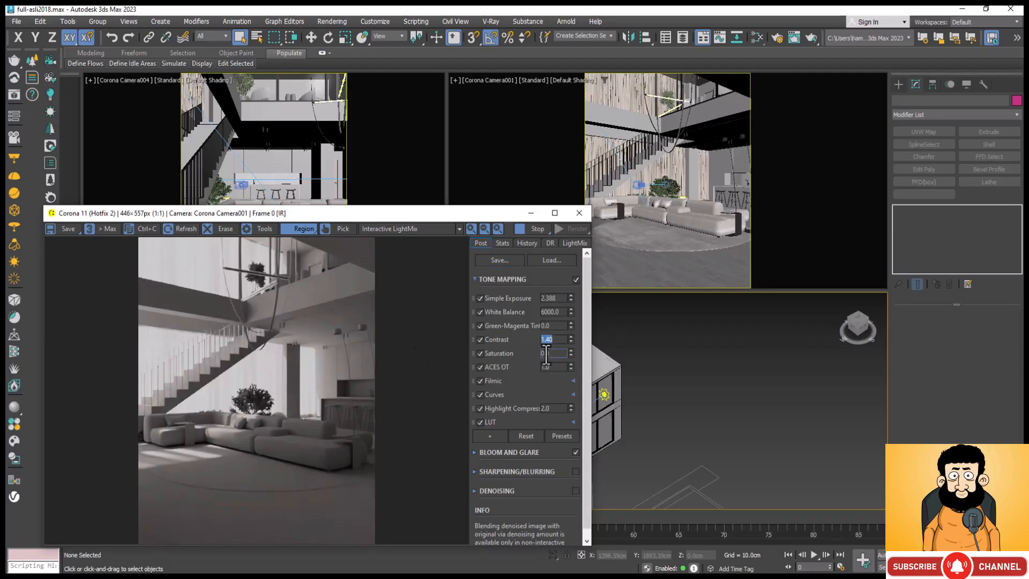
Compare the render with ACES OT switched off and on while Filmic, Curves, Highlight Compression and LUT are disabled
mouse_move(509, 356)
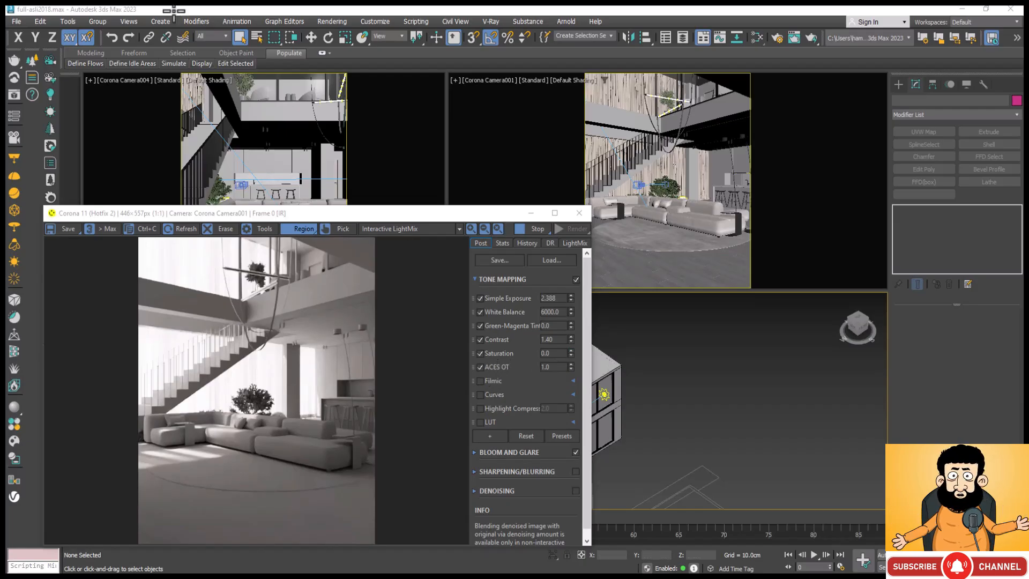
click(481, 367)
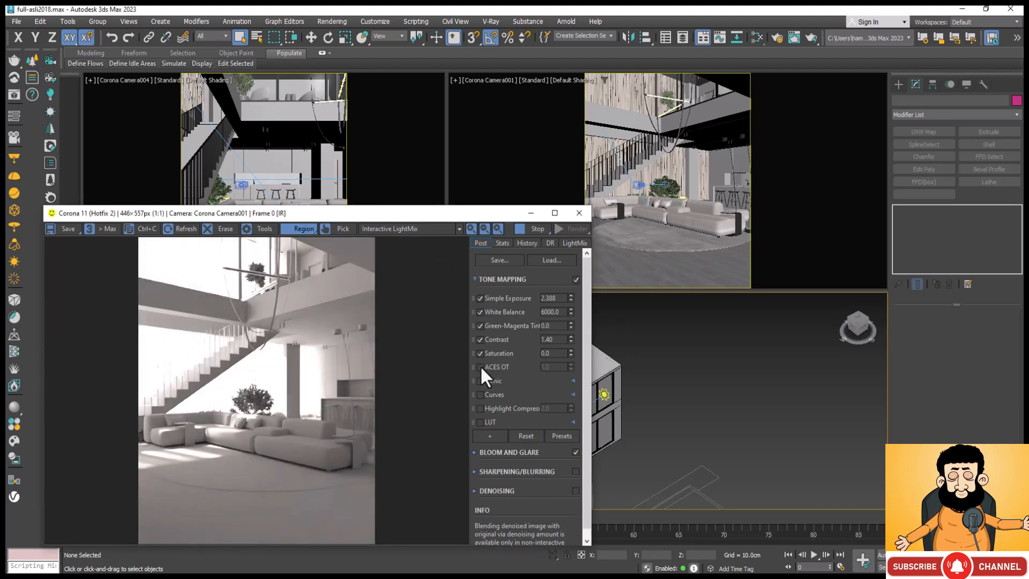
click(480, 367)
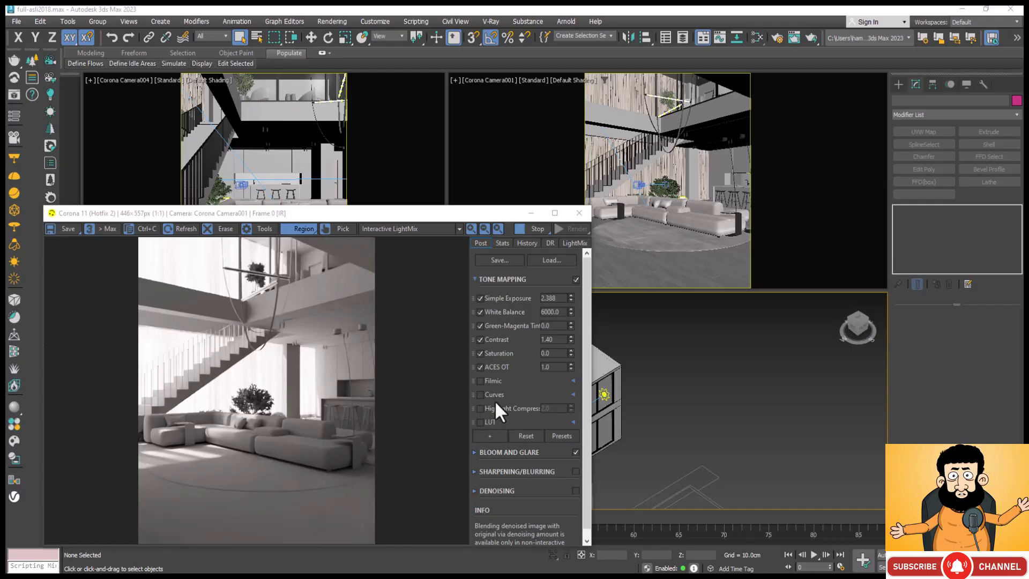
Reset the tone mapping stack and add Curves, Filmic Mapping, LUT and Reinhard Highlight Compression operators
click(490, 434)
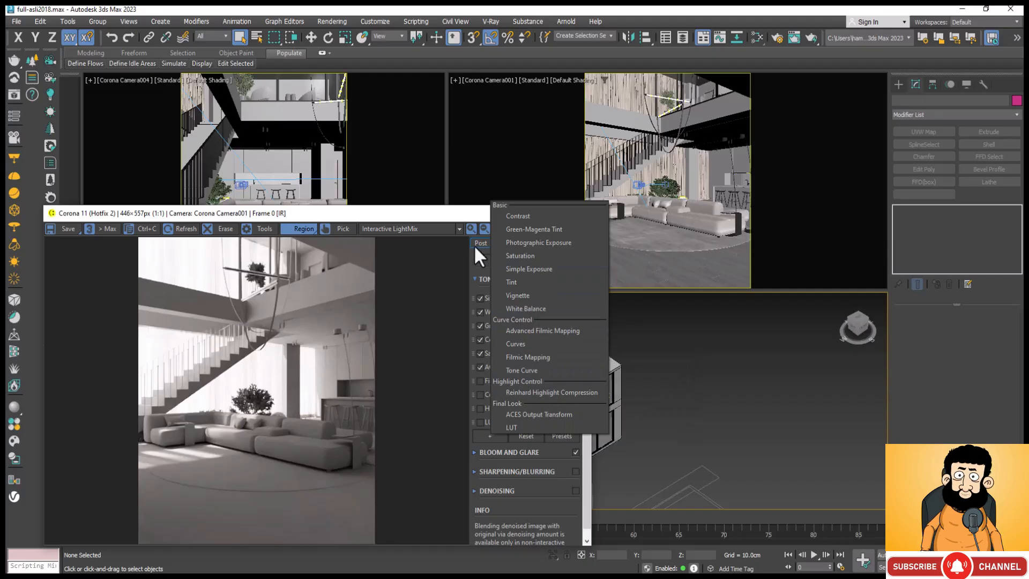
click(467, 214)
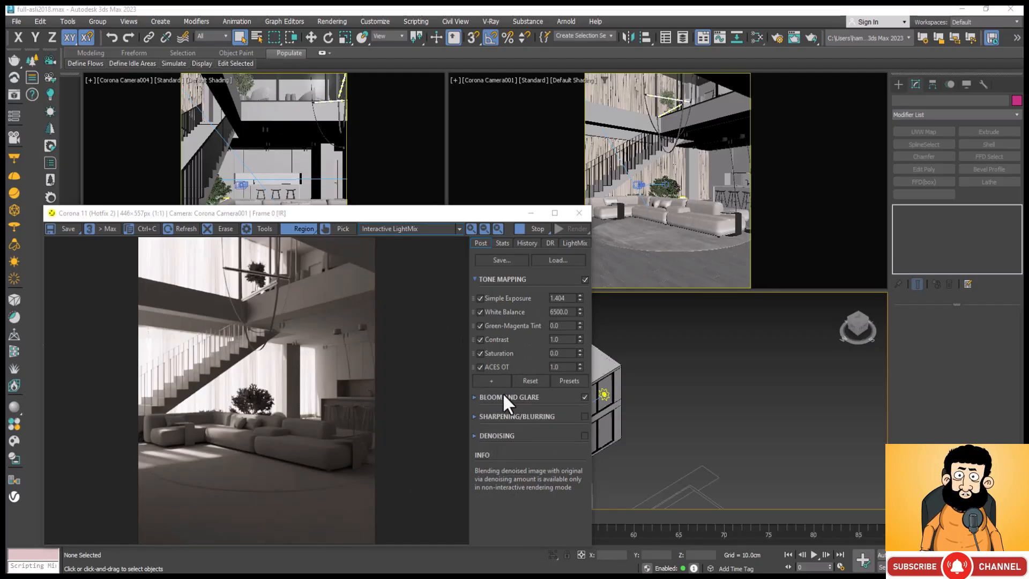
click(484, 380)
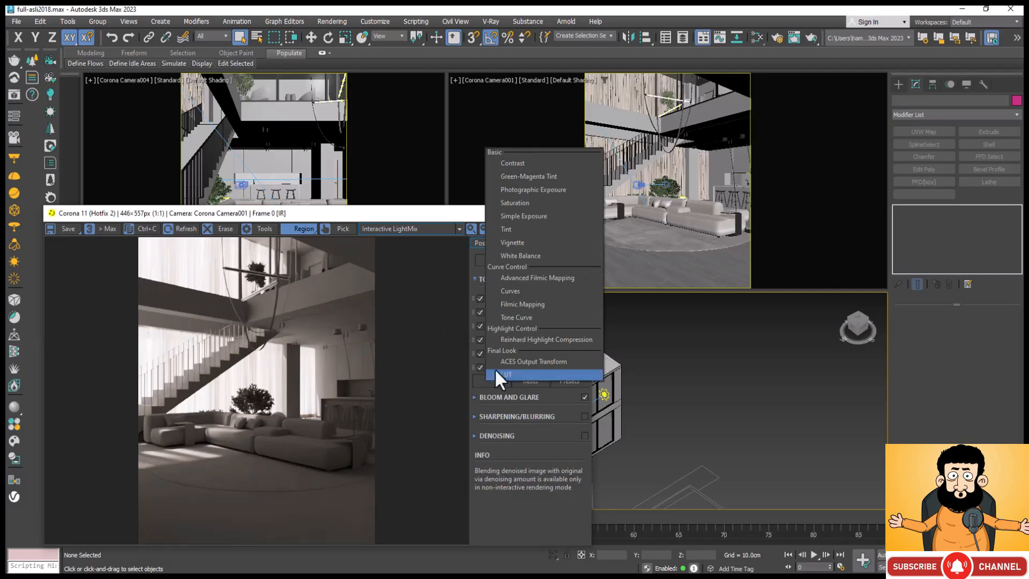
click(534, 292)
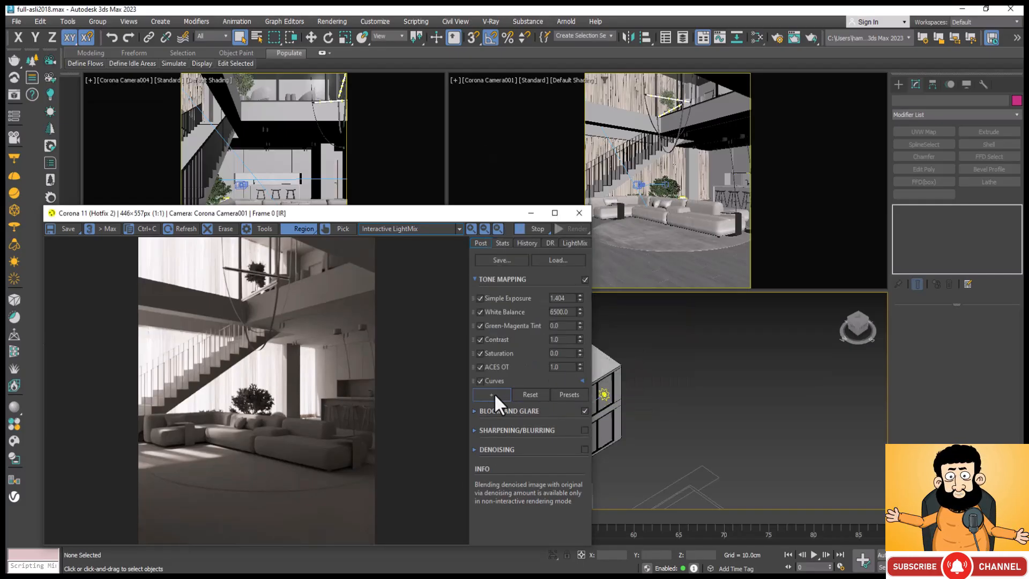
click(494, 393)
click(549, 317)
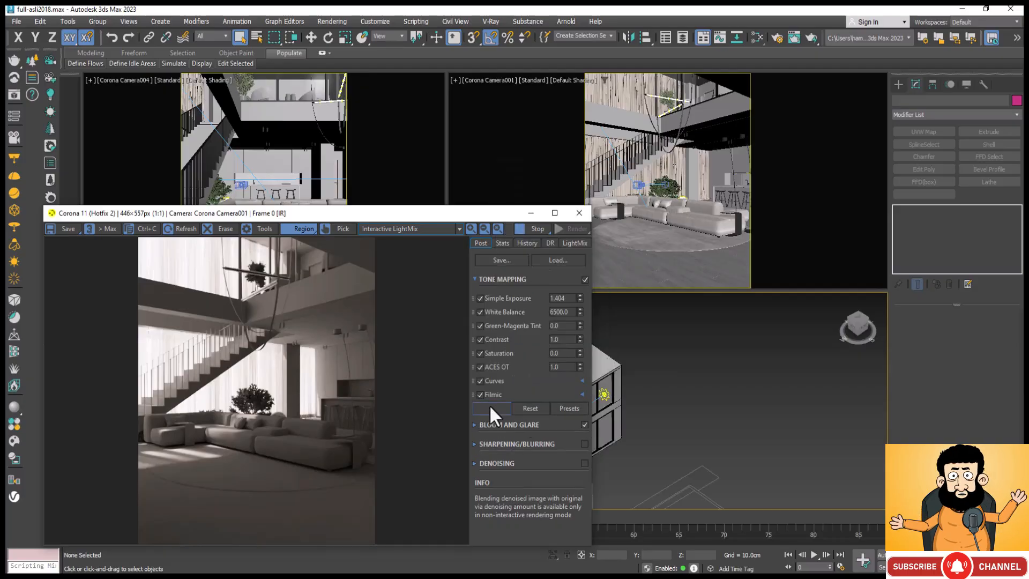
click(498, 407)
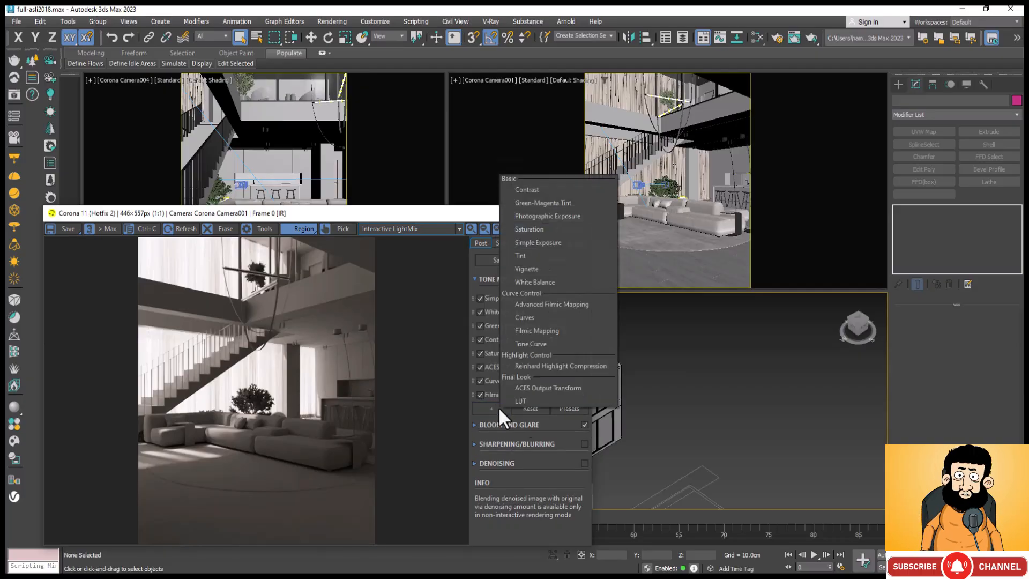
click(525, 399)
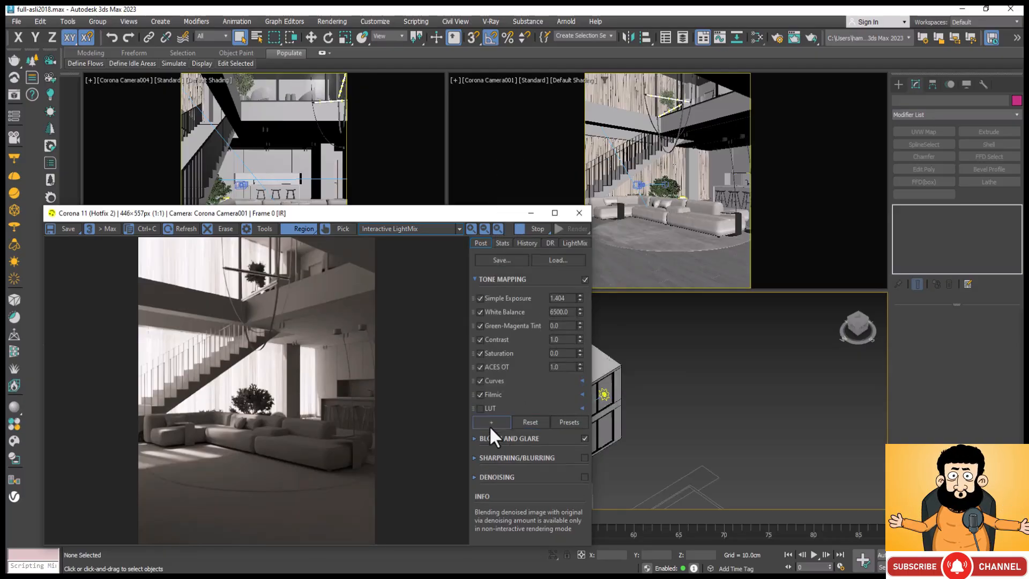
click(490, 423)
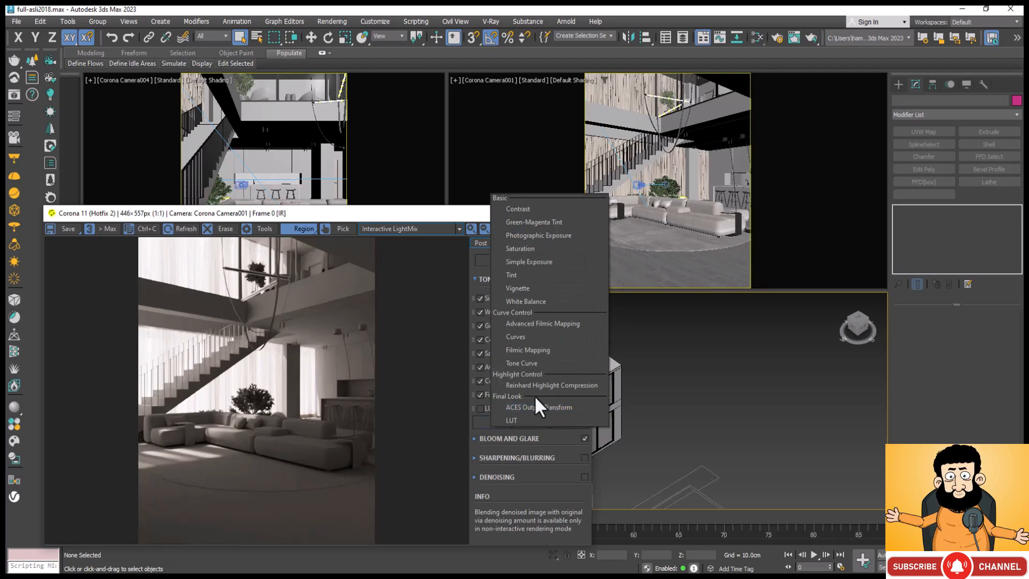
click(524, 374)
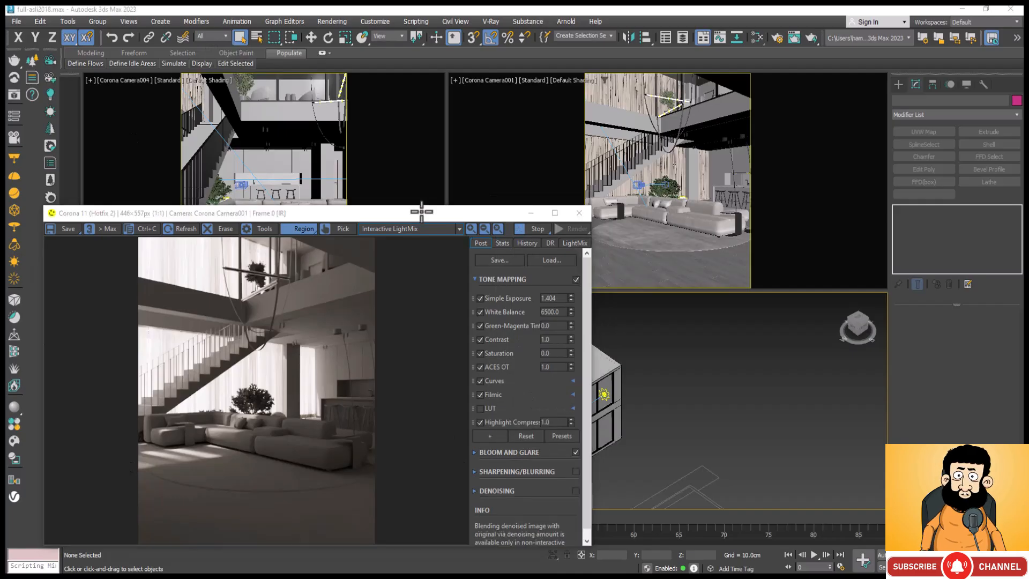
Enable the LUT operator and choose the Adanmq HDC_400+ LUT after trying HDC_100+
click(479, 408)
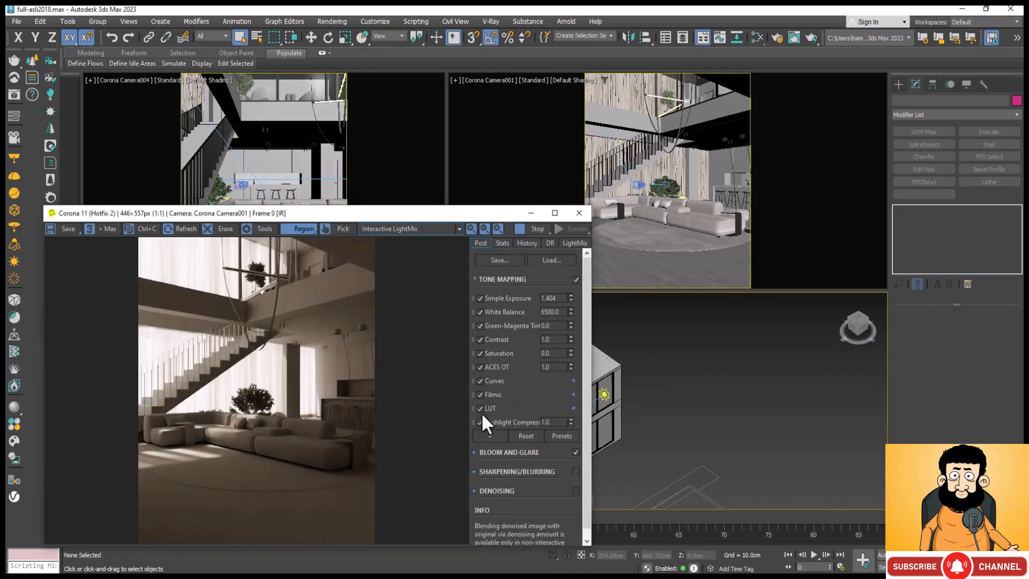
click(573, 408)
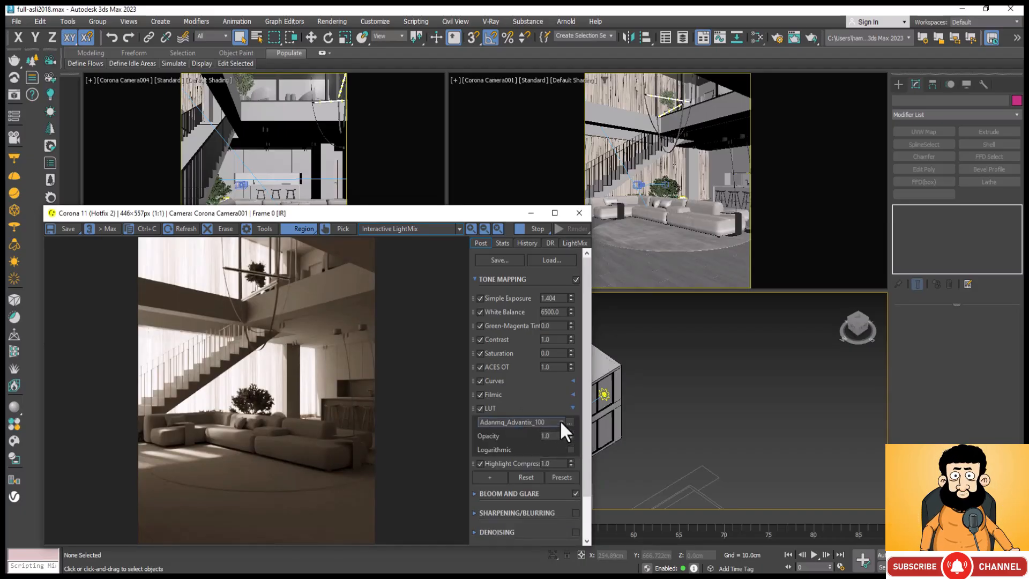
click(560, 422)
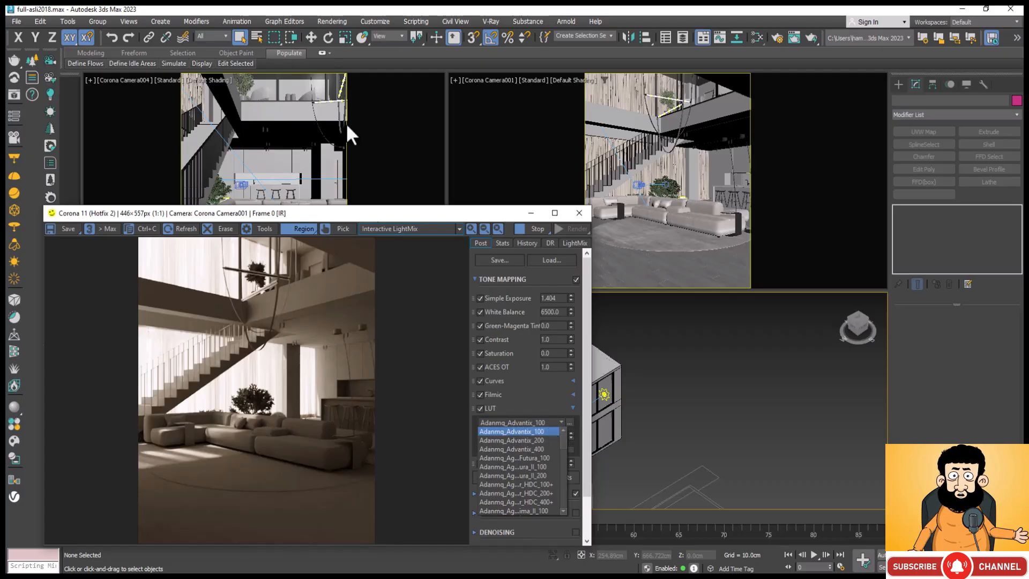
click(526, 432)
click(556, 422)
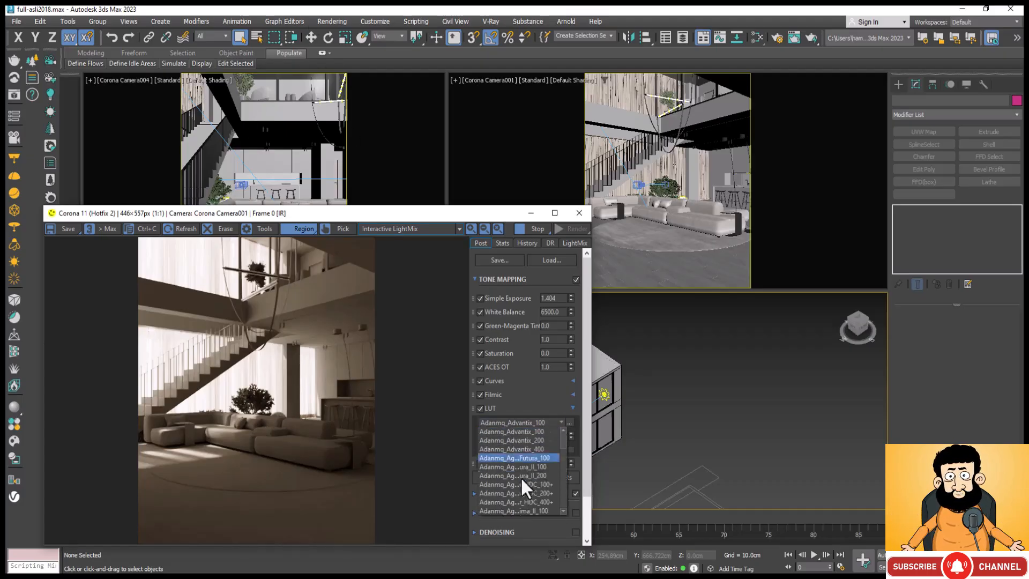
click(516, 484)
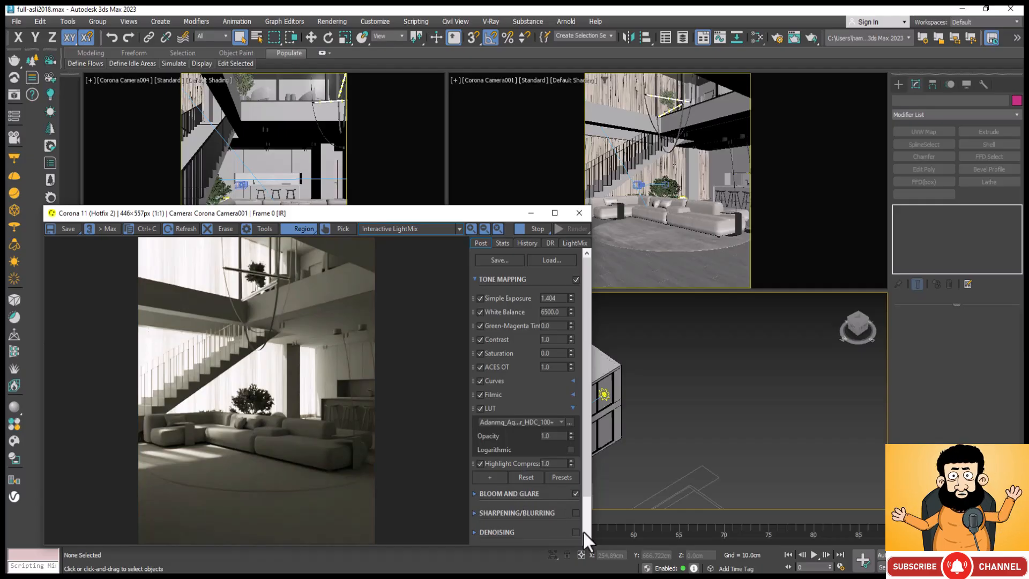
click(555, 421)
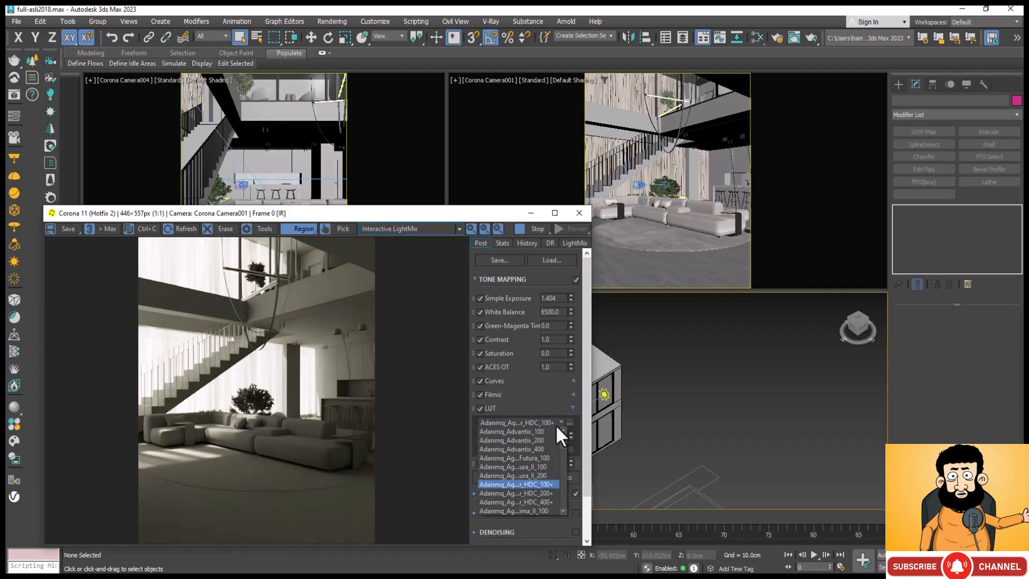
click(512, 504)
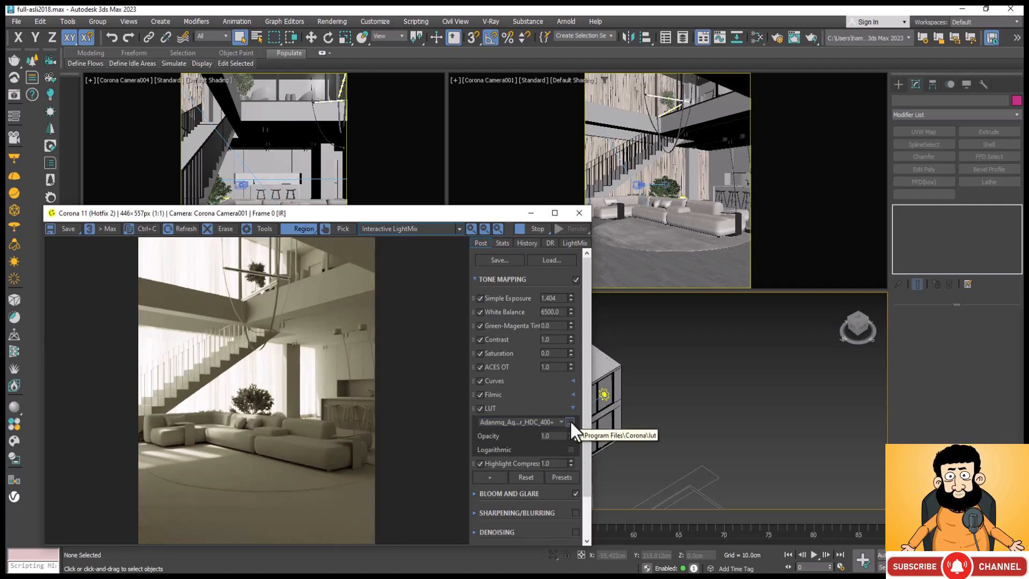
Load the custom LUT file uploads_files_4300810_Lut+2.cube from the project's int folder into the LUT operator
click(570, 421)
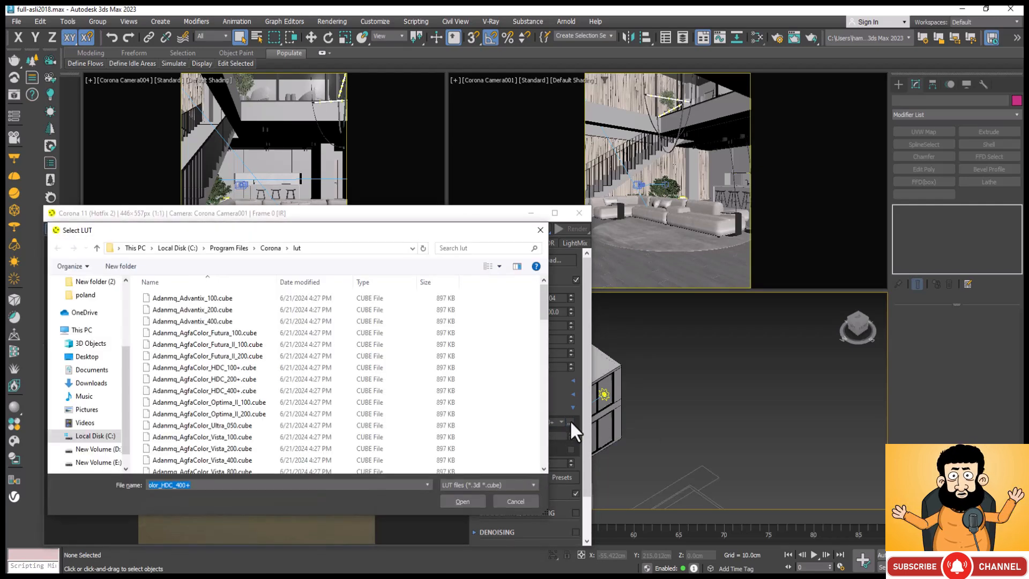
scroll(262, 342, down, 3)
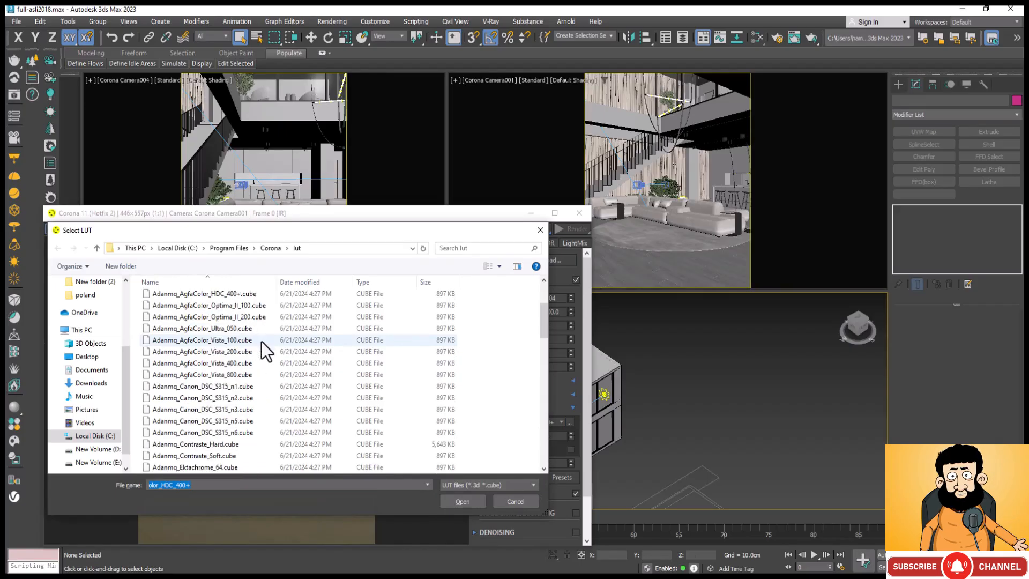
scroll(262, 342, down, 10)
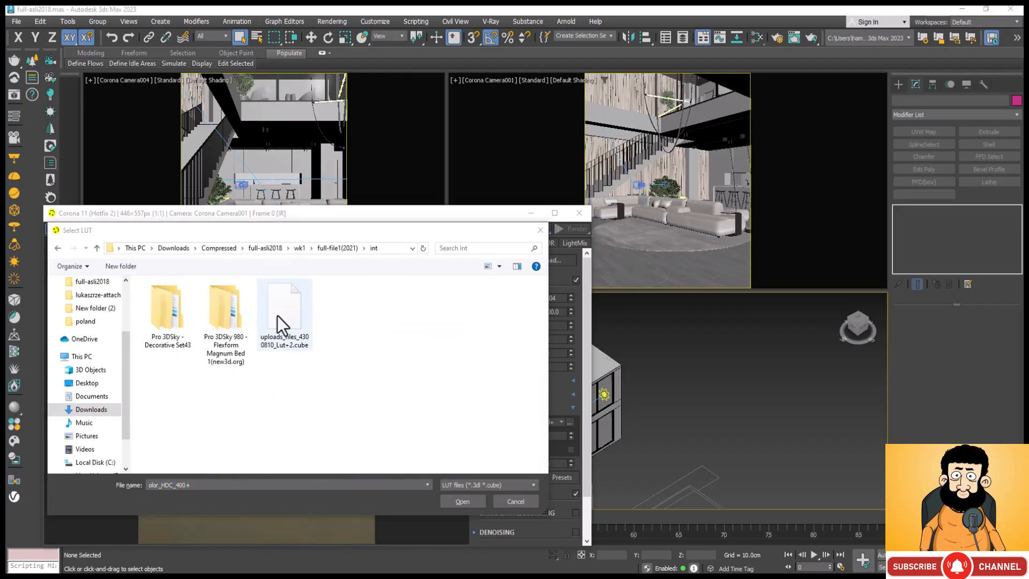
click(278, 316)
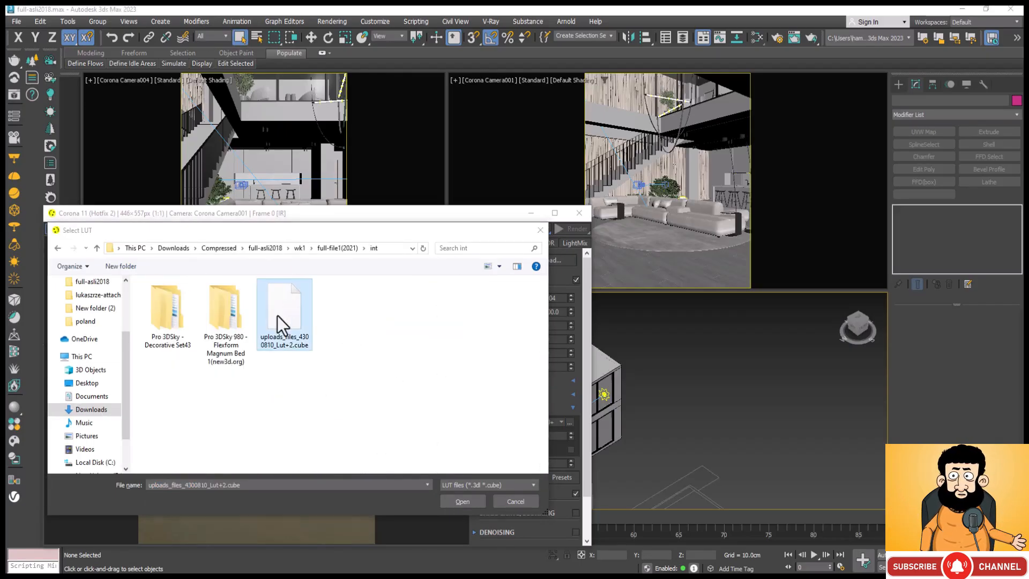
click(462, 501)
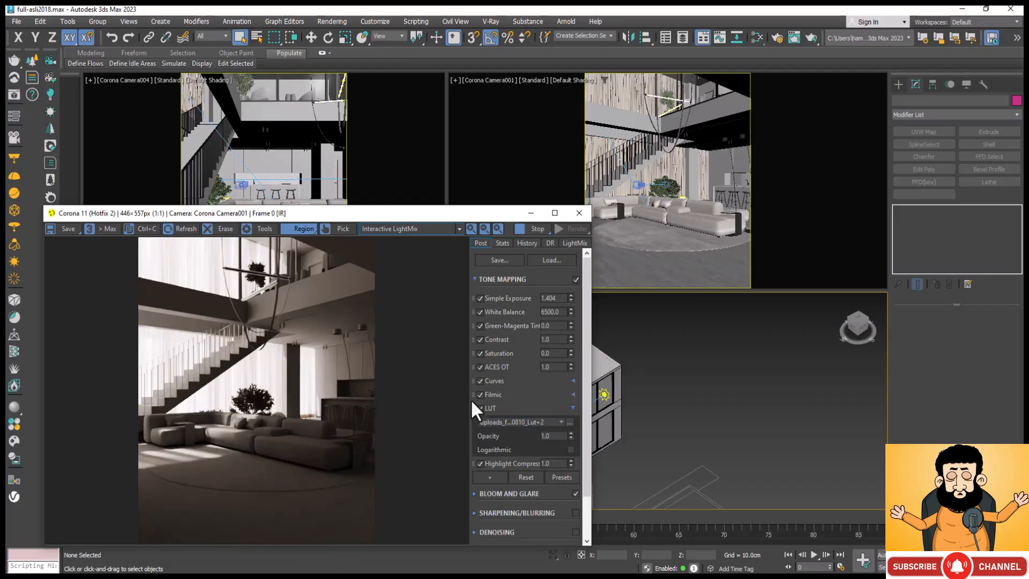
click(238, 37)
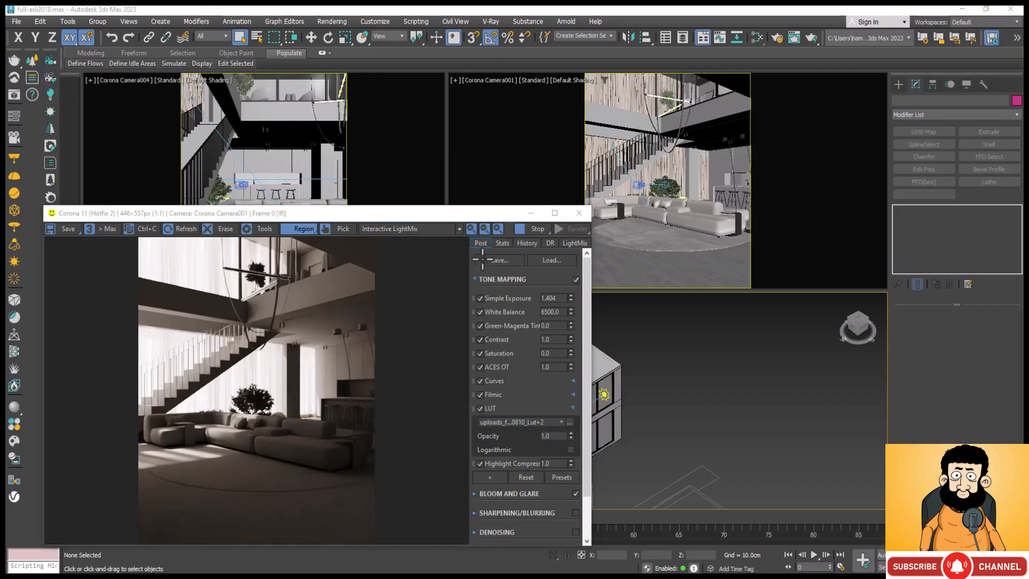
Set the tone mapping White Balance to 6000 and raise Simple Exposure to 1.76
double_click(556, 311)
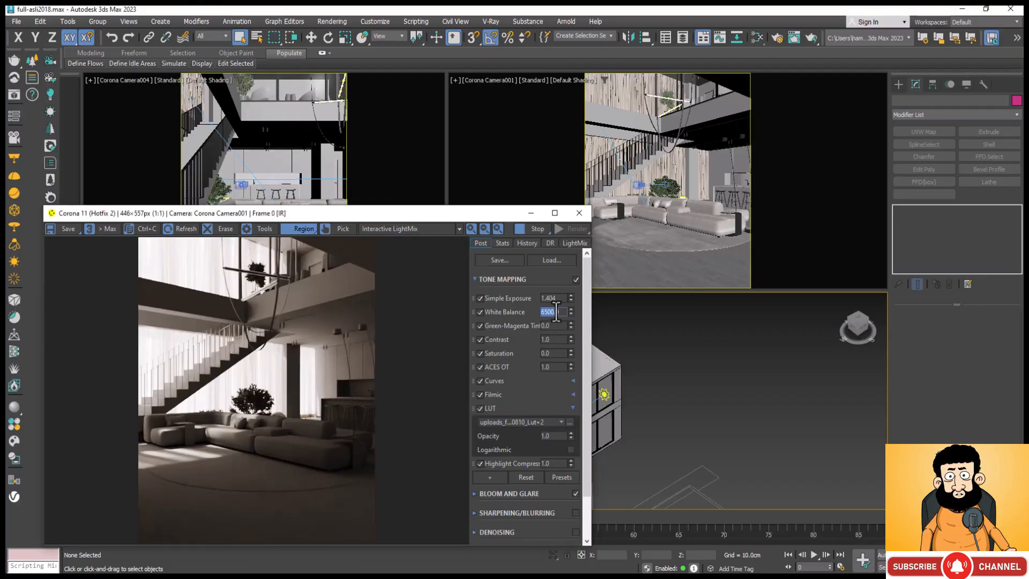
text(6000)
key(Return)
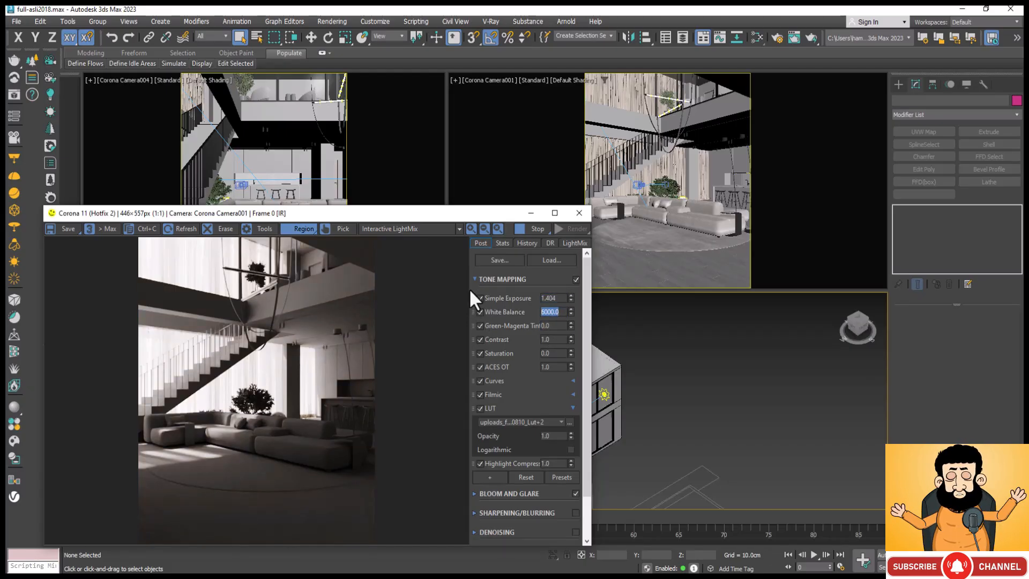
click(531, 395)
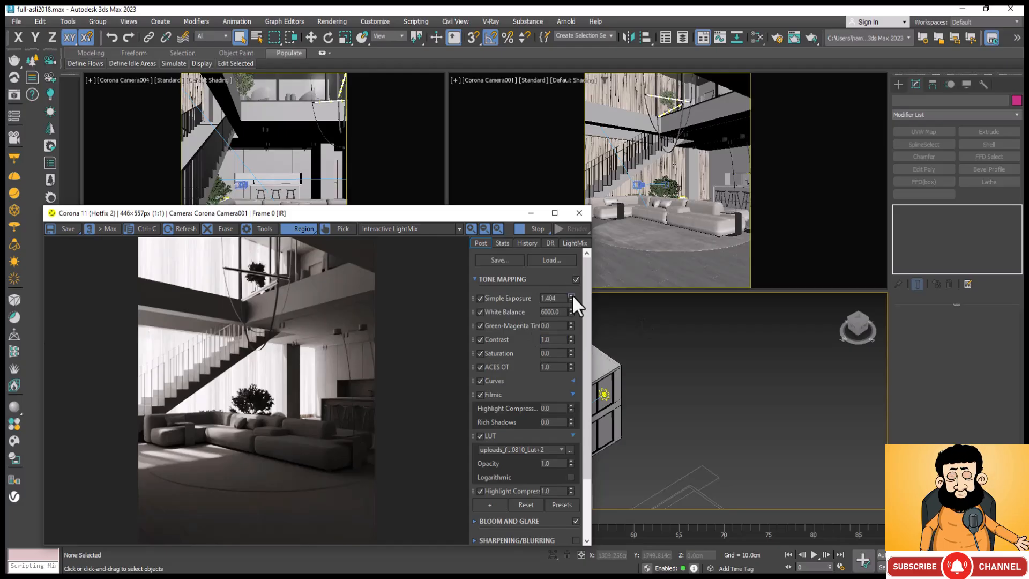
drag(571, 296, 577, 269)
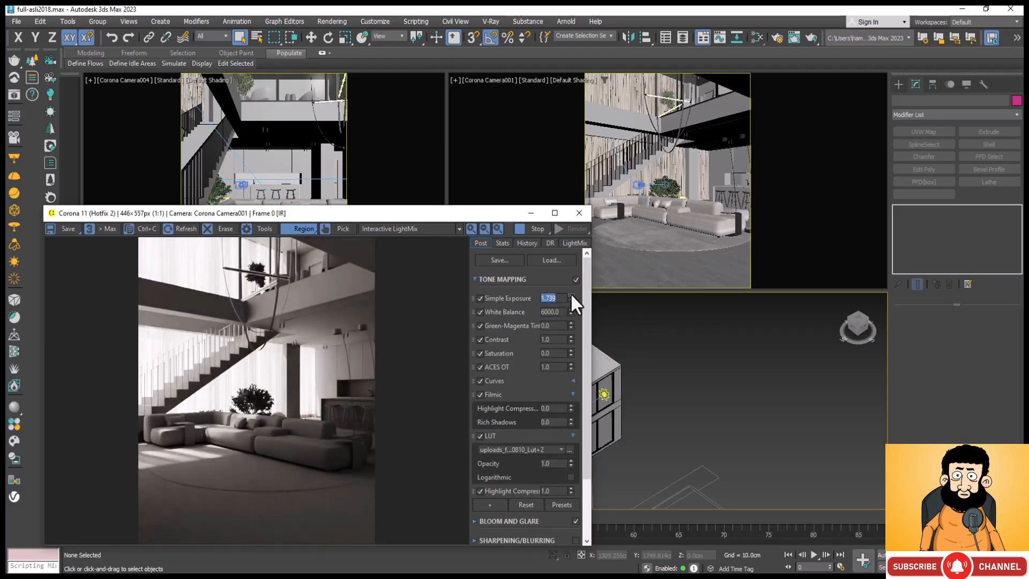
click(571, 296)
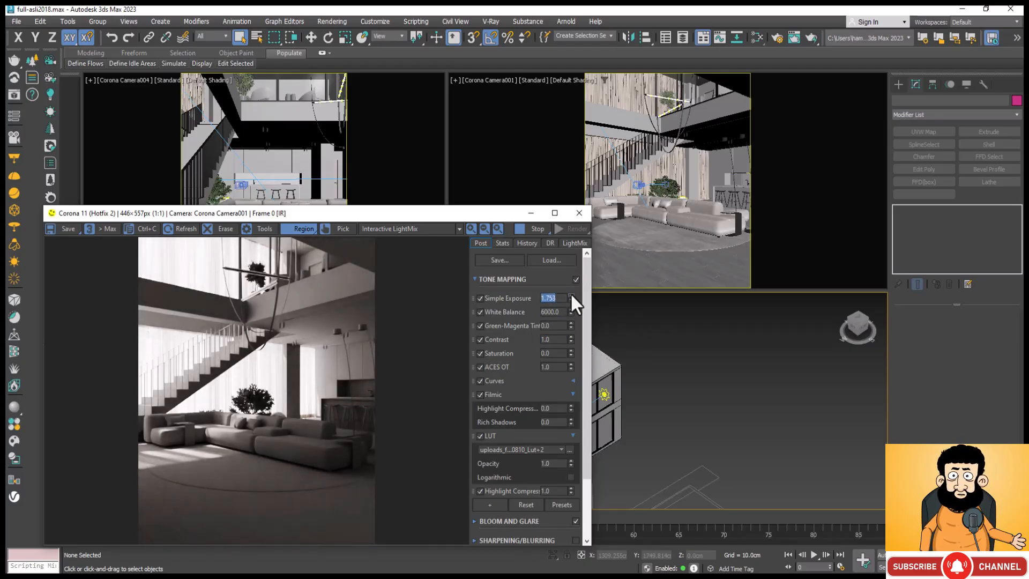
click(239, 37)
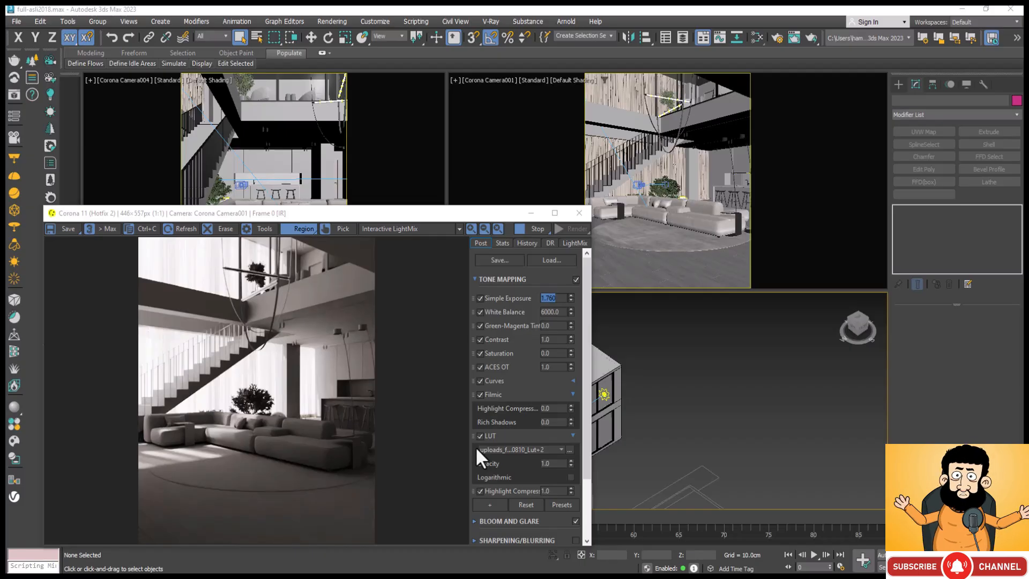
Set the LUT operator's opacity to 0.8 and collapse the Filmic settings
double_click(558, 464)
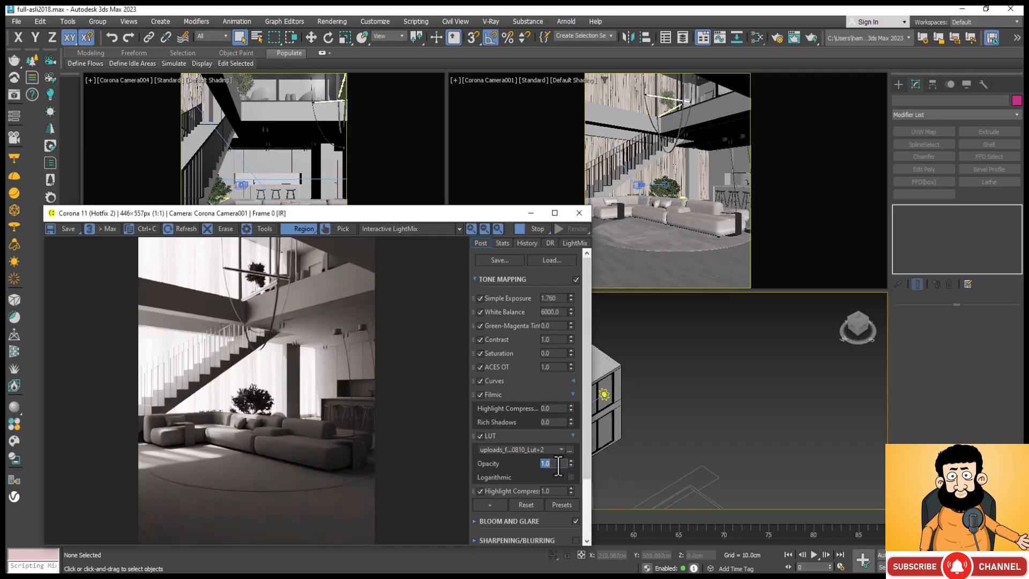
text(0.8)
key(Return)
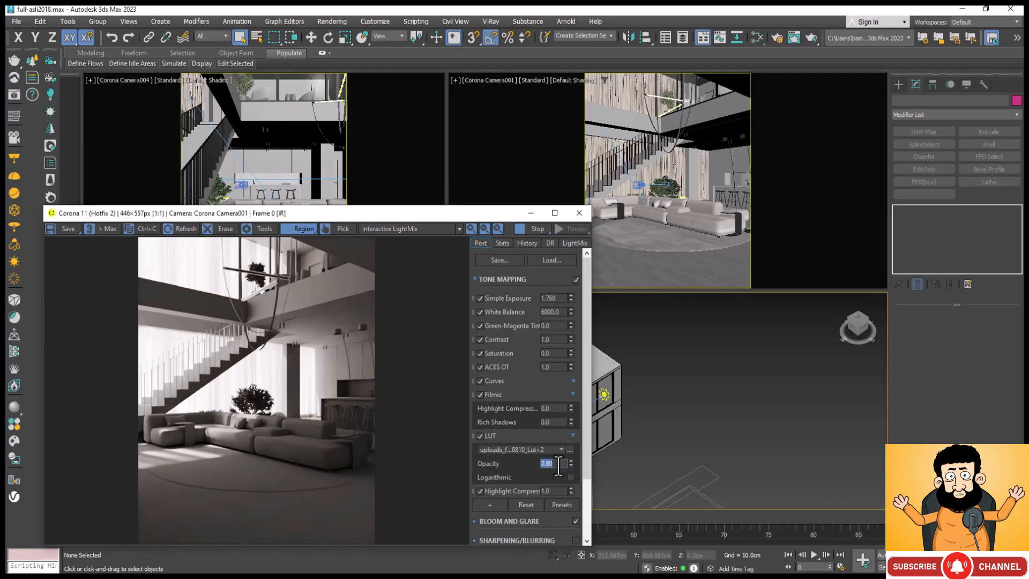
click(536, 391)
click(233, 31)
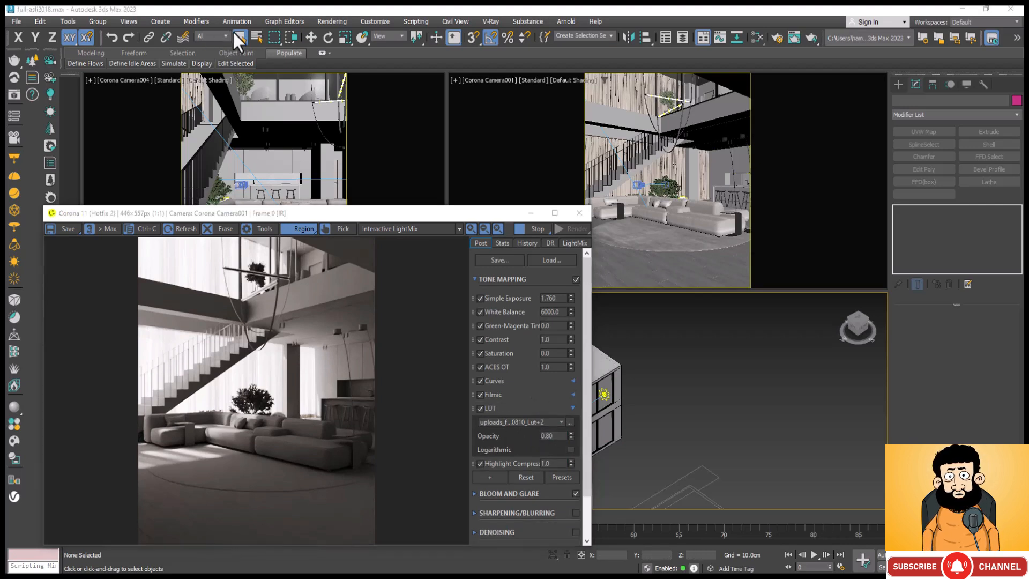
Expand the Curves operator and lift the middle of the brightness curve slightly with a new point
click(574, 378)
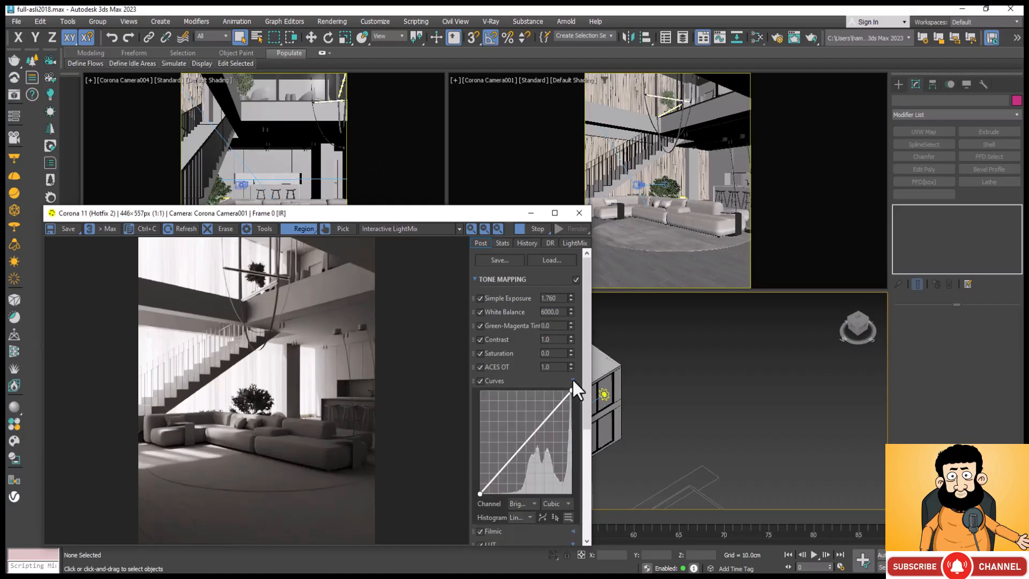
click(529, 434)
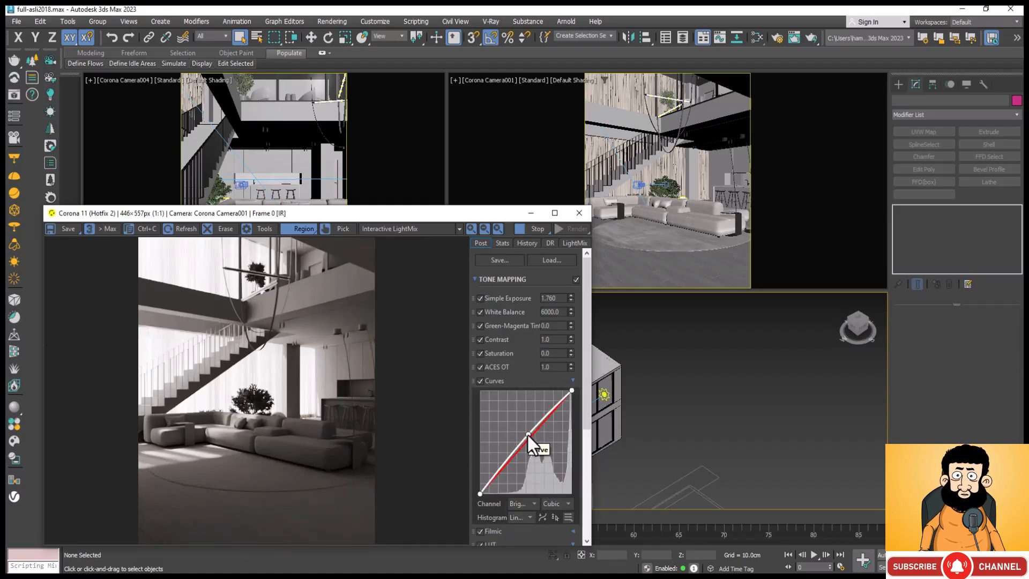
mouse_move(529, 433)
mouse_down()
mouse_move(544, 445)
mouse_move(532, 432)
mouse_up()
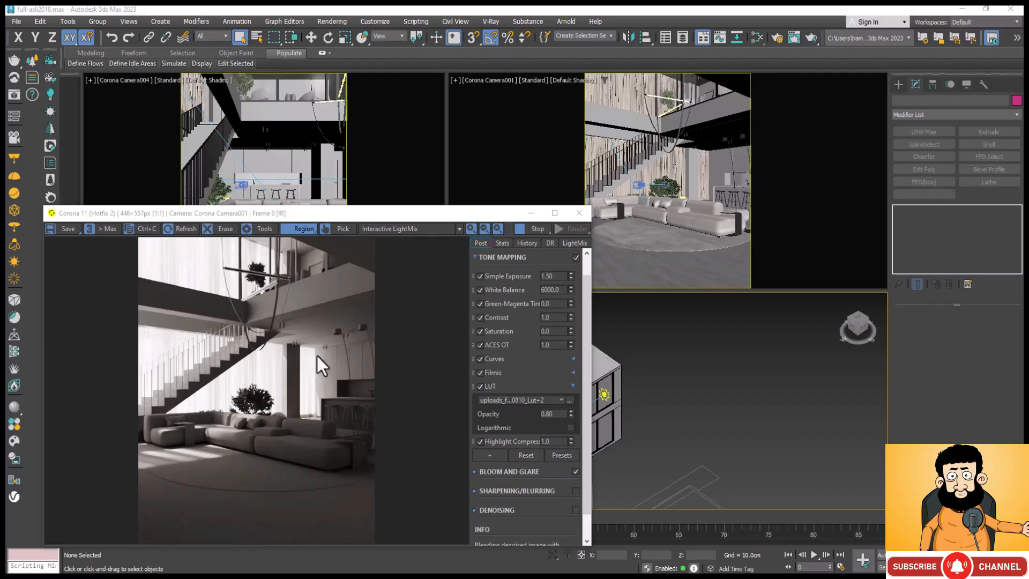
Inspect the bright window area in the render, set Highlight Compression to 1.3 and expand the Filmic settings
scroll(296, 359, up, 2)
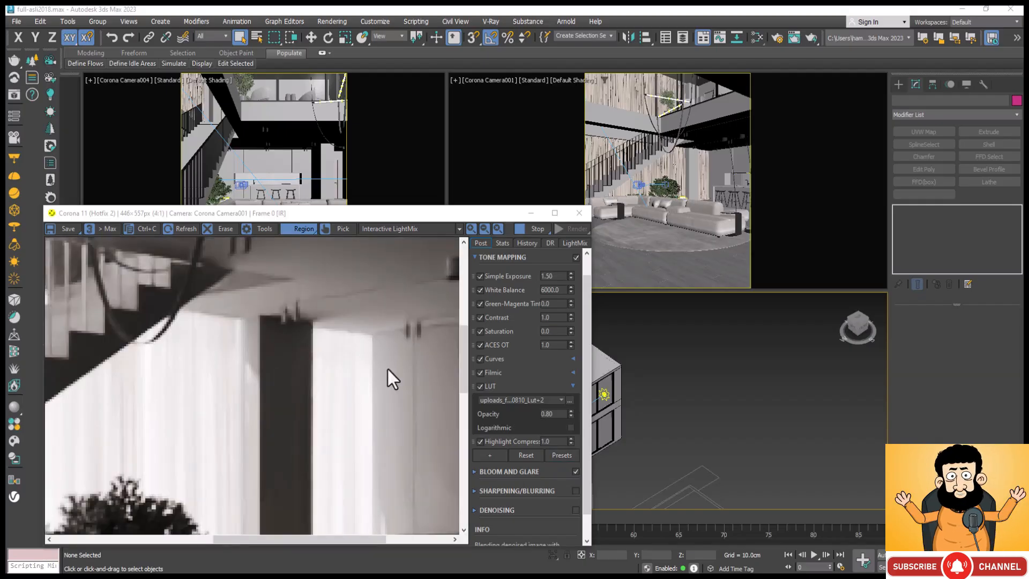
scroll(340, 338, down, 1)
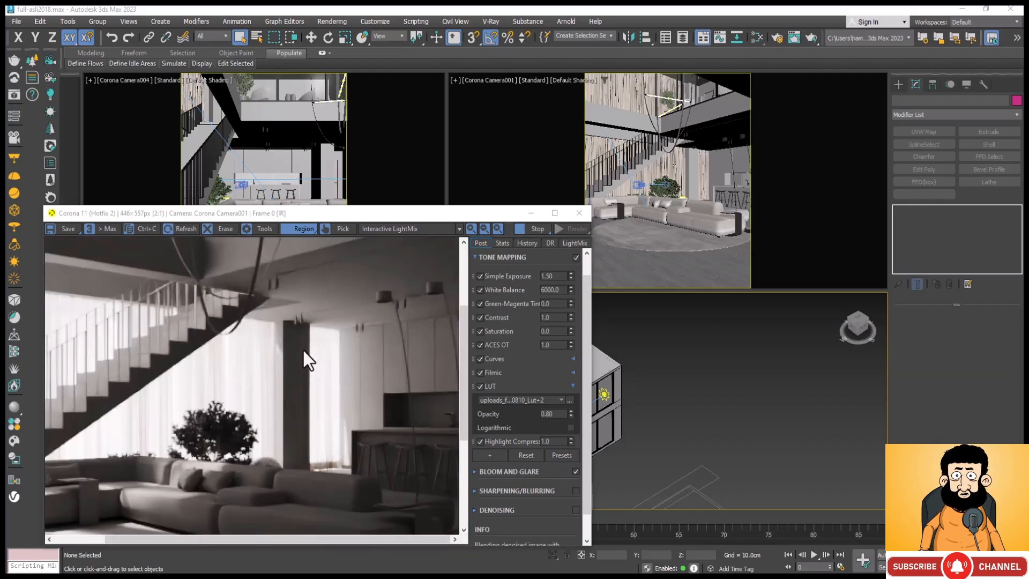
scroll(303, 357, down, 1)
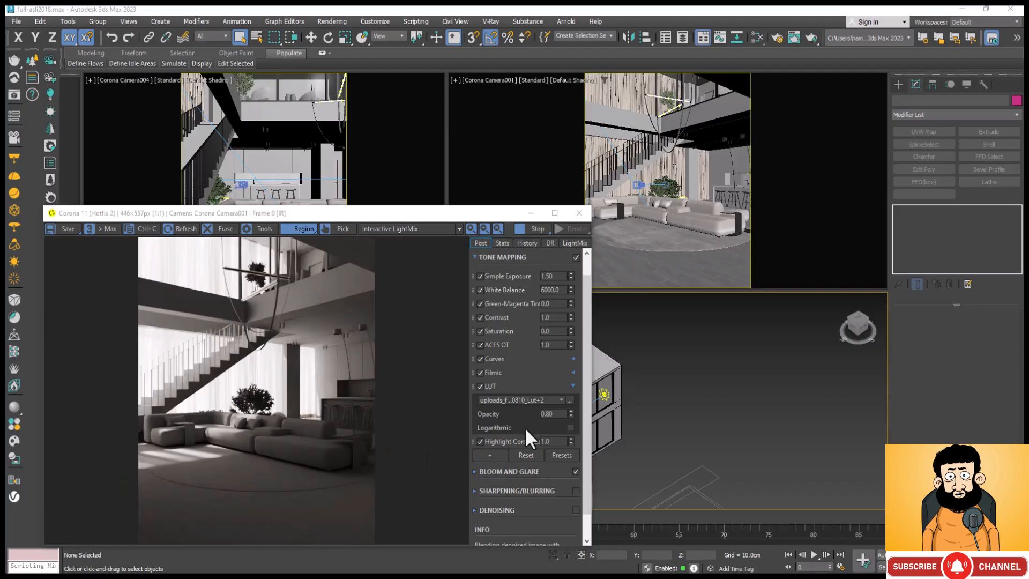
double_click(552, 440)
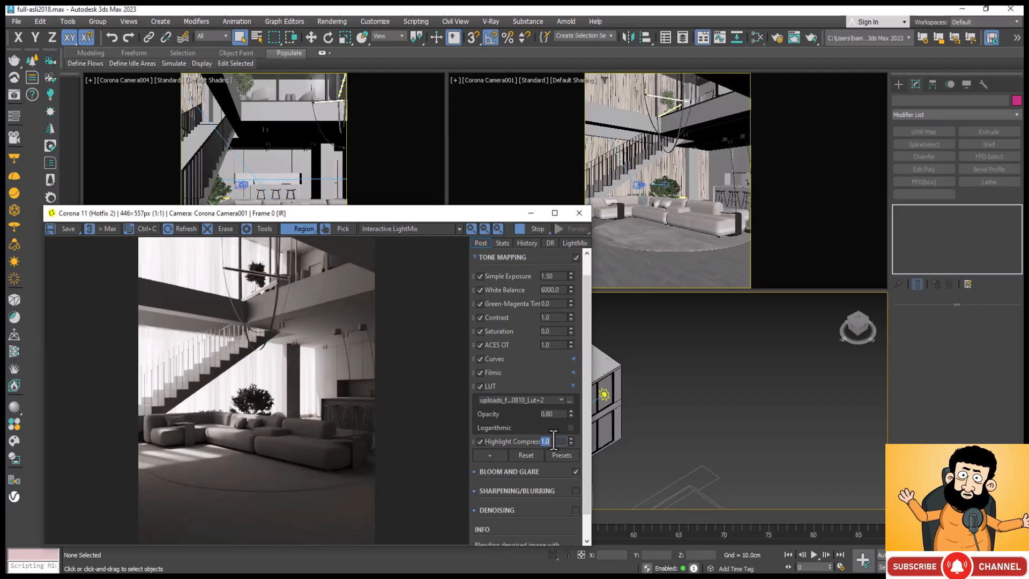
text(1.)
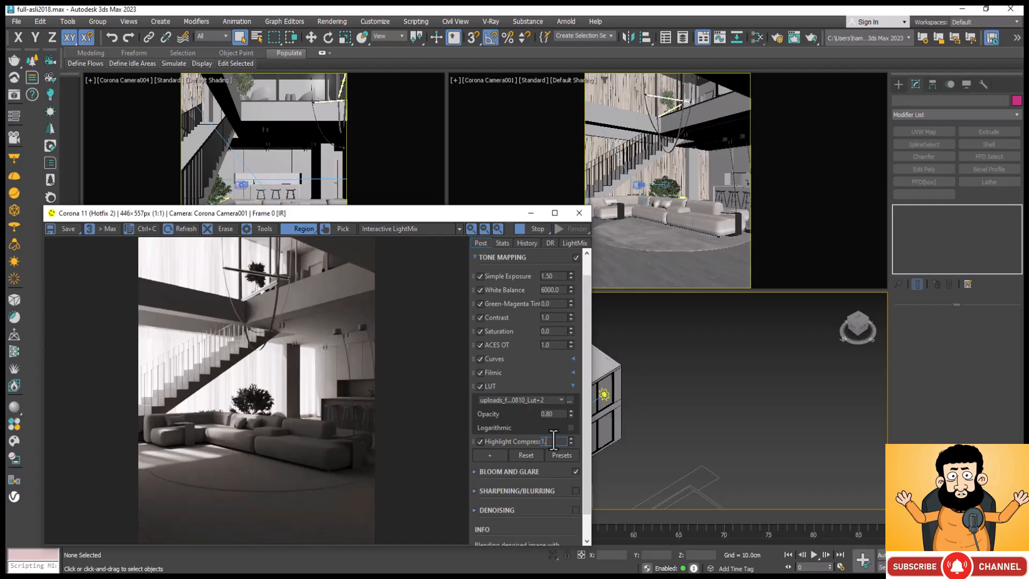
text(30)
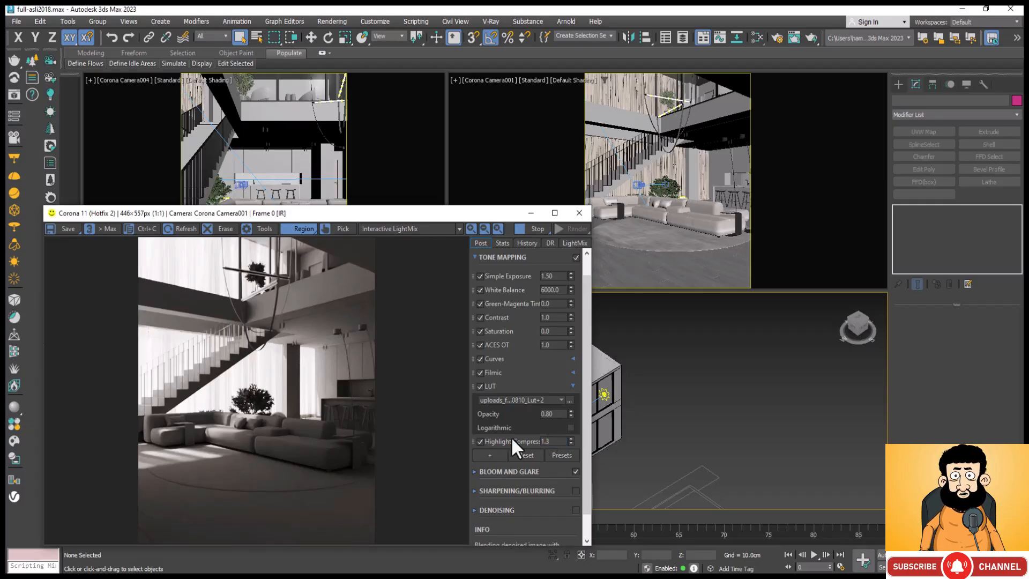
click(536, 371)
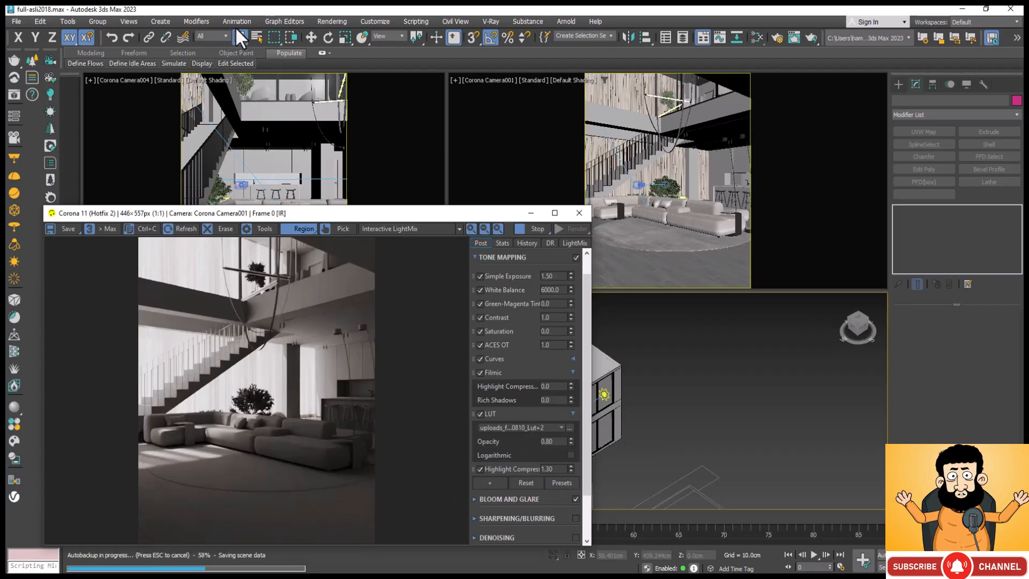
Set the Corona Sun001 intensity to 0.15 in LightMix
click(571, 243)
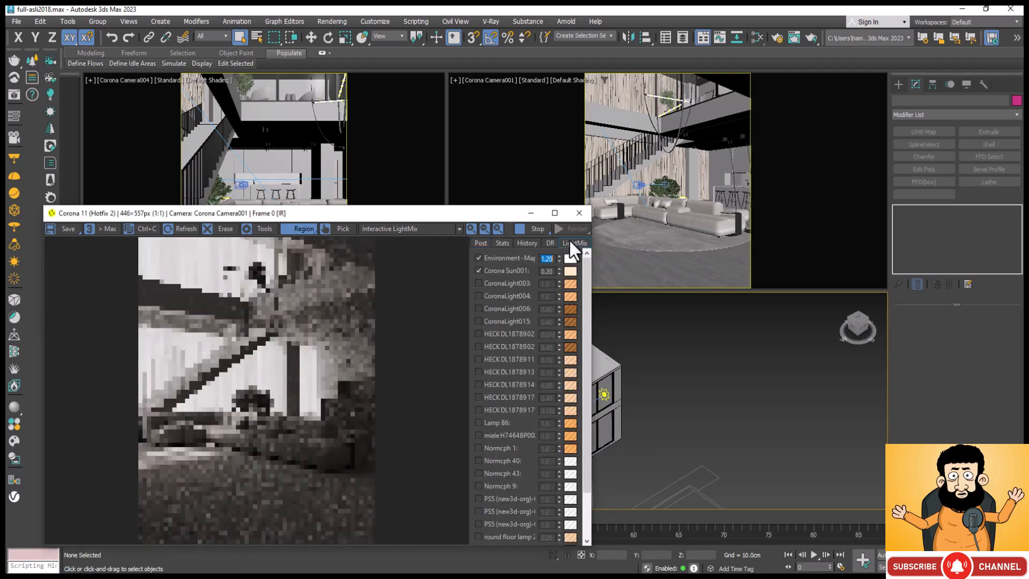
double_click(546, 271)
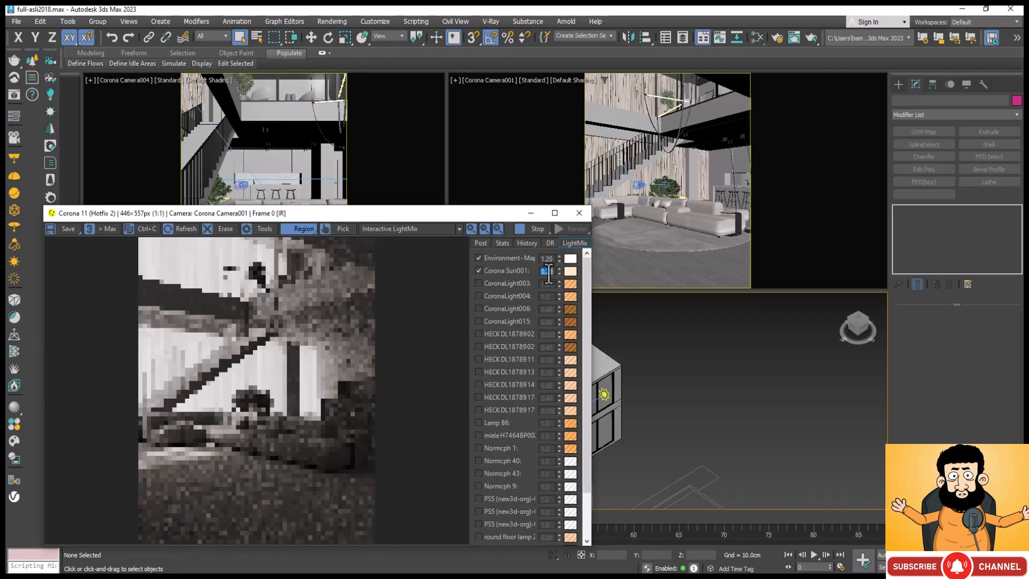
text(0.)
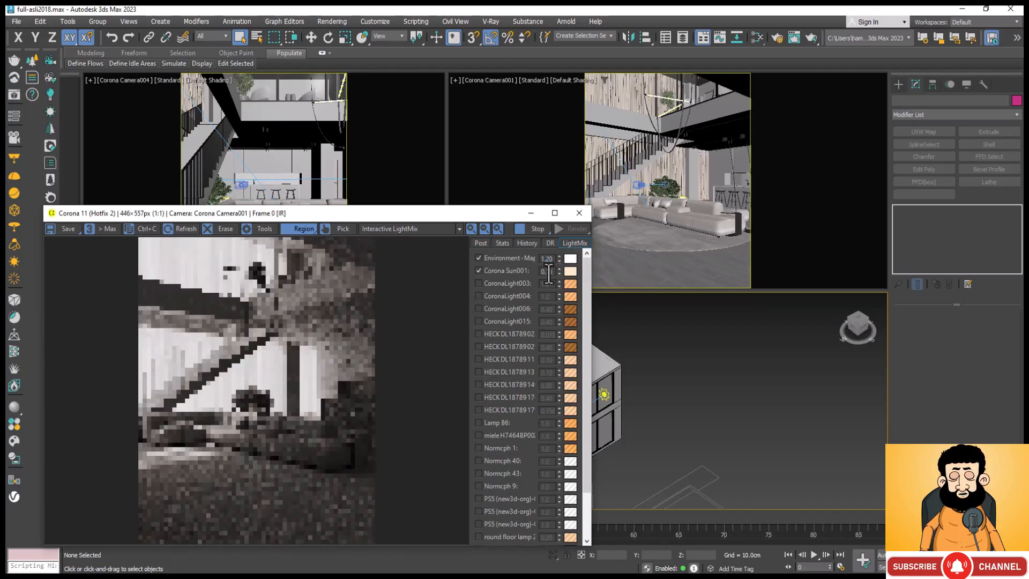
key(Return)
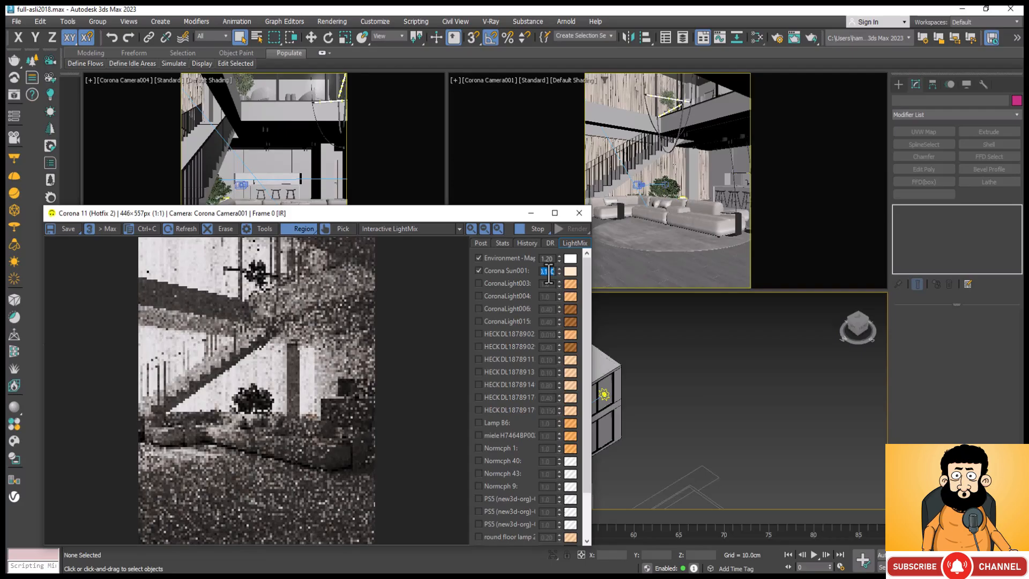
click(642, 323)
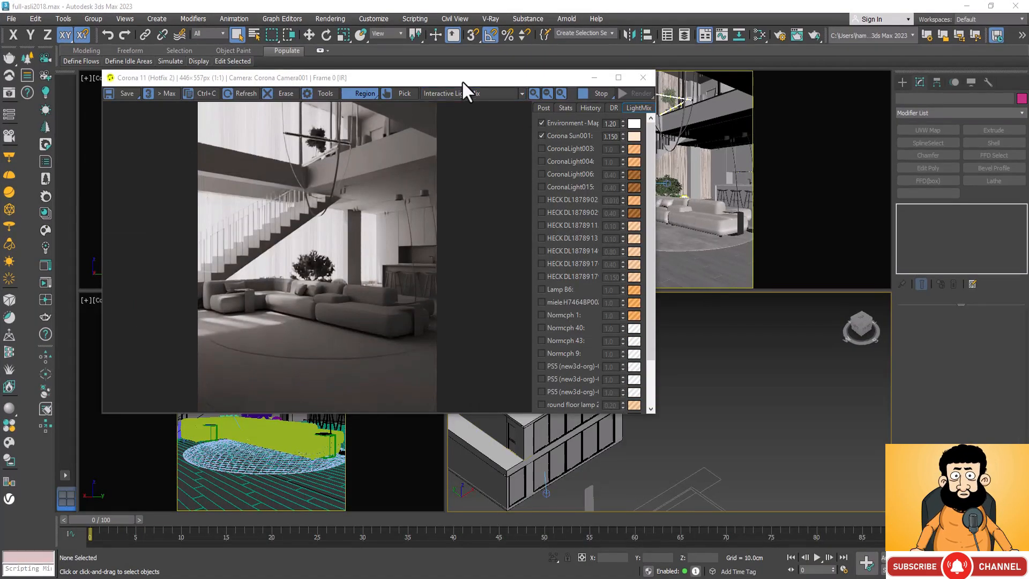
Review the tone mapping settings and the Corona Sun001 light color in LightMix, keeping the color as it is
drag(461, 77, 442, 117)
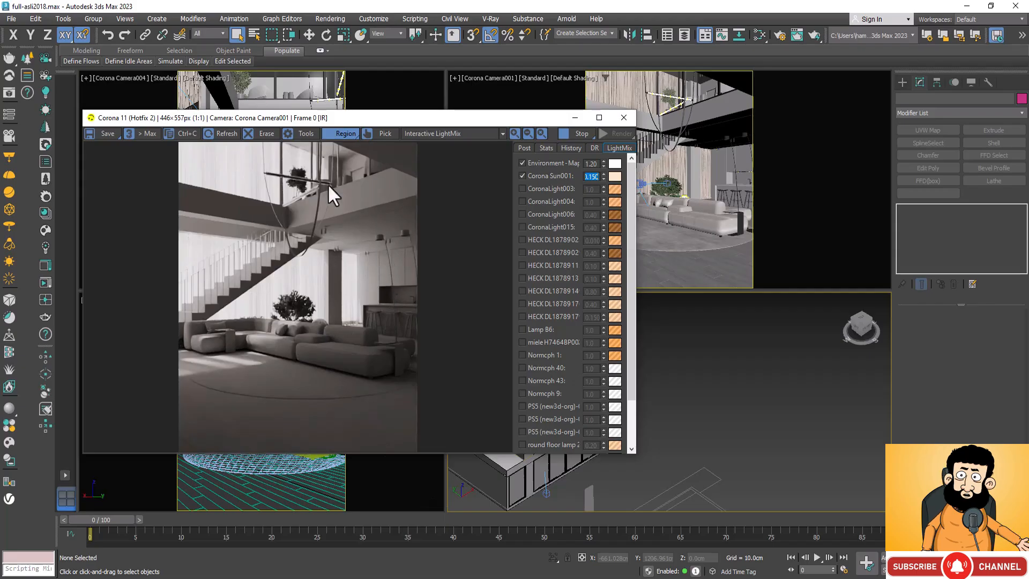
click(520, 147)
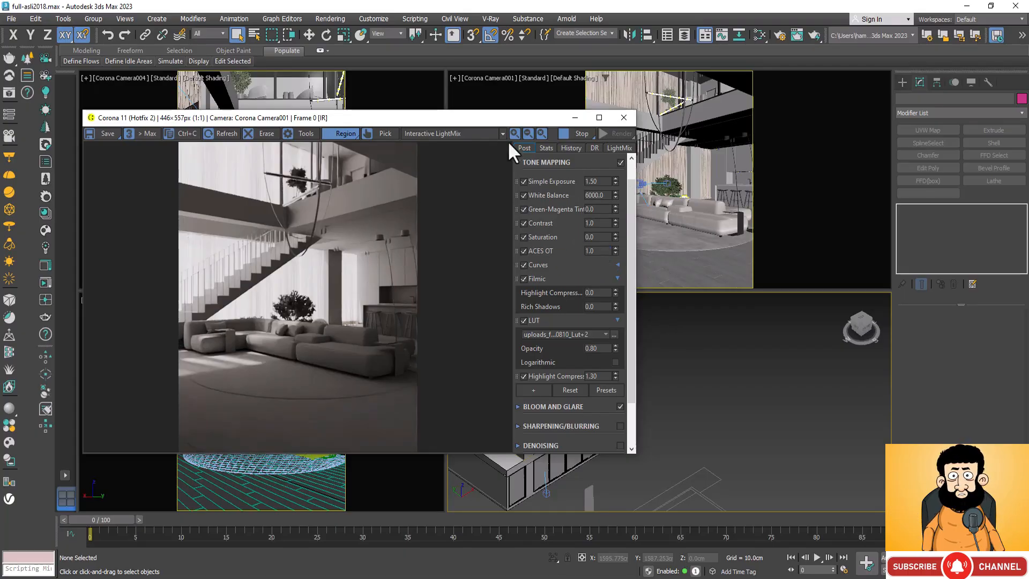
click(620, 148)
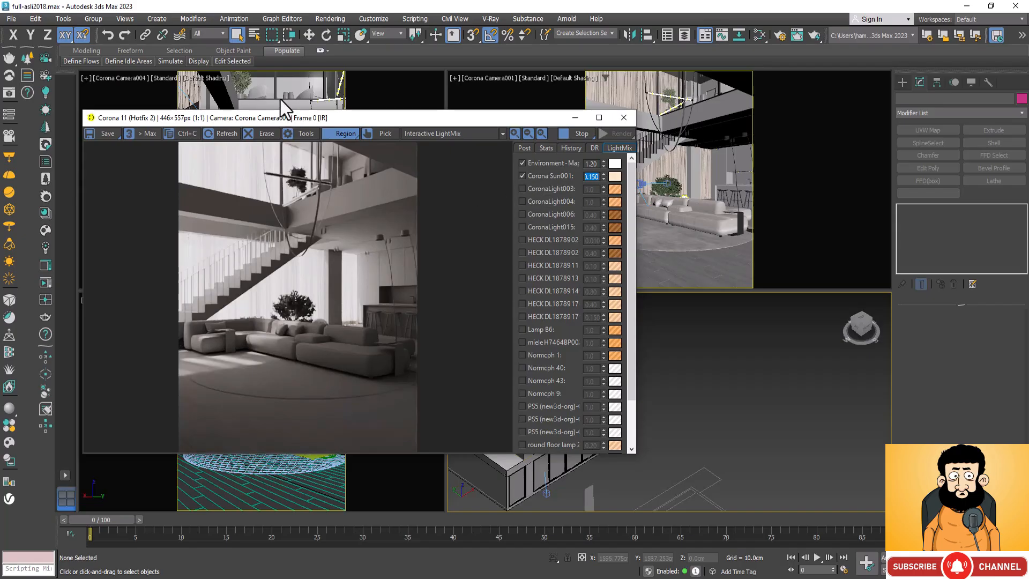
click(615, 176)
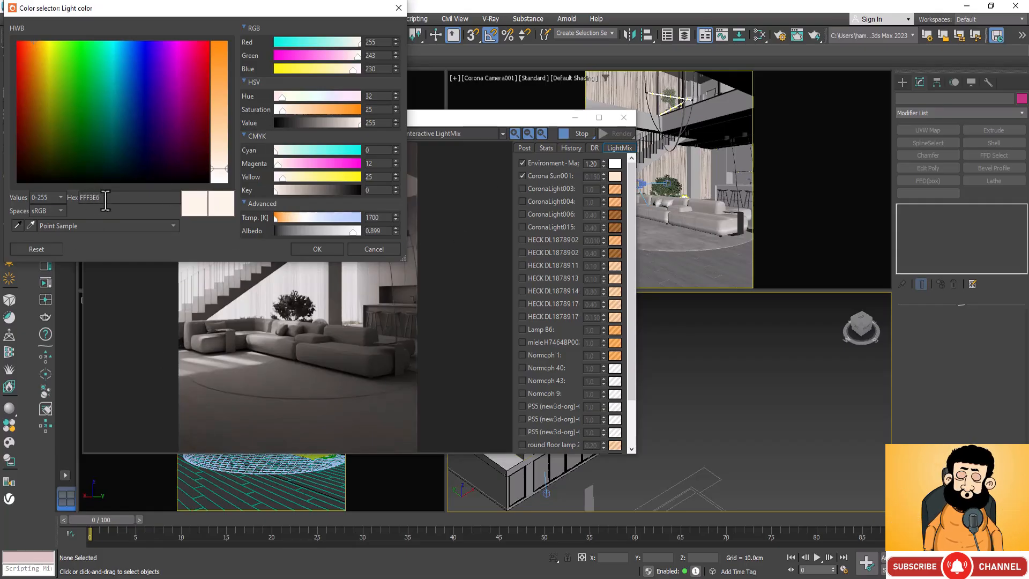
click(317, 251)
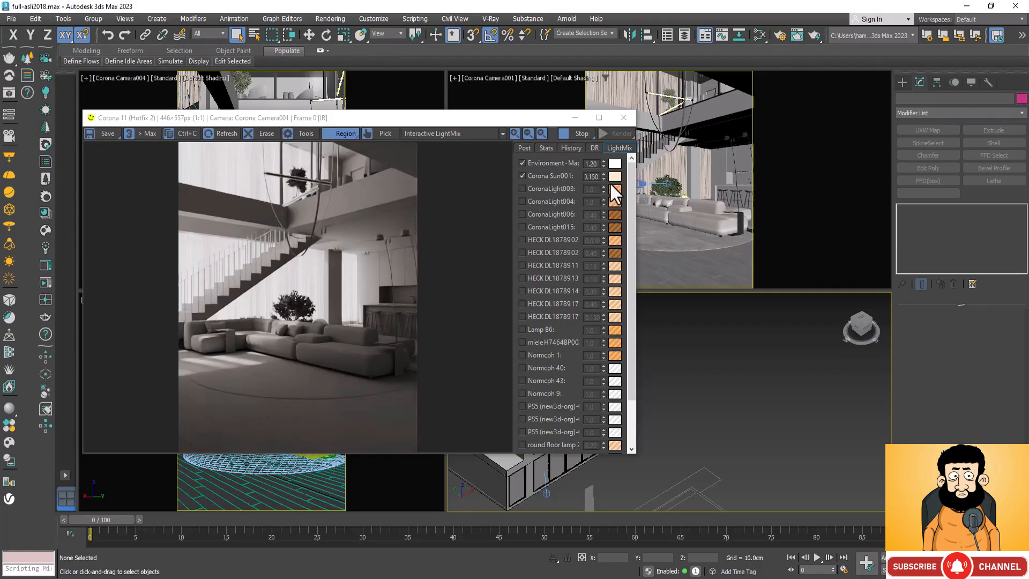
Enable CoronaLight003 in LightMix and set its intensity to 0.5
click(523, 188)
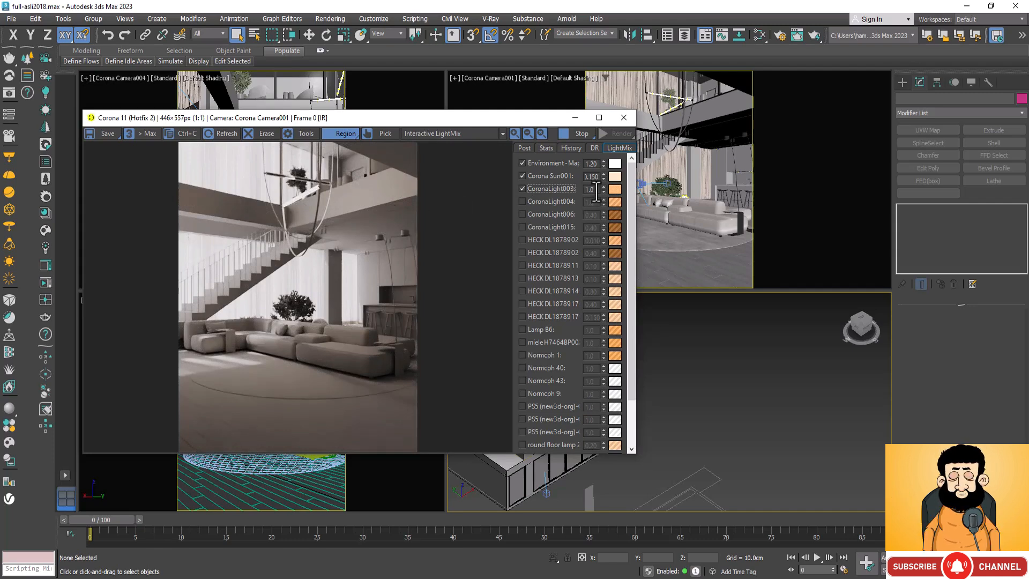
double_click(596, 190)
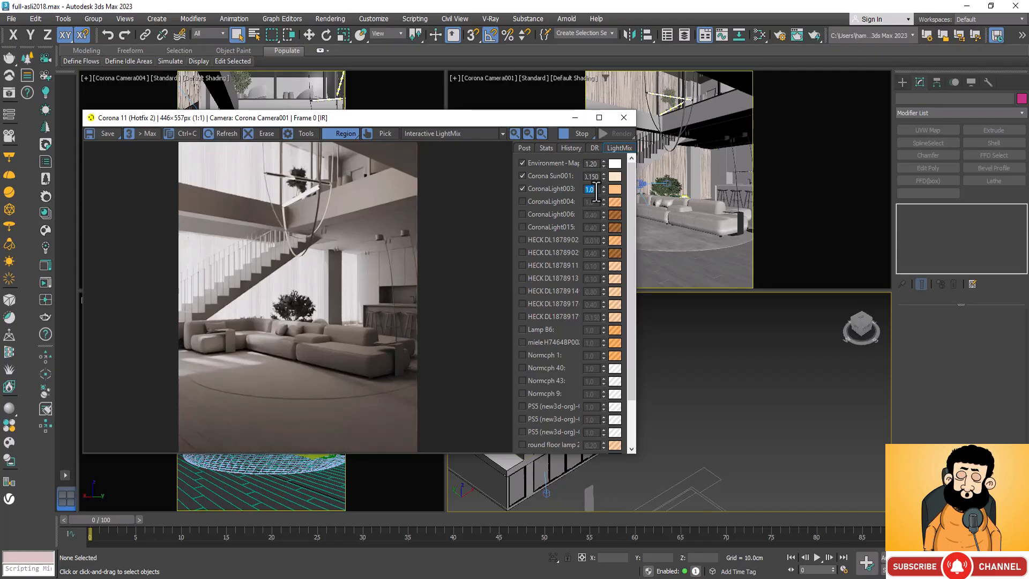
text(0.5)
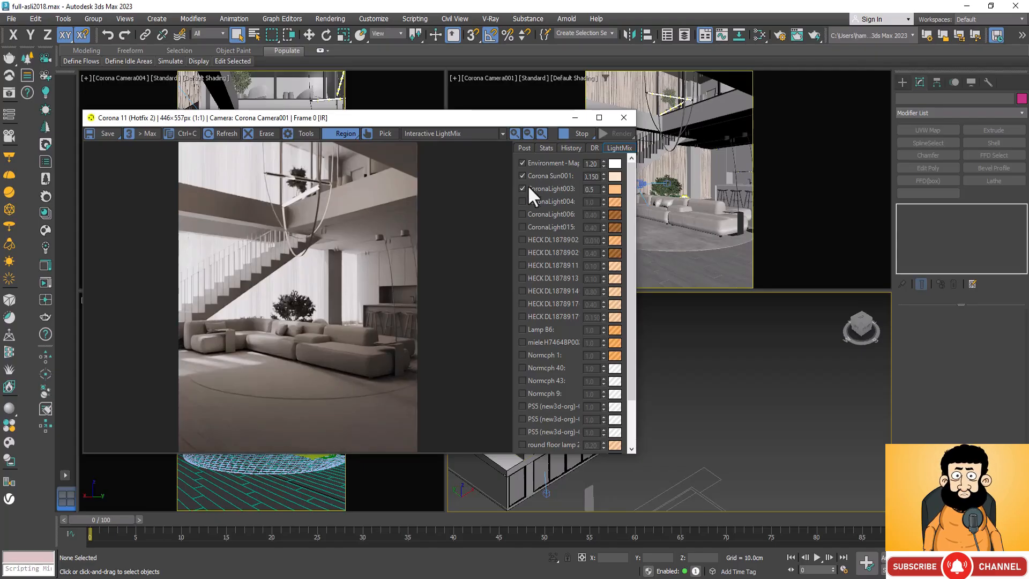
click(755, 369)
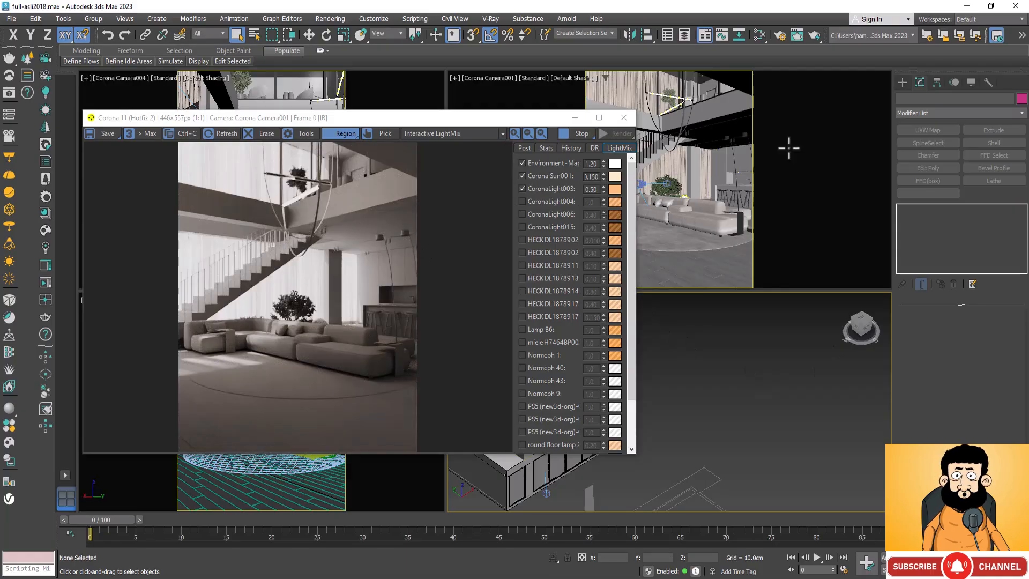
Review the light color of CoronaLight003 in the color selector, keeping the color as it is
click(614, 190)
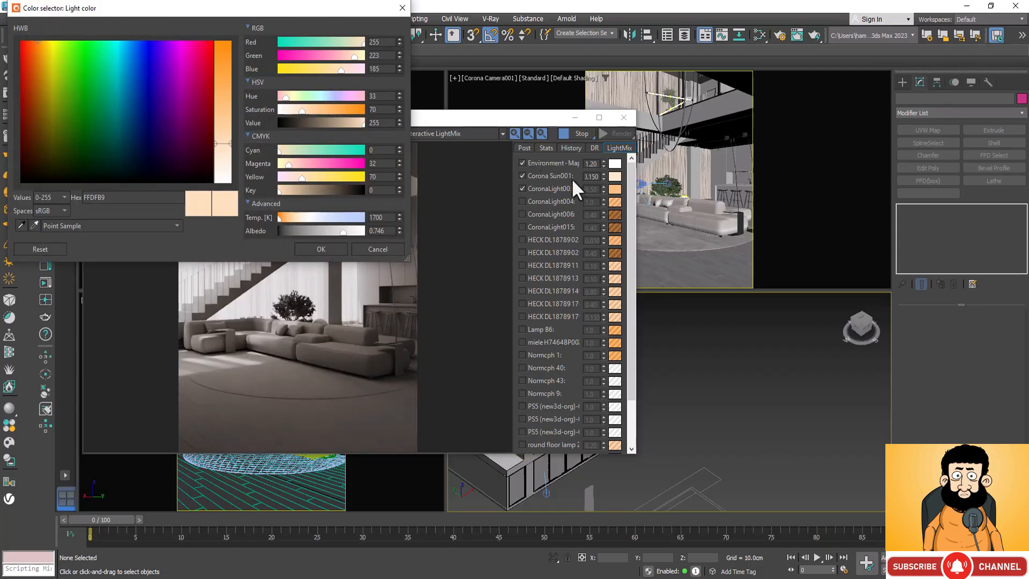
click(401, 8)
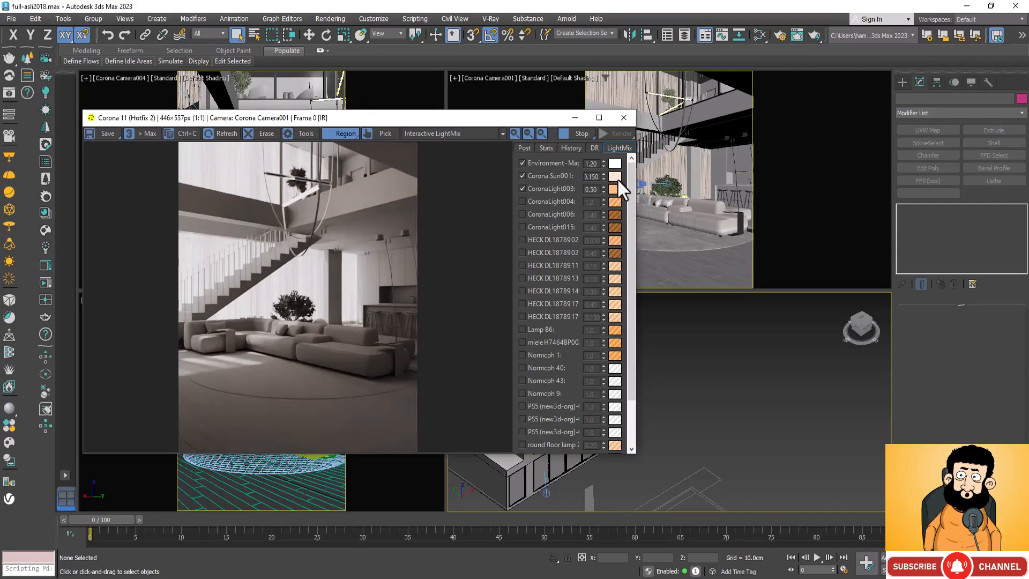
drag(620, 191, 762, 374)
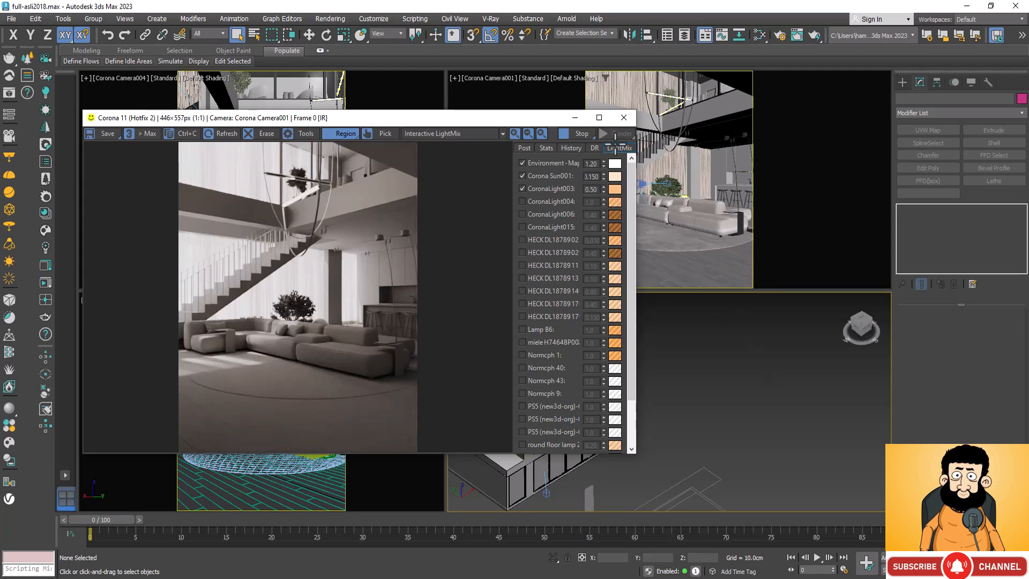
click(614, 190)
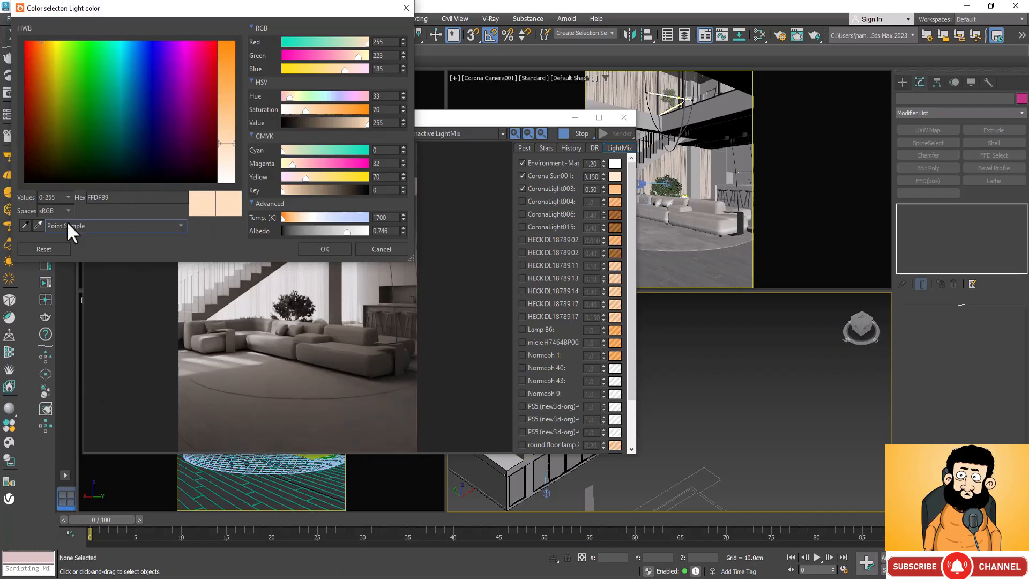
click(323, 249)
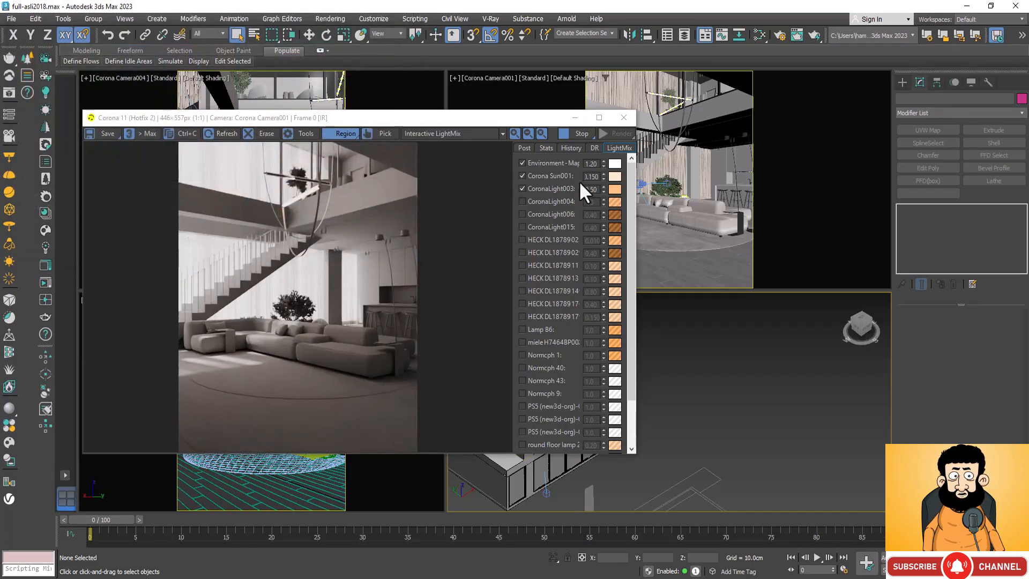
Set the CoronaLight003 intensity to 1 in LightMix
double_click(592, 189)
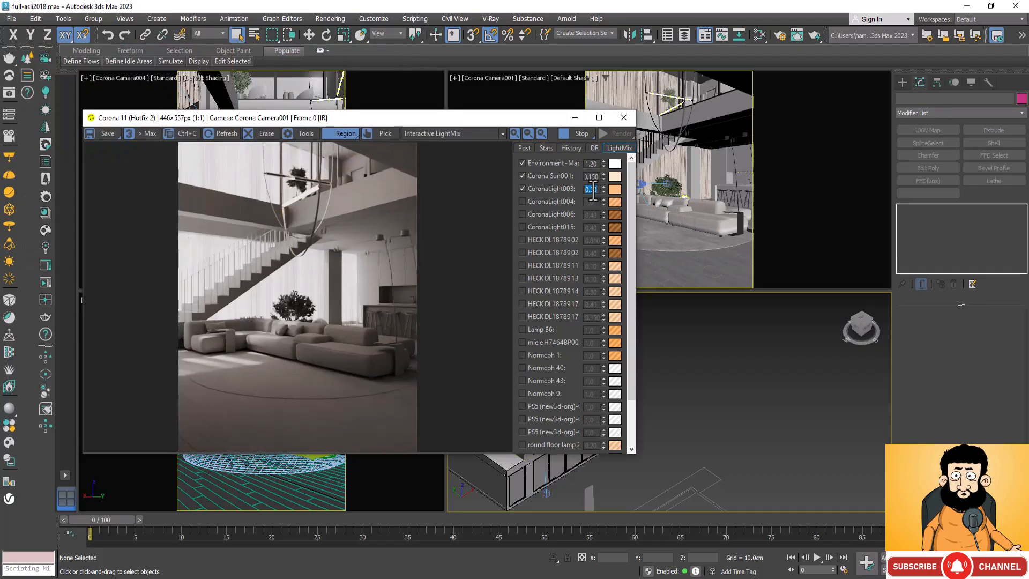
text(1)
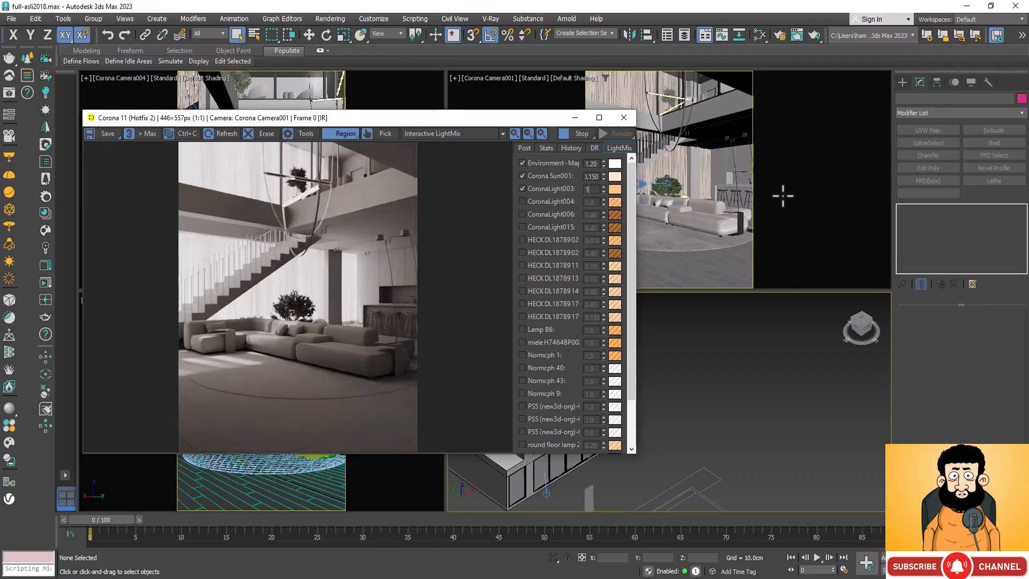
key(Return)
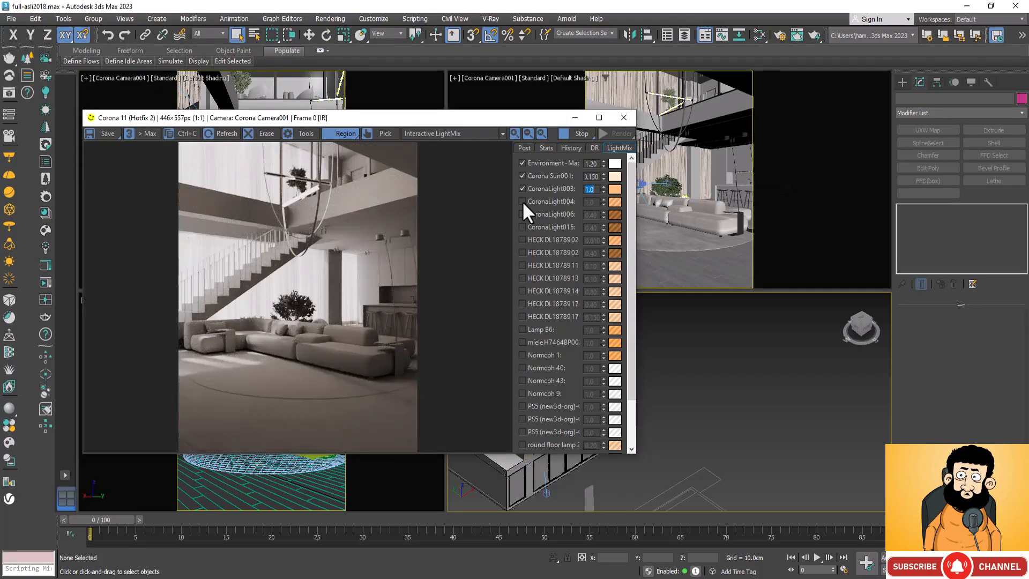
Enable CoronaLight004 in LightMix, switching it off and on to compare its effect on the render
click(523, 202)
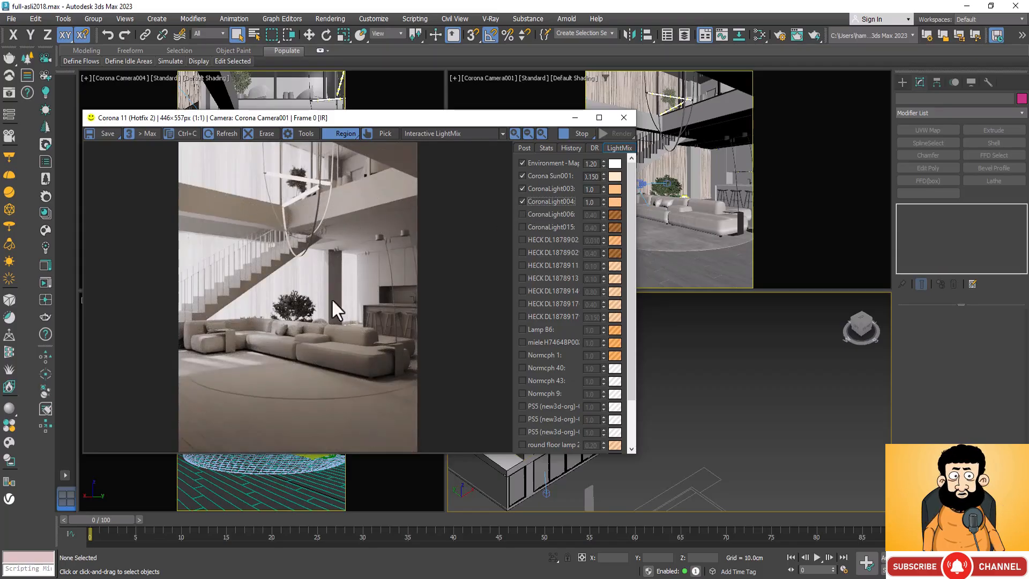
click(522, 202)
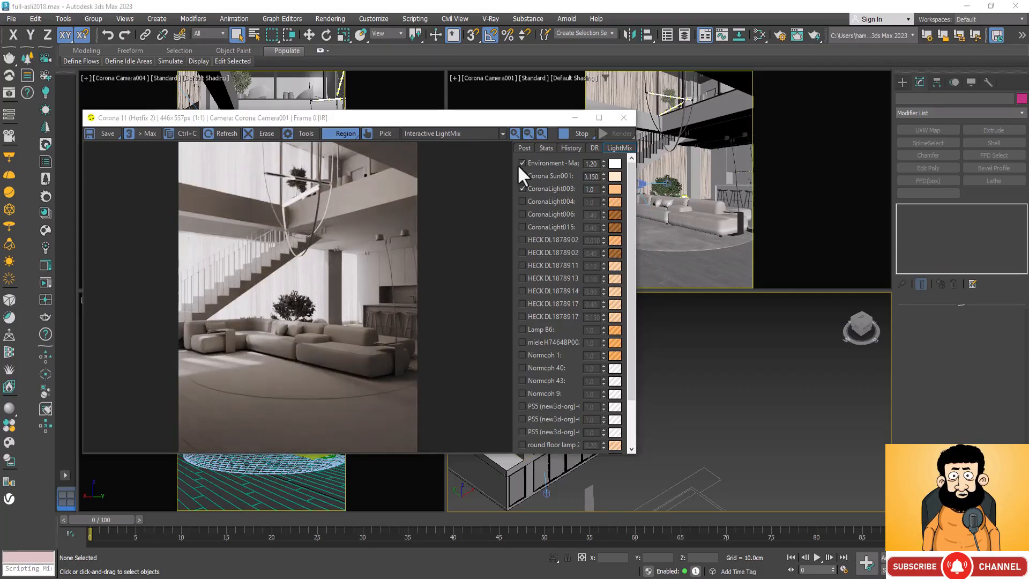
click(528, 201)
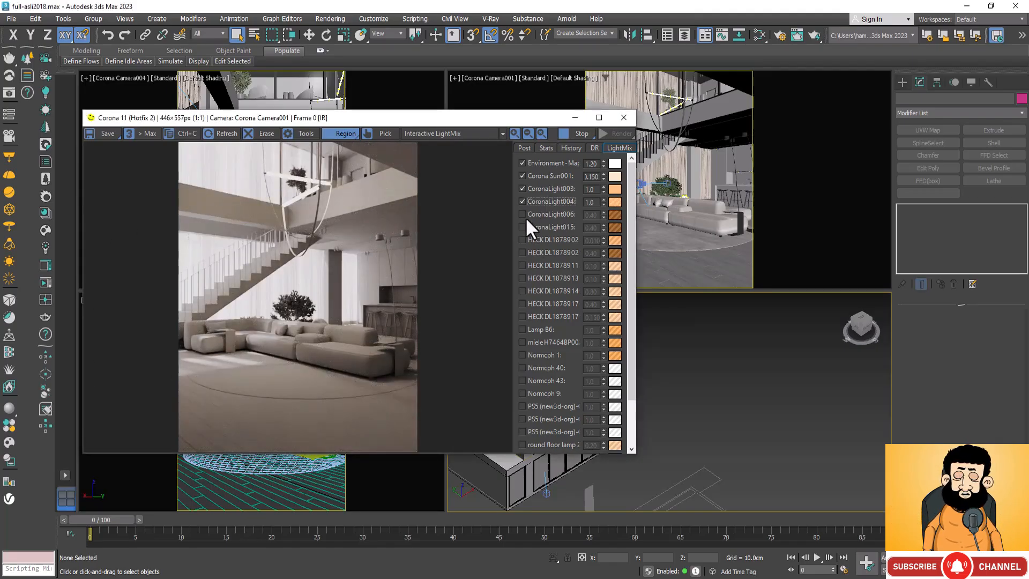
Enable CoronaLight006 in LightMix, comparing the render with and without it, and review its light color
click(524, 215)
click(524, 214)
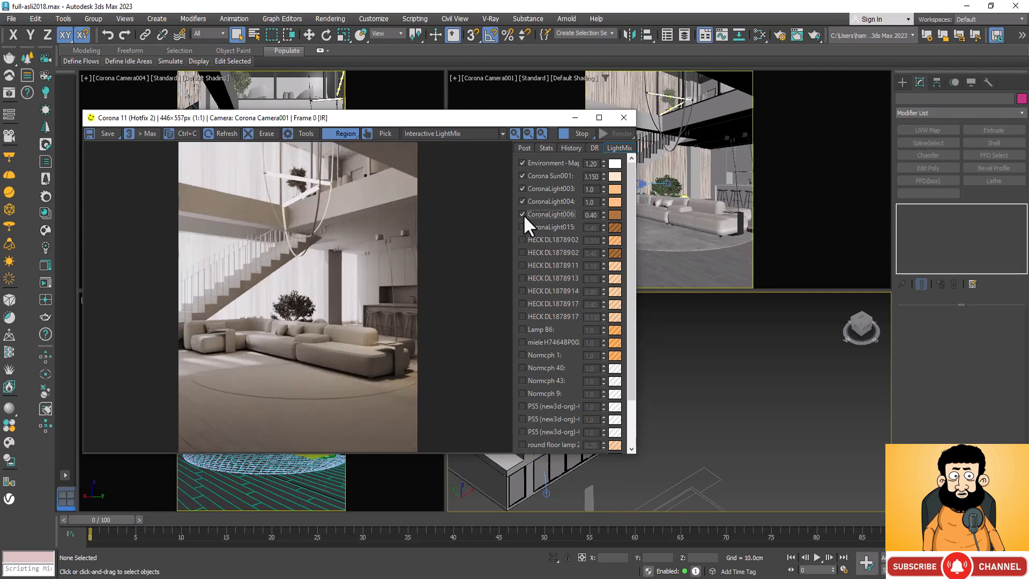
click(523, 214)
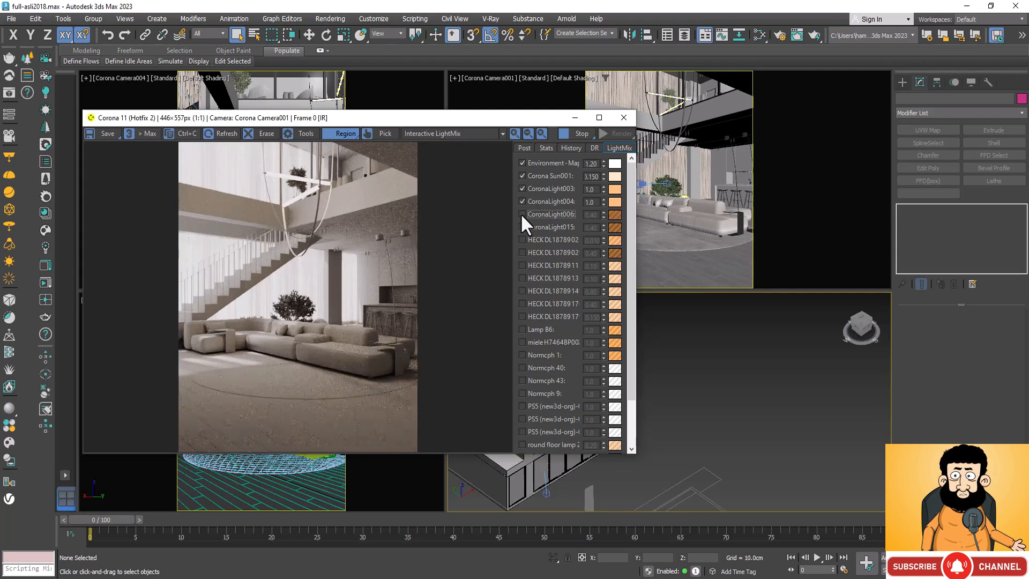
click(522, 214)
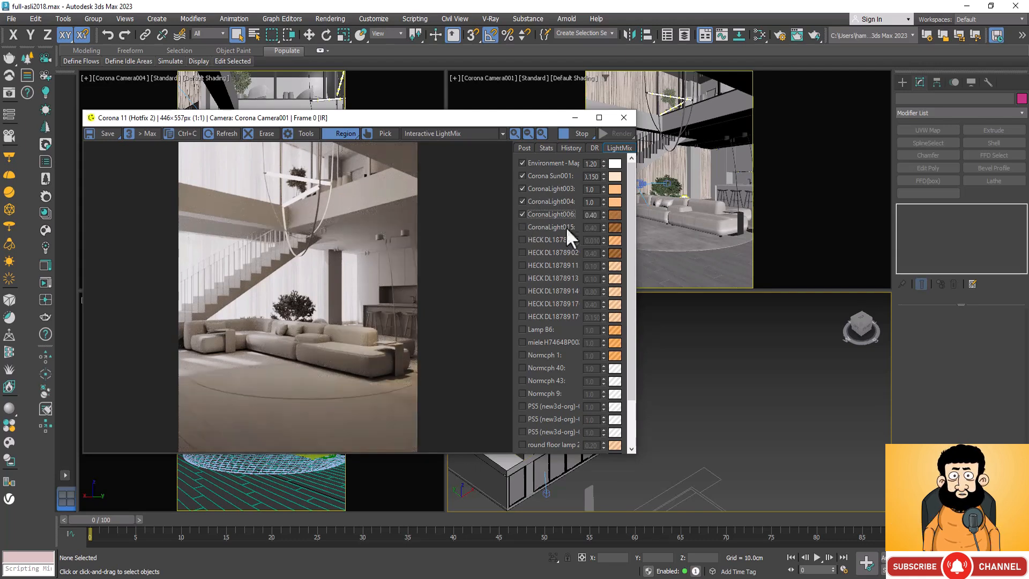
click(613, 215)
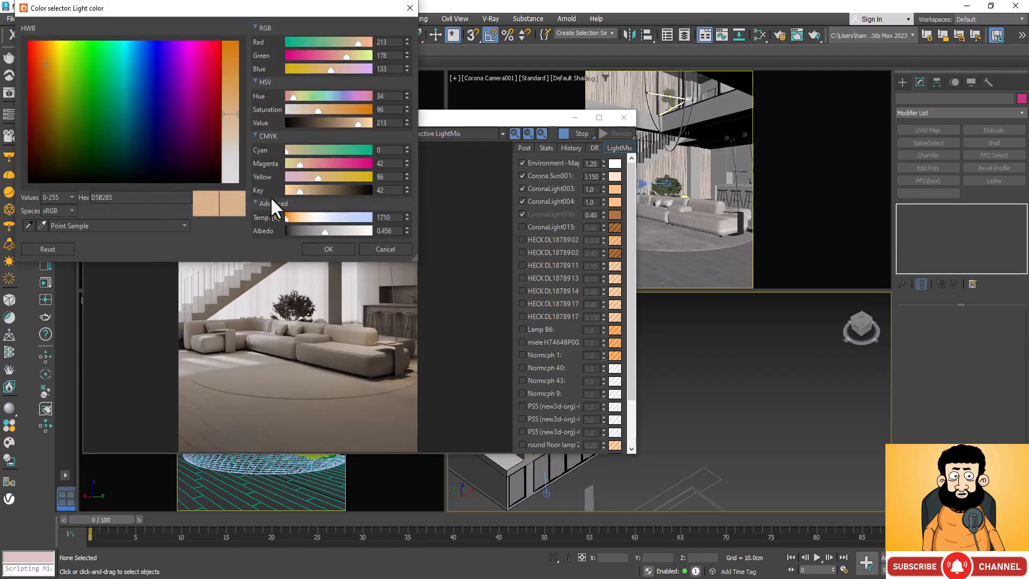
click(329, 249)
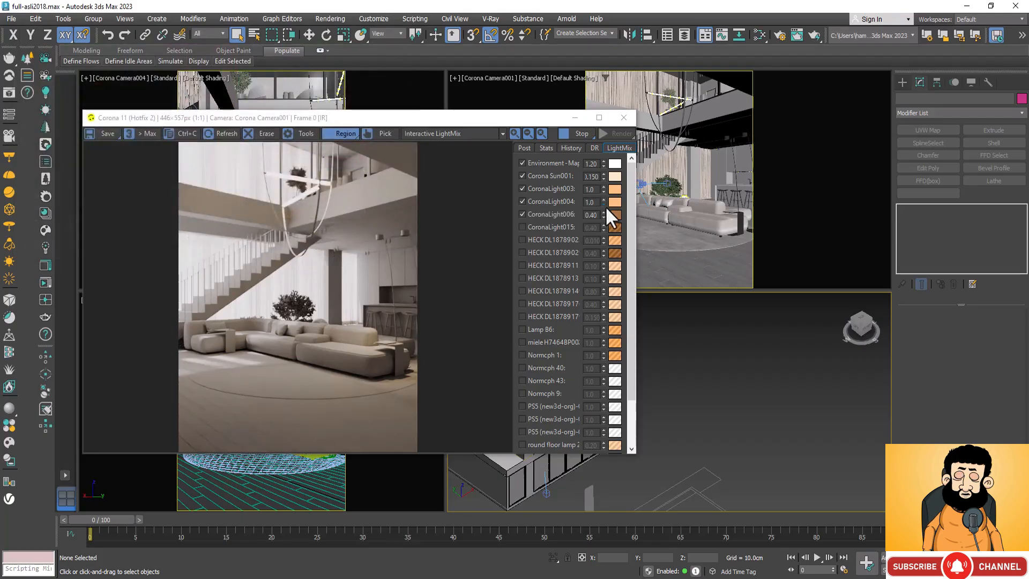
Enable CoronaLight015 in LightMix and review its light color without changing it
click(523, 228)
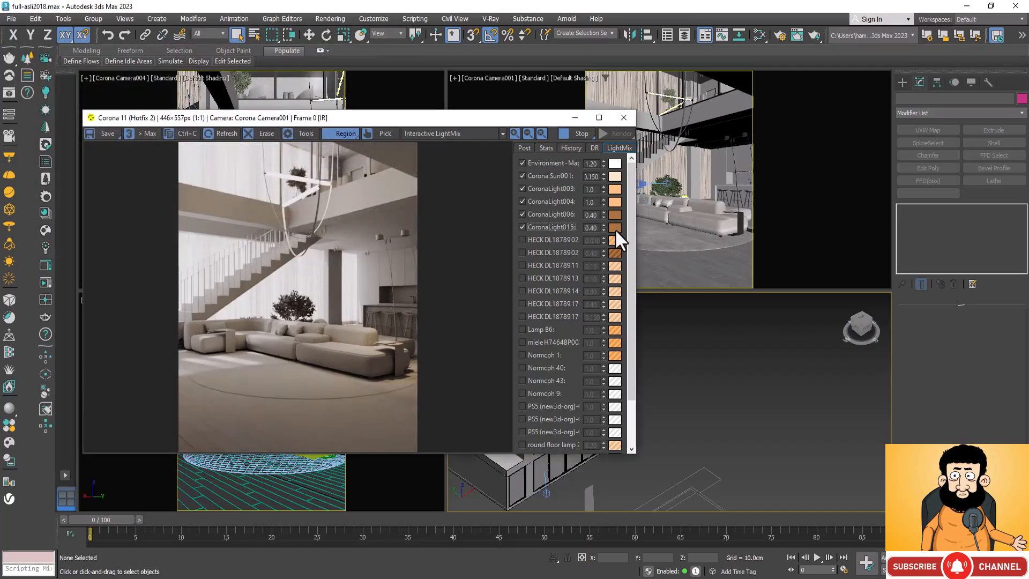
click(615, 228)
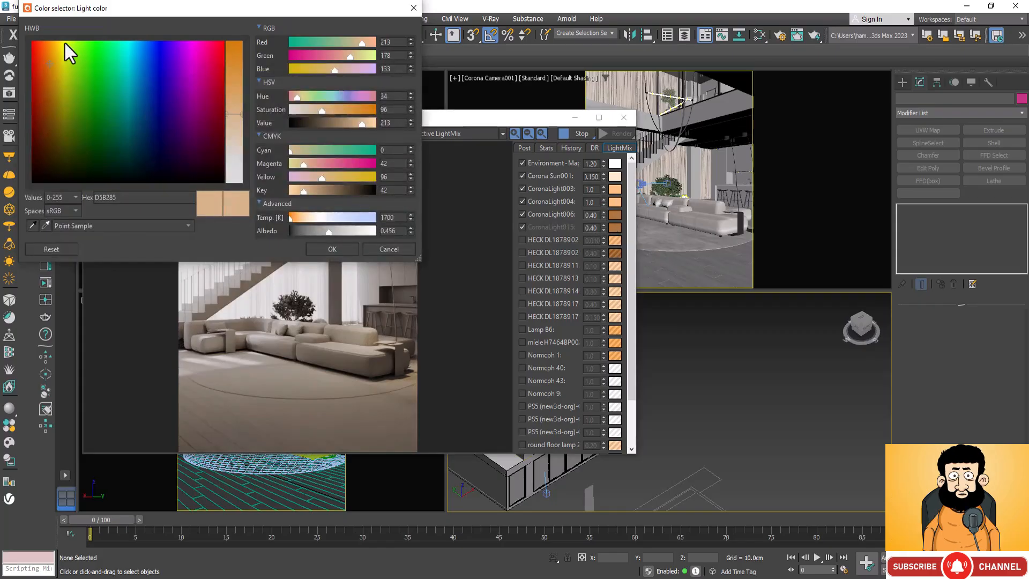
click(333, 249)
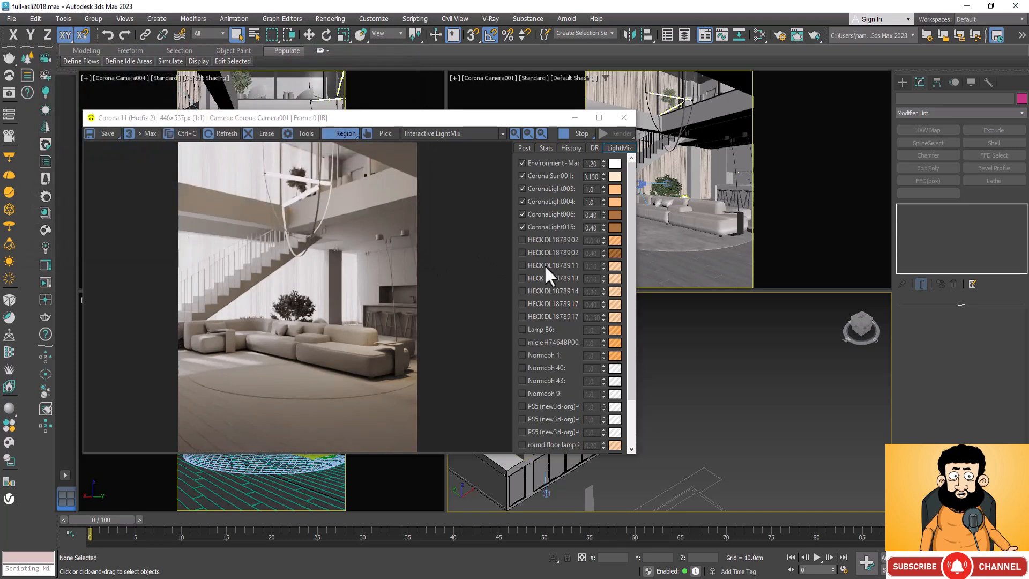
Enable all seven HECK lights in LightMix, checking the sofa area of the render up close along the way
click(522, 239)
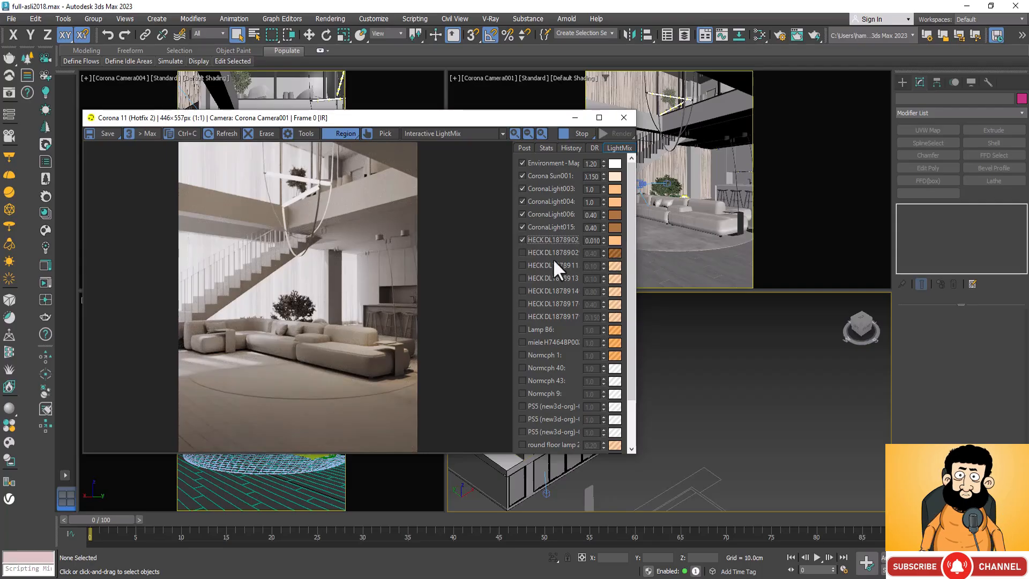
click(519, 252)
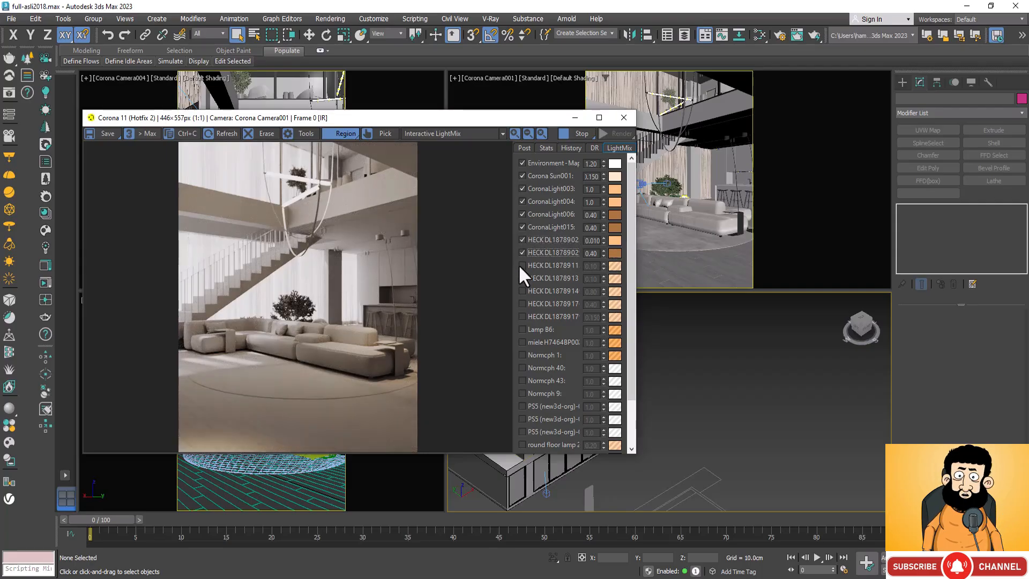
click(522, 265)
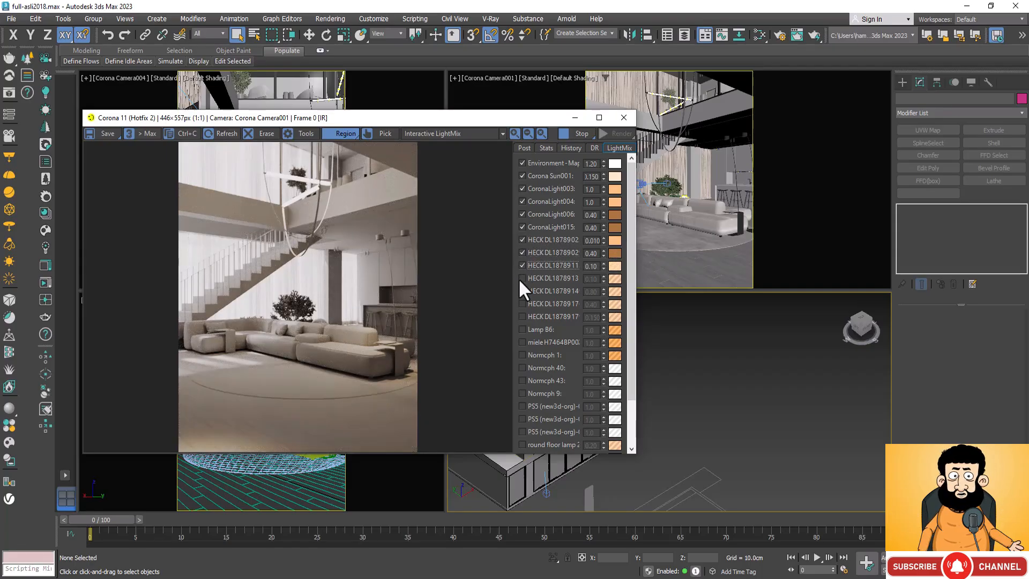
click(520, 279)
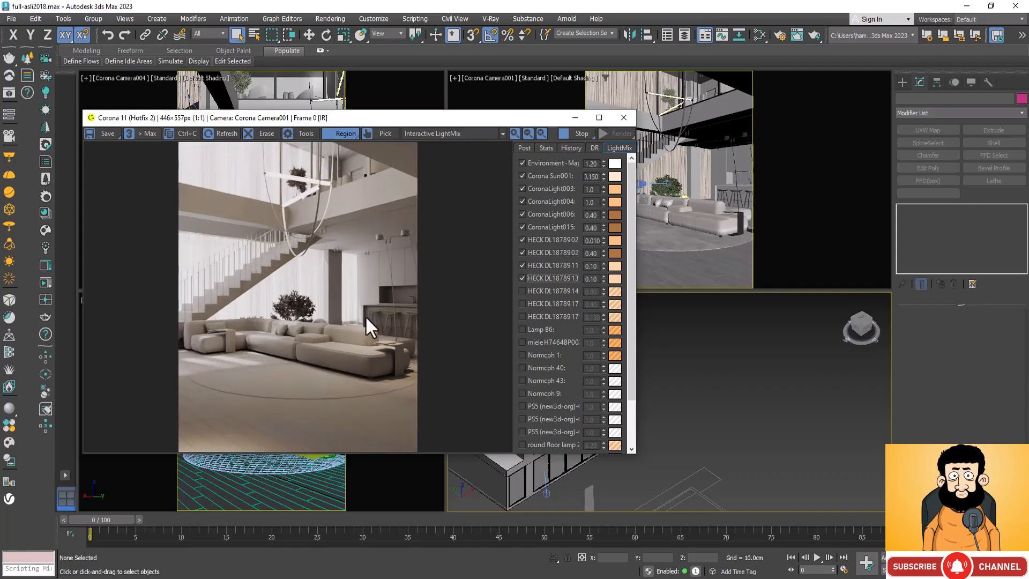
scroll(376, 342, up, 1)
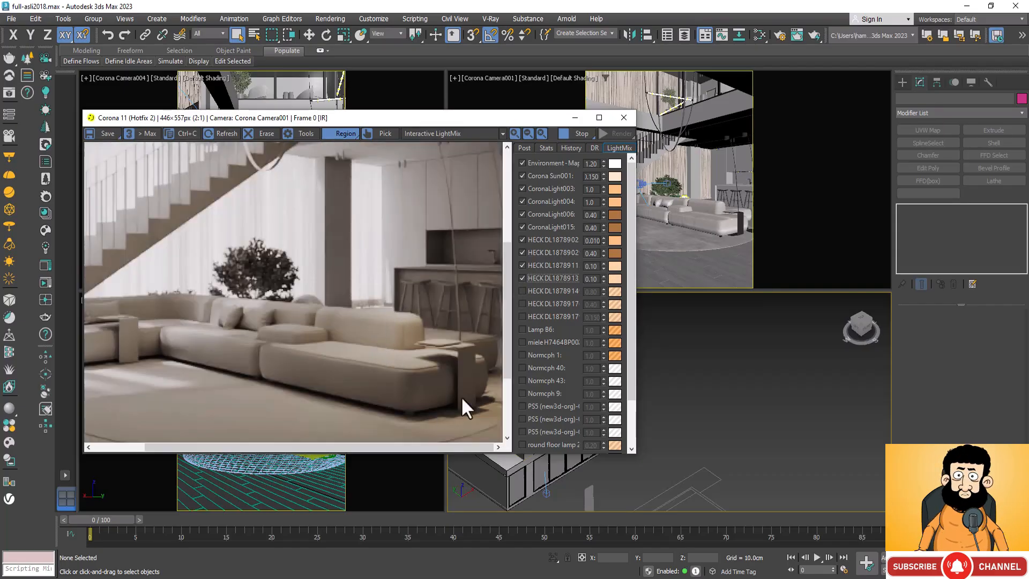
scroll(350, 325, down, 1)
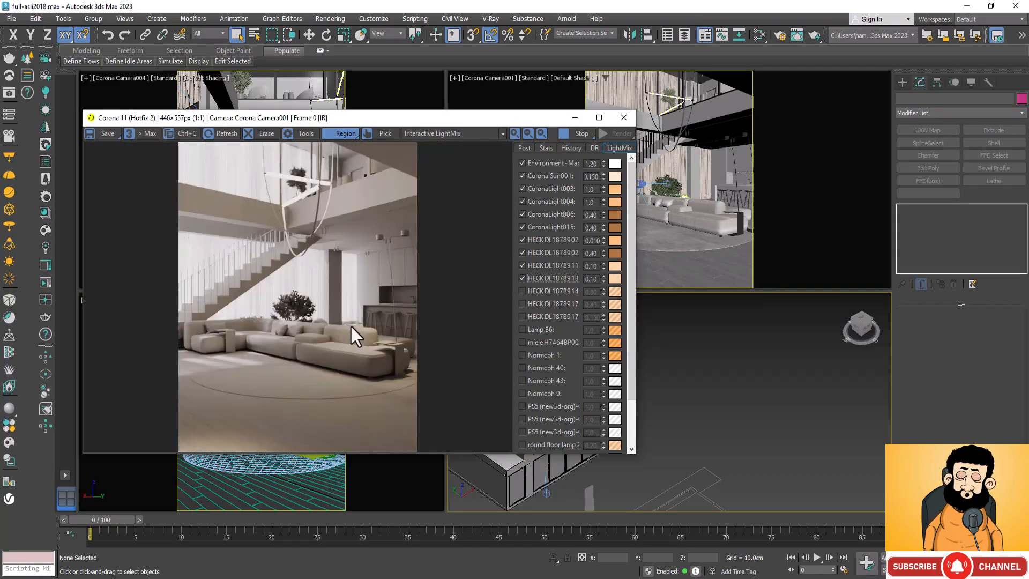
click(523, 291)
click(522, 304)
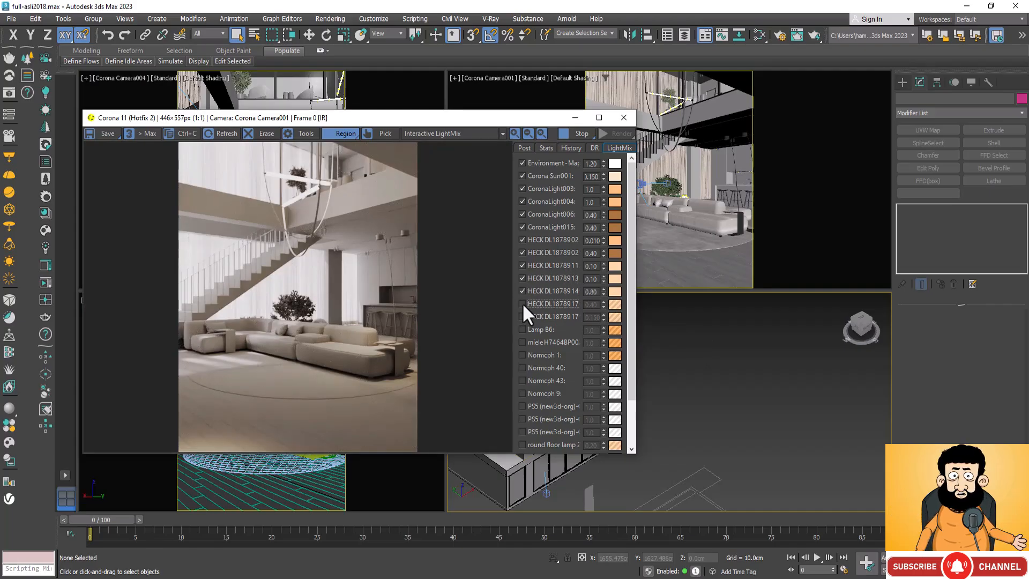
click(521, 316)
Enable the Lamp B6, miele and Normcph 1, 40, 43 and 9 lights in LightMix
click(523, 329)
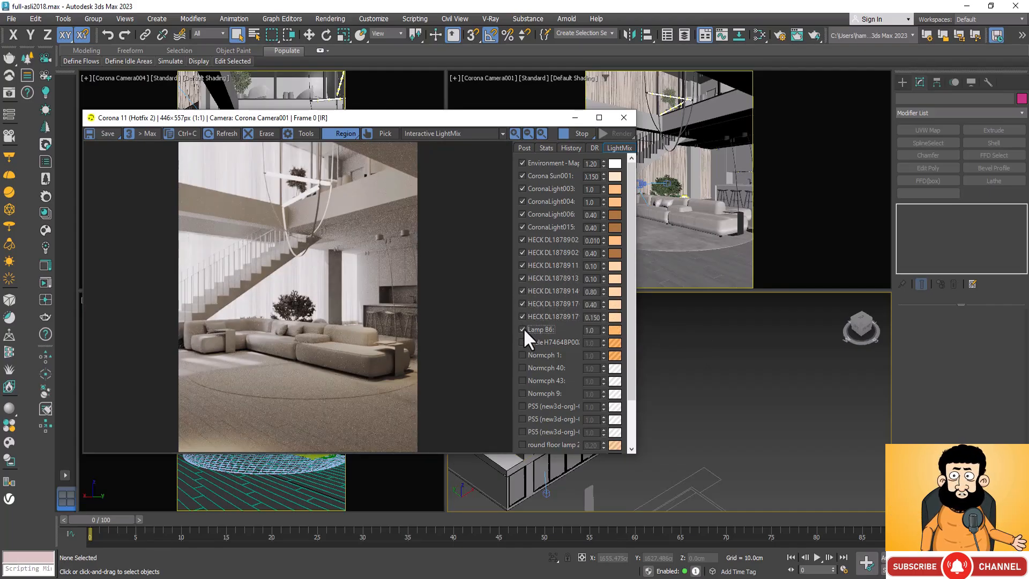
click(522, 342)
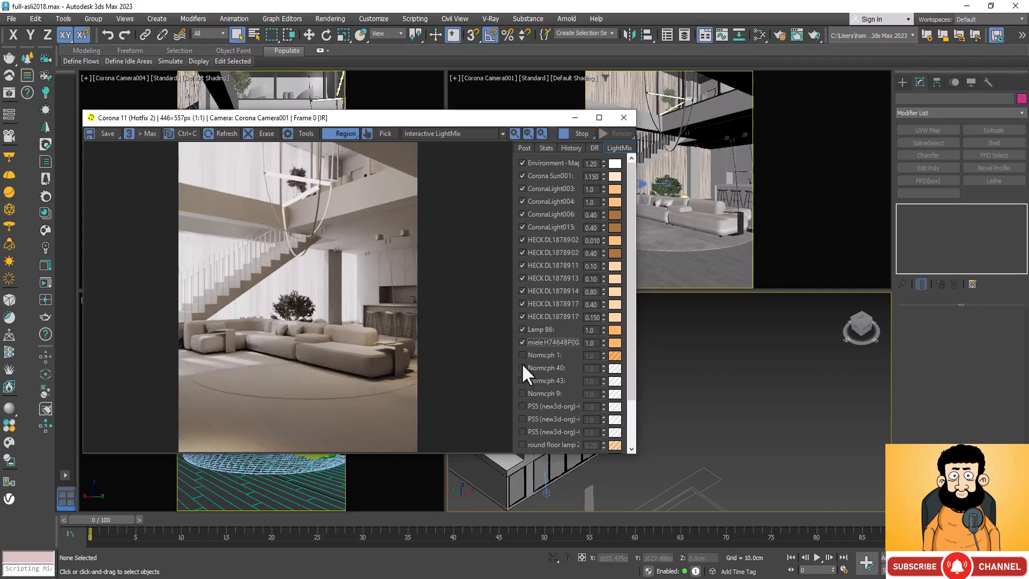
click(523, 355)
click(522, 368)
click(521, 380)
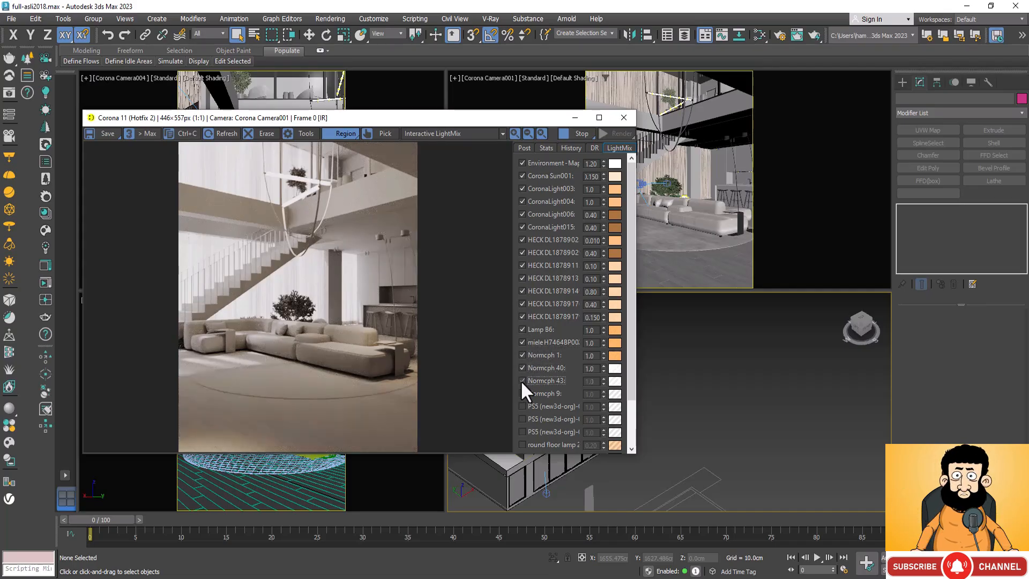
scroll(525, 369, down, 1)
scroll(525, 370, down, 1)
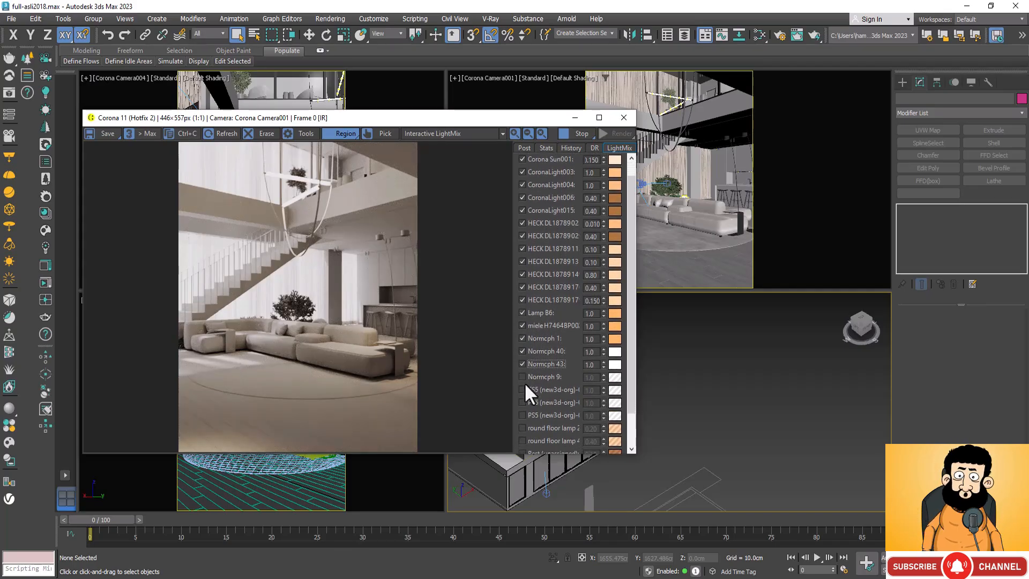
click(522, 369)
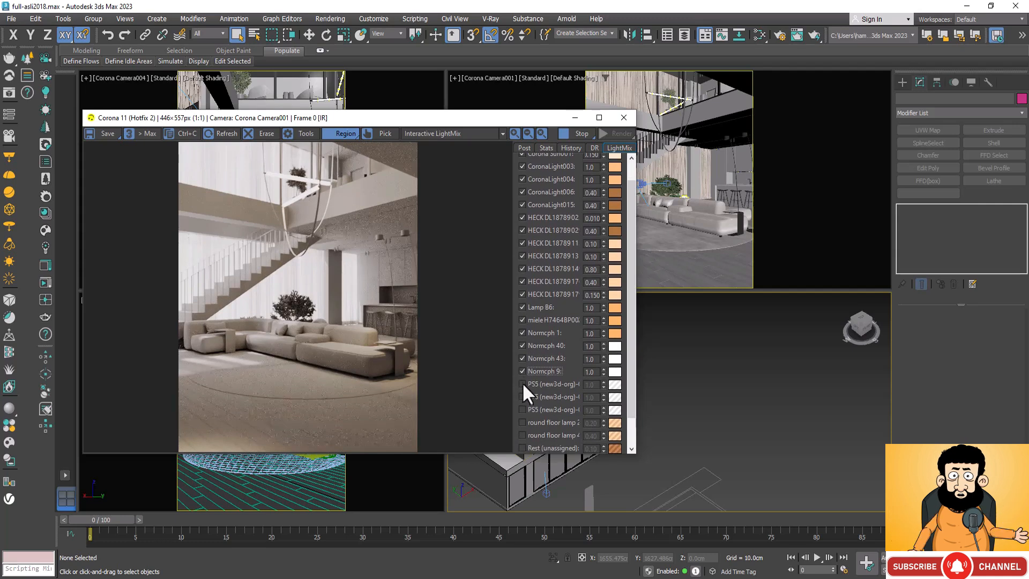
Enable the three PS5 lights, both round floor lamp lights and the Rest (unassigned) entry in LightMix
click(522, 384)
click(523, 397)
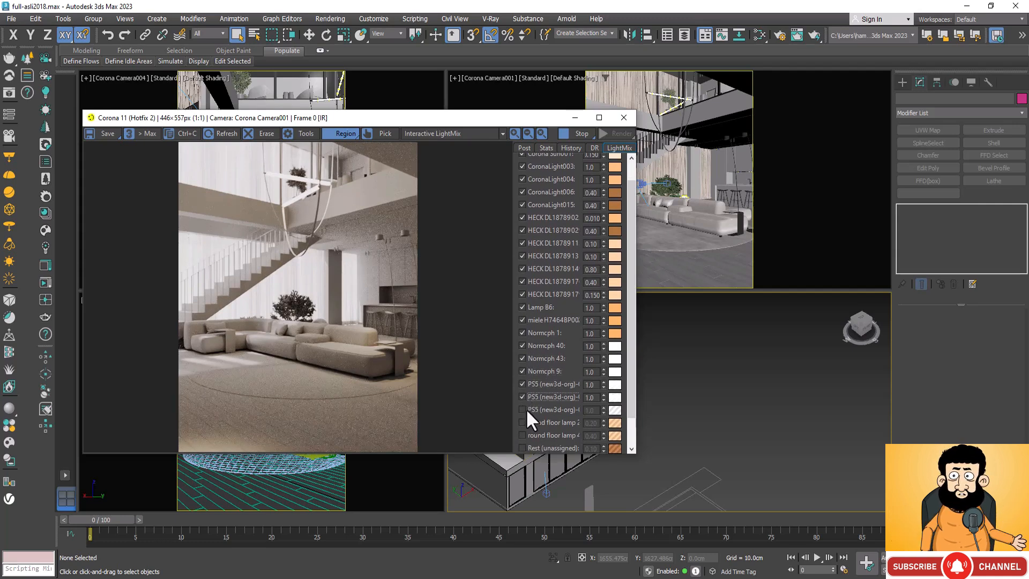
click(522, 409)
click(523, 422)
scroll(539, 385, down, 2)
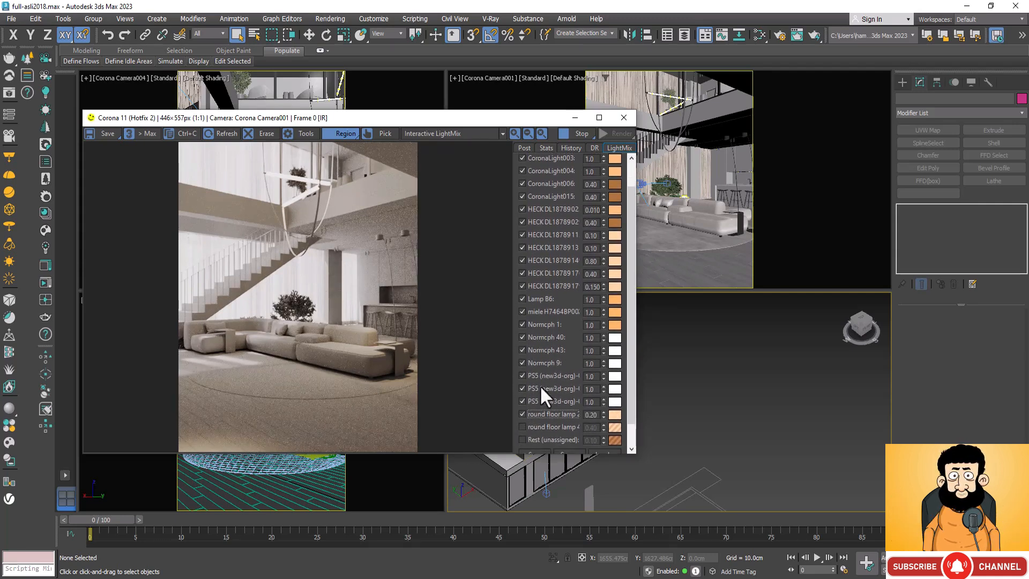
click(521, 414)
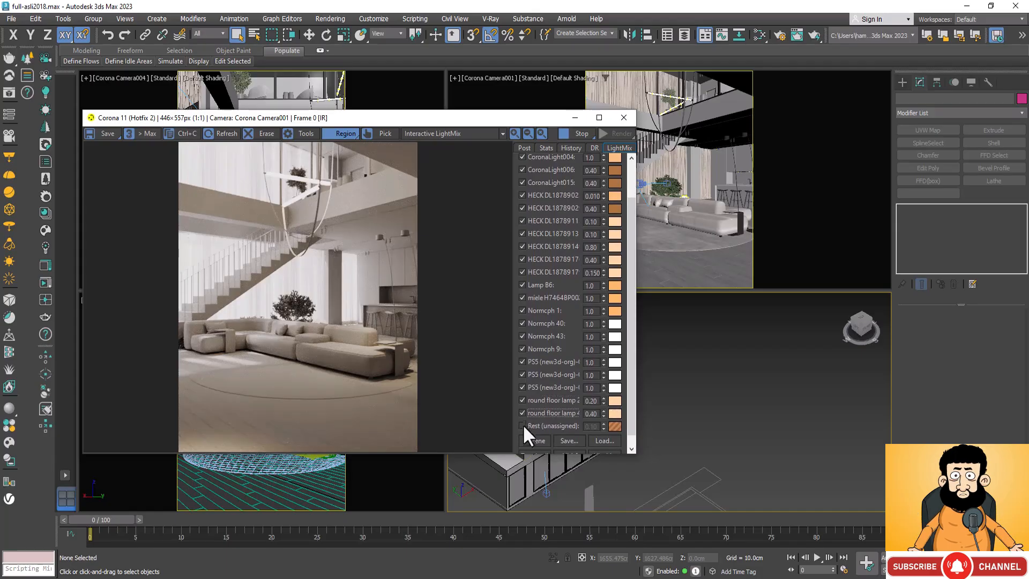
click(523, 426)
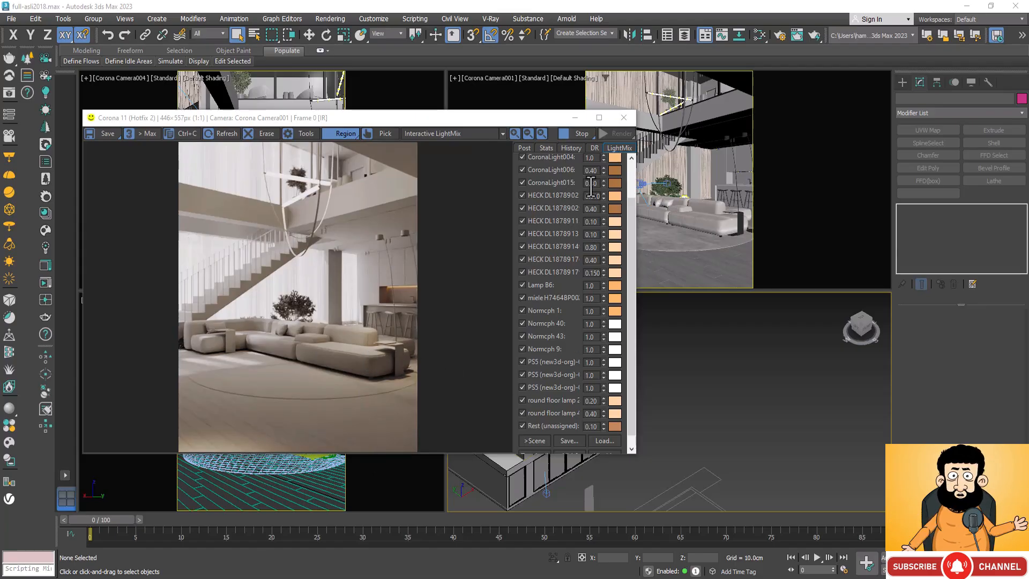
Look over the intensities in the LightMix list and review the light color of the second HECK DL1878902 light
scroll(576, 207, up, 2)
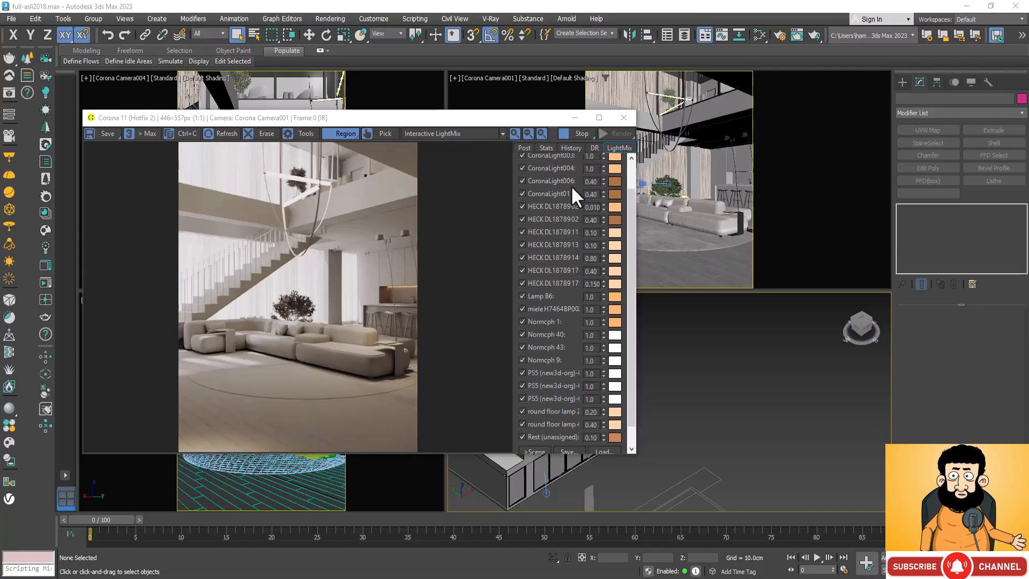
scroll(583, 217, up, 1)
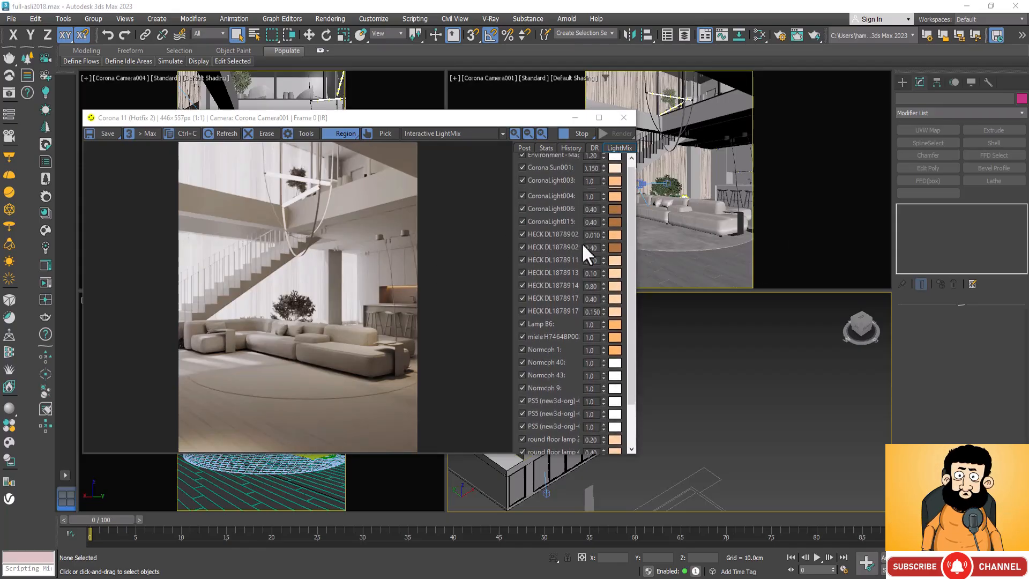
scroll(587, 279, down, 1)
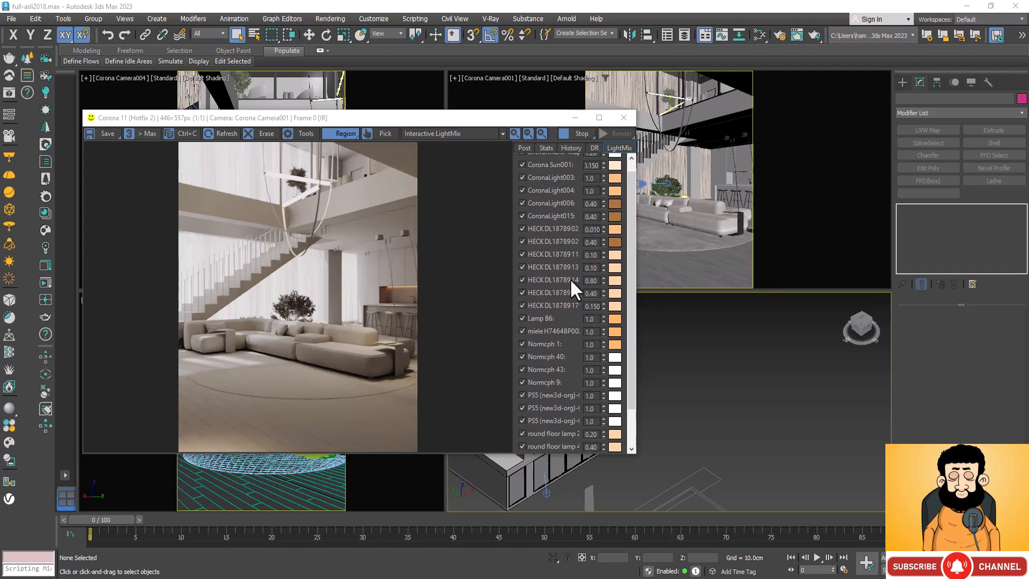
scroll(567, 272, down, 1)
scroll(570, 275, down, 1)
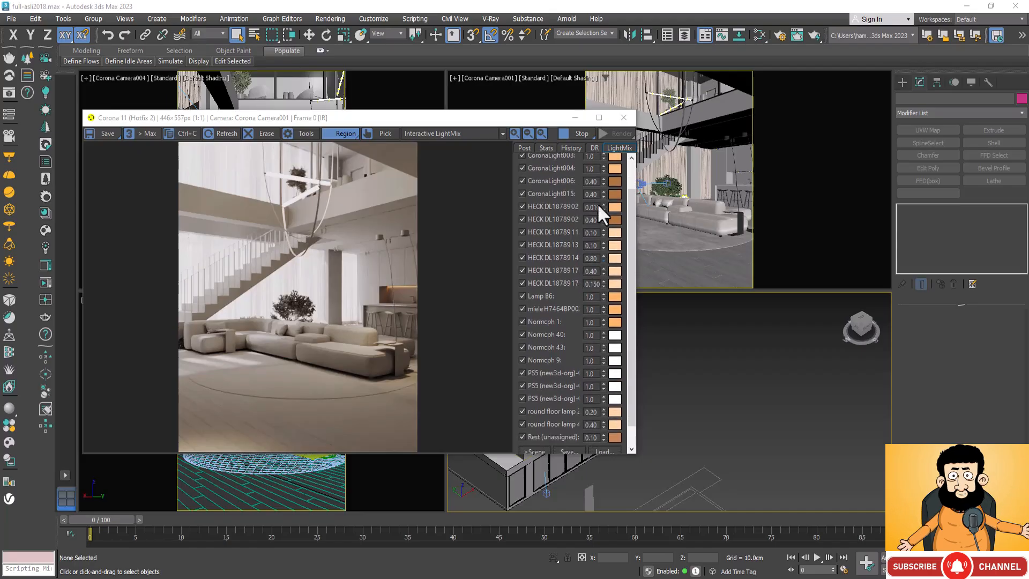
click(615, 219)
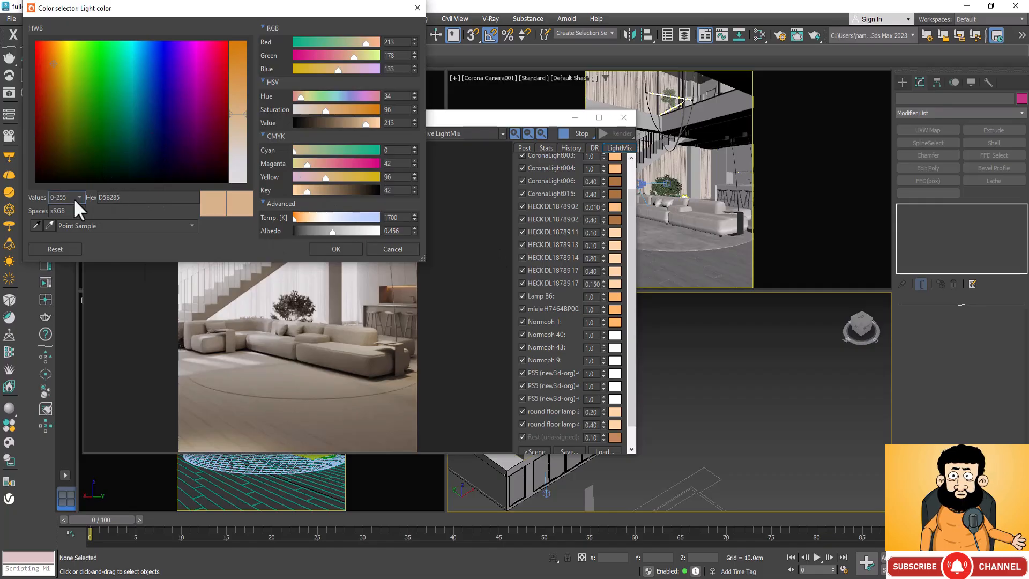
click(337, 249)
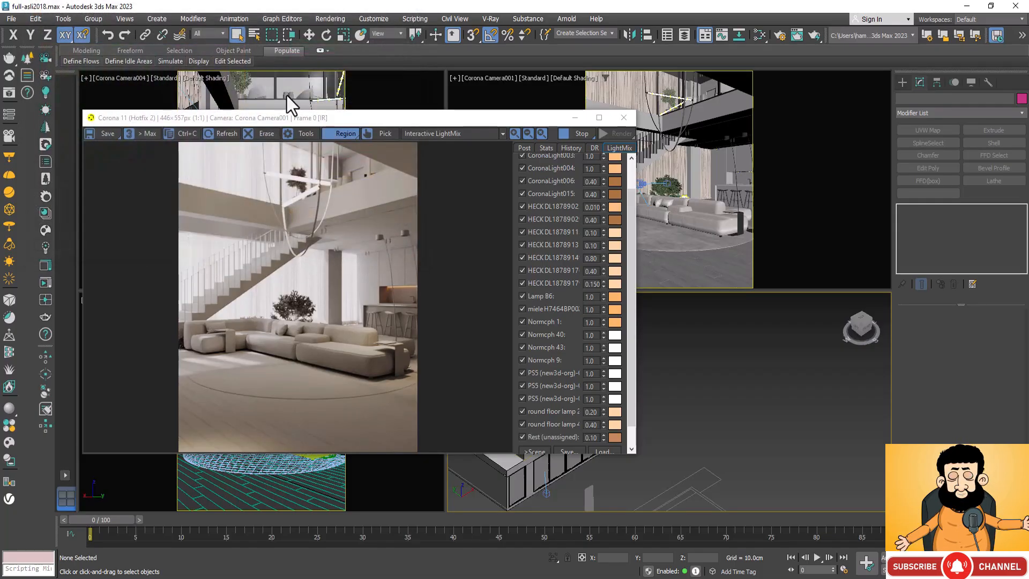